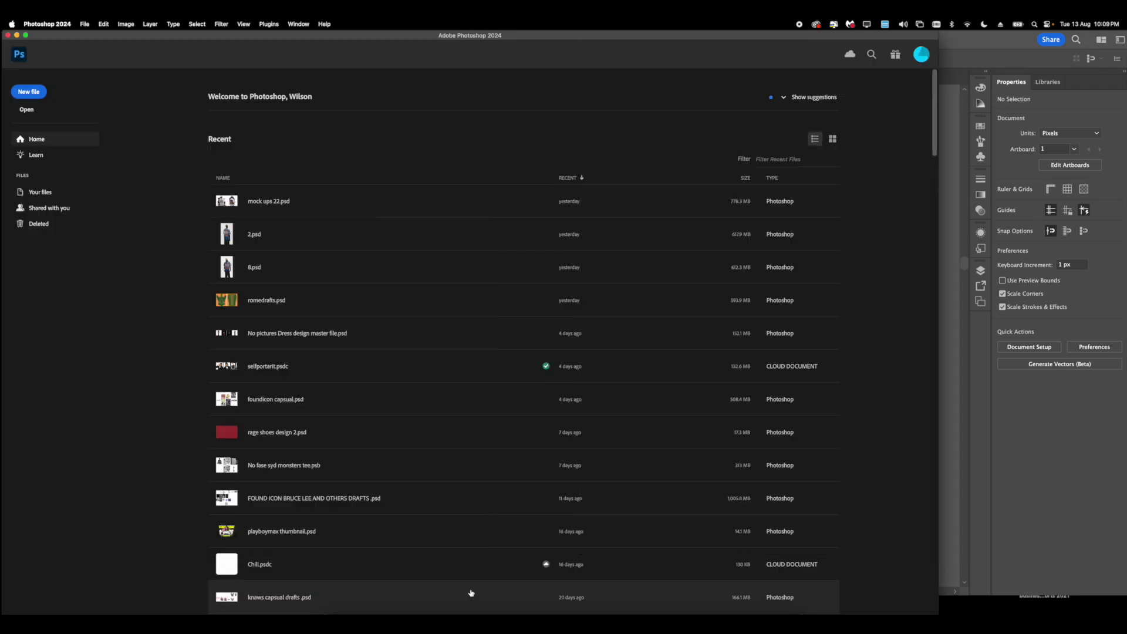
Step: Switch from Photoshop to the gemstone pack in Illustrator and start a new document
left_click(17, 35)
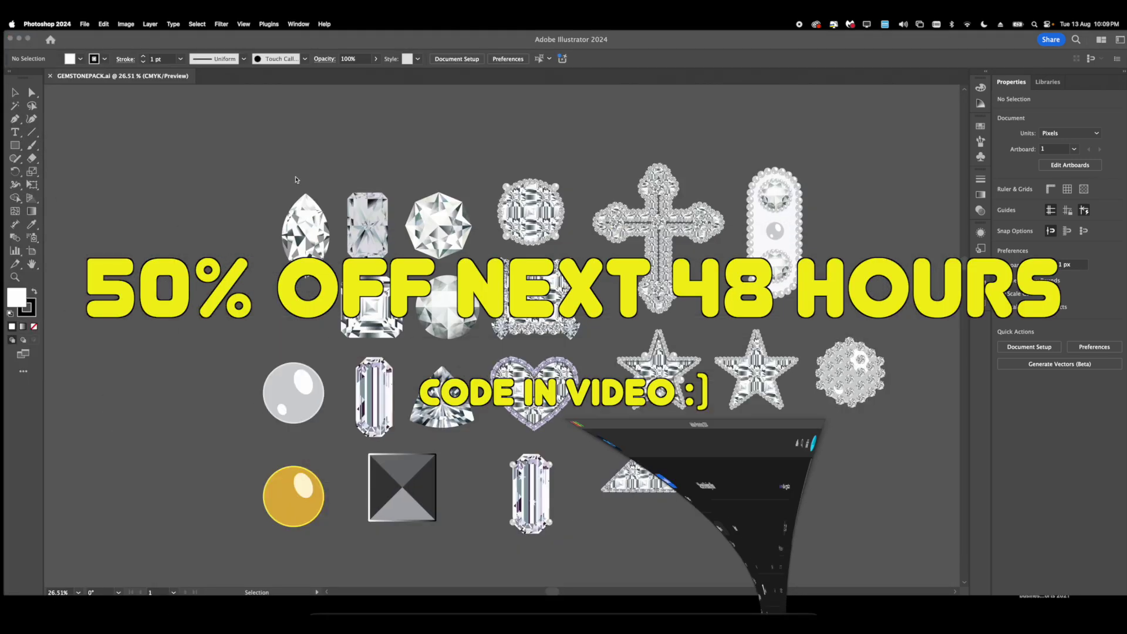
scroll(300, 190, "up", 3)
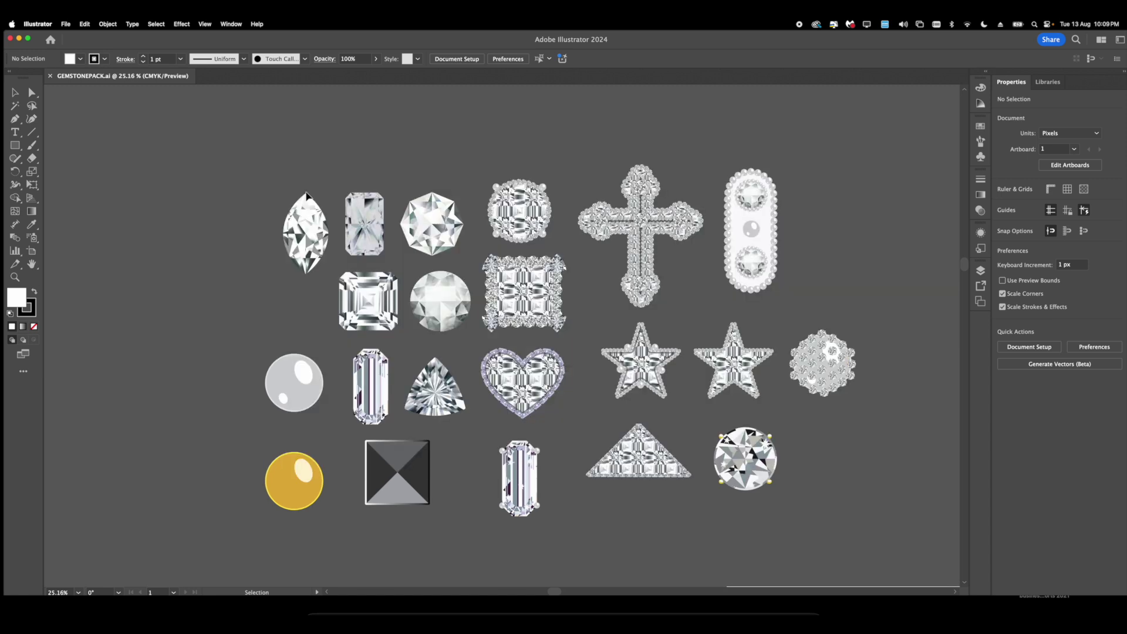
key("super+n")
left_click_drag(611, 180, 533, 170)
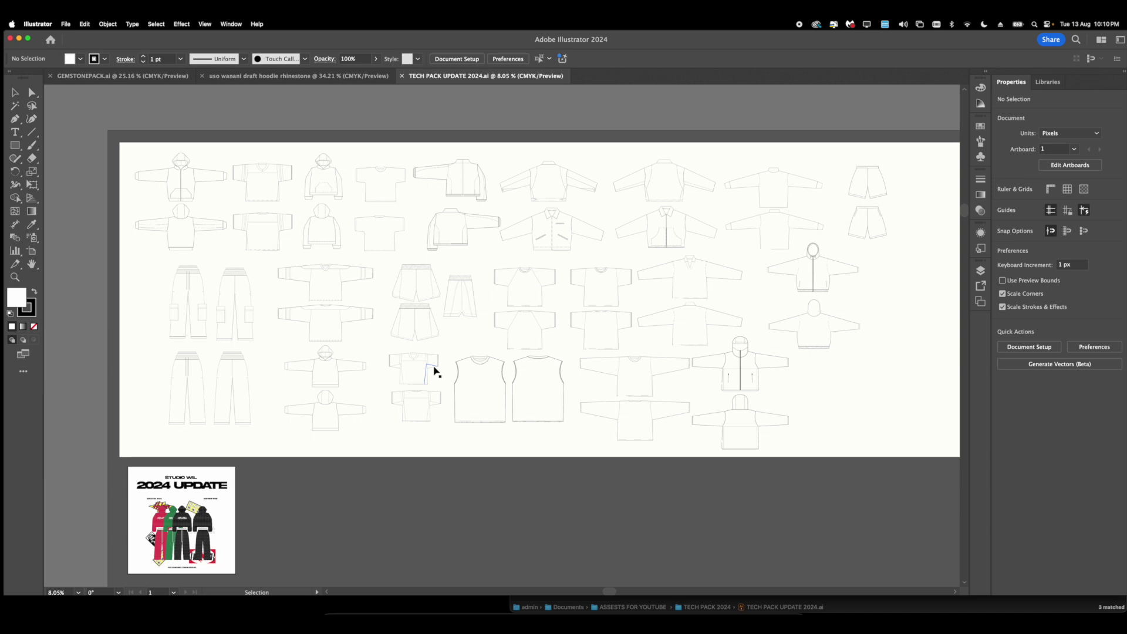
Step: Copy the front and back hoodie flats from TECH PACK UPDATE 2024.ai into the uso wanani draft hoodie rhinestone artboard
scroll(383, 323, "up", 5)
left_click_drag(355, 317, 485, 369)
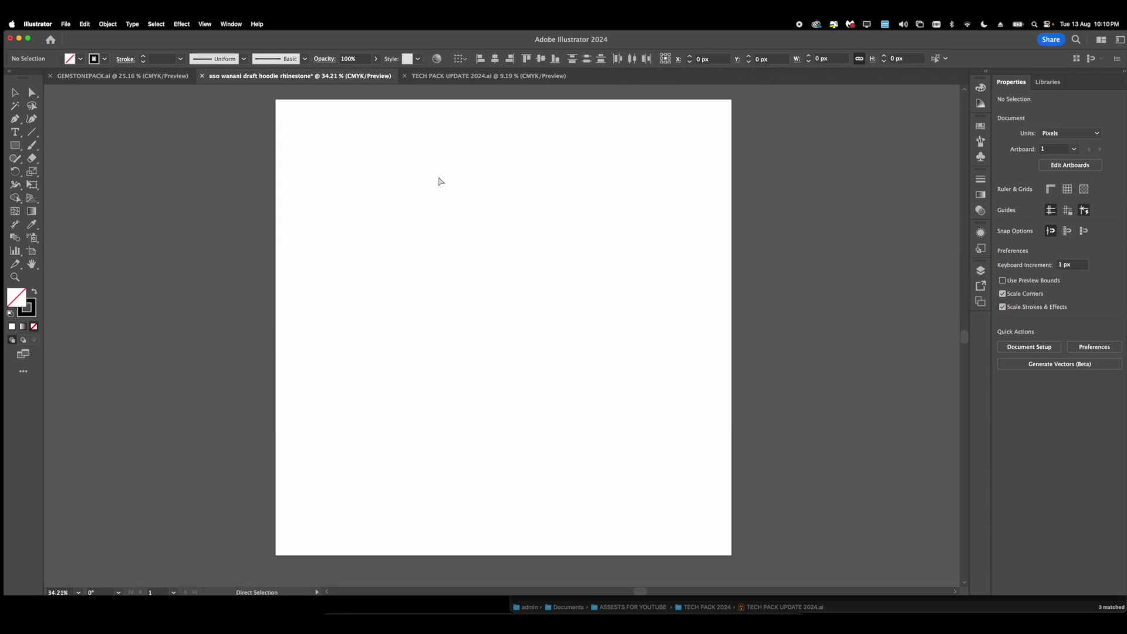
key("super+v")
left_click(608, 267)
scroll(576, 239, "up", 4)
scroll(505, 218, "down", 6)
left_click_drag(548, 219, 487, 246)
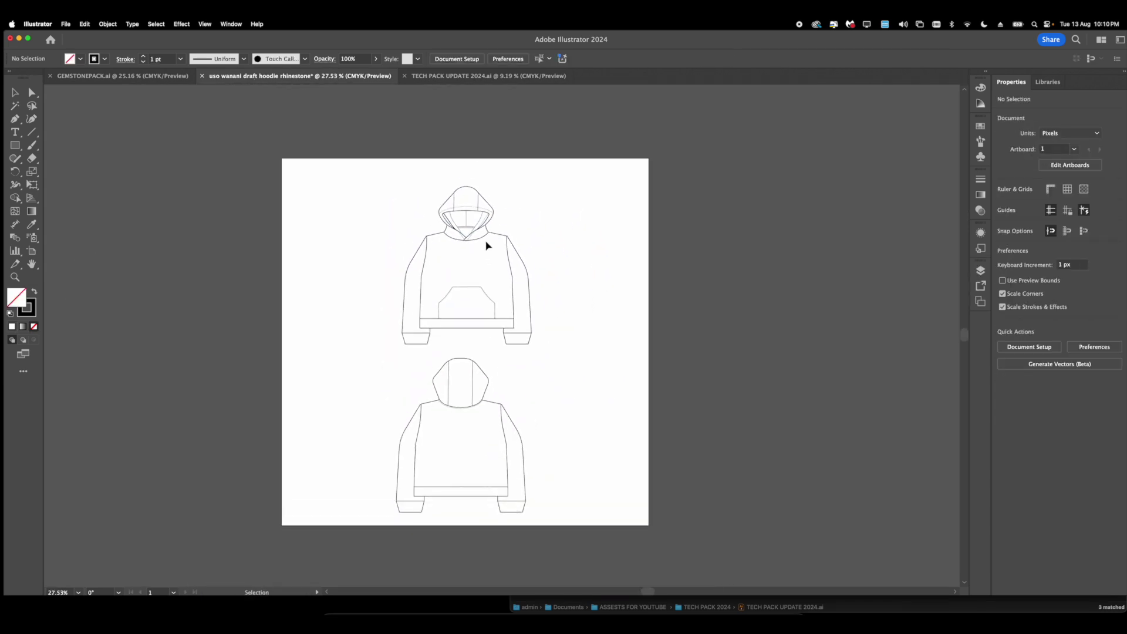
Step: Delete the two vertical seam lines and their stitching on the front hoodie's hood
scroll(485, 246, "up", 4)
key("a")
scroll(352, 150, "up", 2)
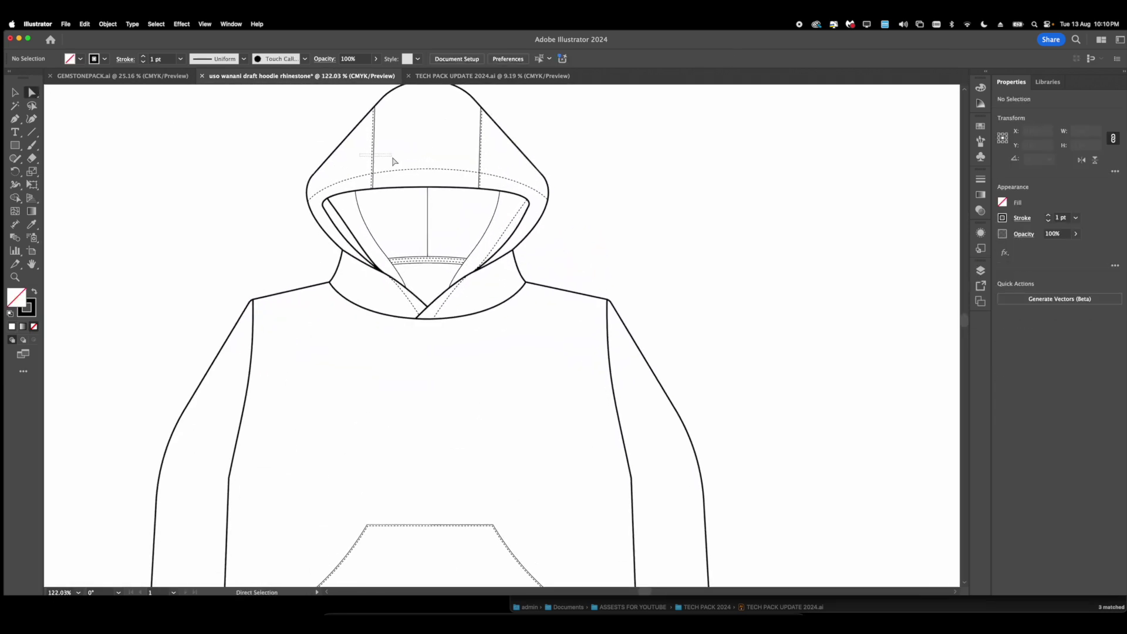
left_click_drag(392, 159, 396, 160)
left_click_drag(459, 146, 506, 161)
key("BackSpace")
scroll(517, 161, "down", 3)
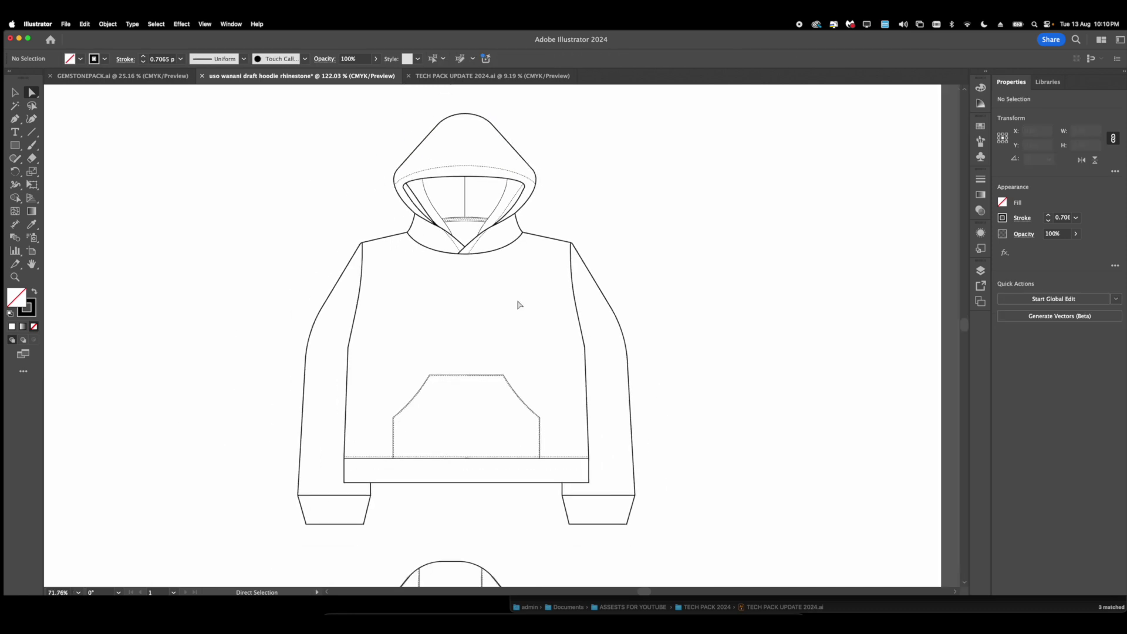
Step: Make the front hoodie's hem band shorter in height by raising its bottom edge
scroll(448, 315, "up", 4)
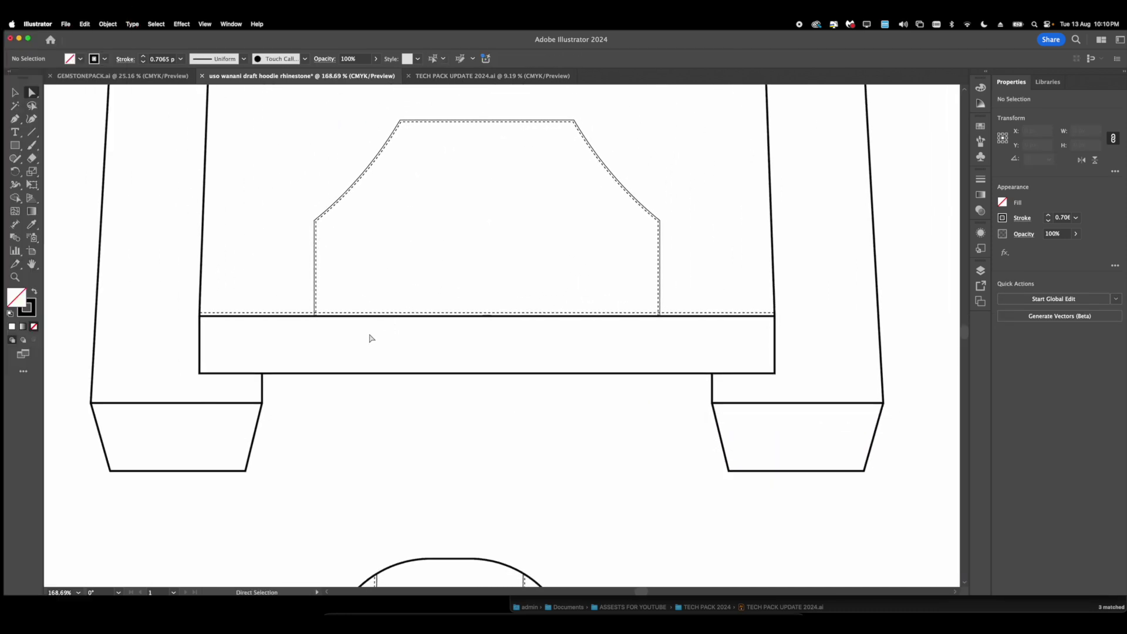
left_click_drag(770, 373, 776, 357)
left_click(670, 396)
scroll(531, 373, "up", 1)
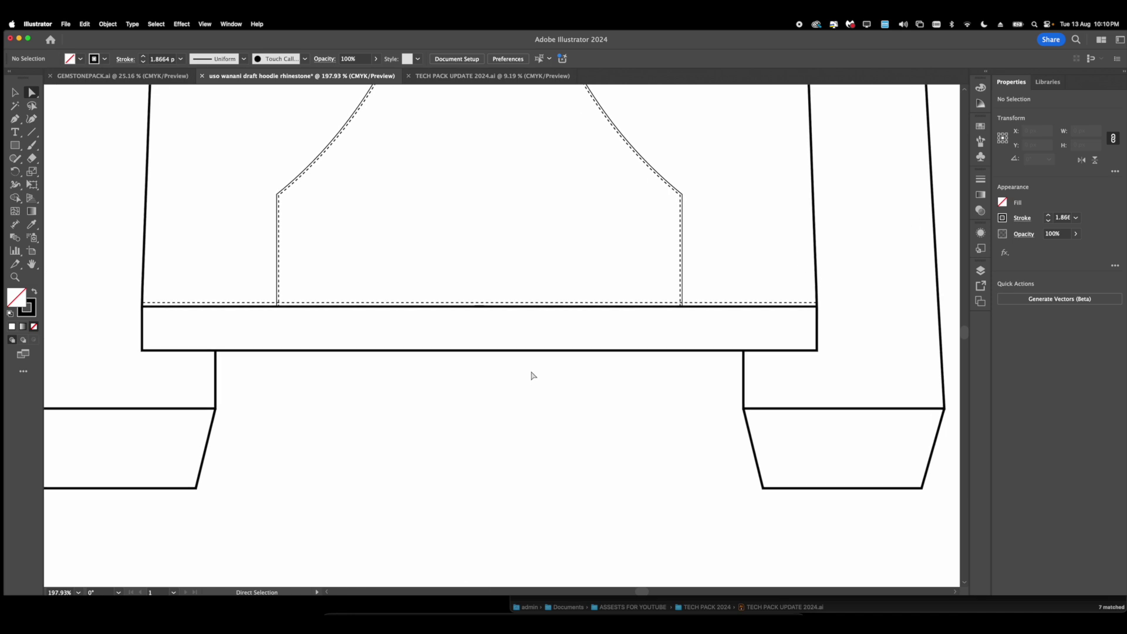
Step: Draw an open three-sided band about 502 px wide and 12 px tall directly below the front hem with the Pen tool
left_click(217, 351)
left_click(290, 382)
key("p")
left_click(147, 351)
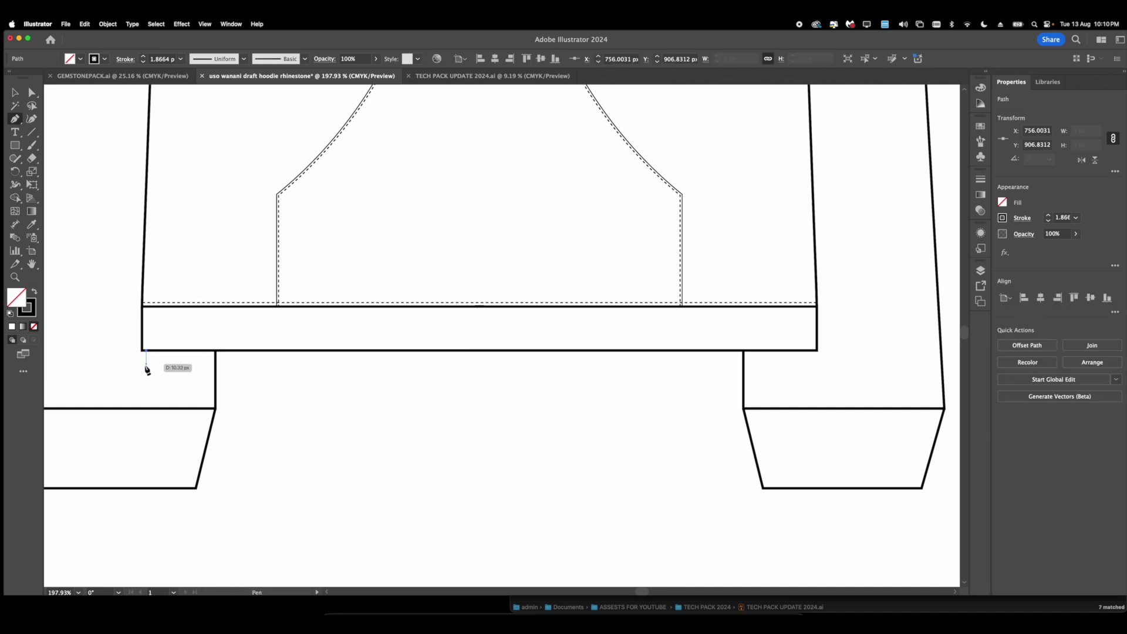
left_click(146, 366)
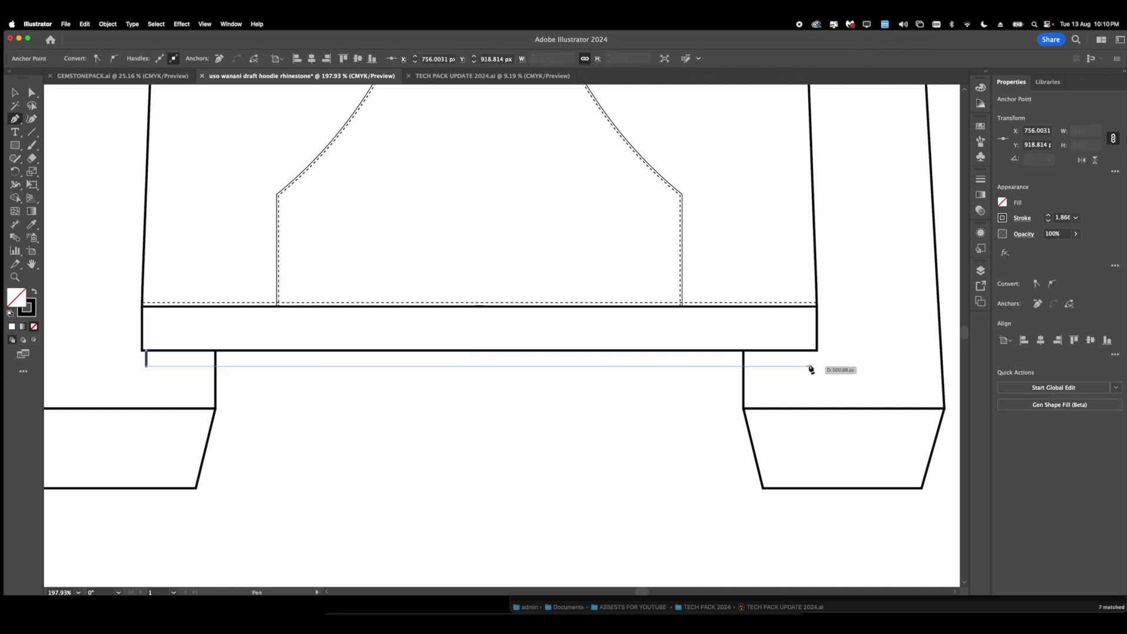
left_click(809, 366)
left_click(810, 351)
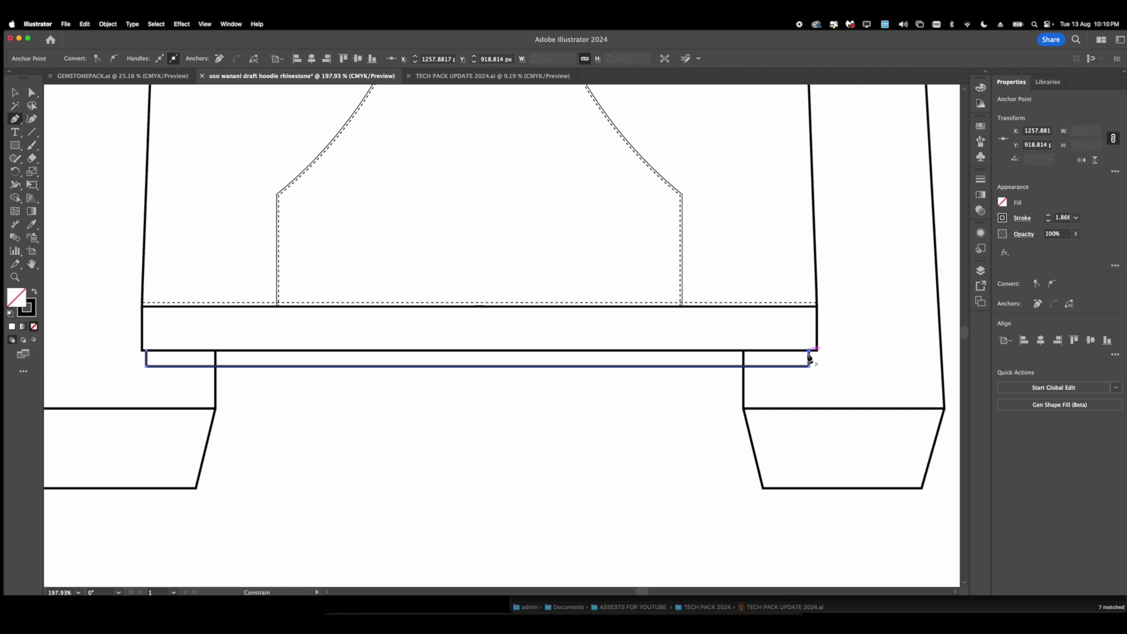
key("a")
Step: Shorten the left sleeve's inner edge so it starts at the bottom edge of the new lower band
scroll(216, 354, "up", 3)
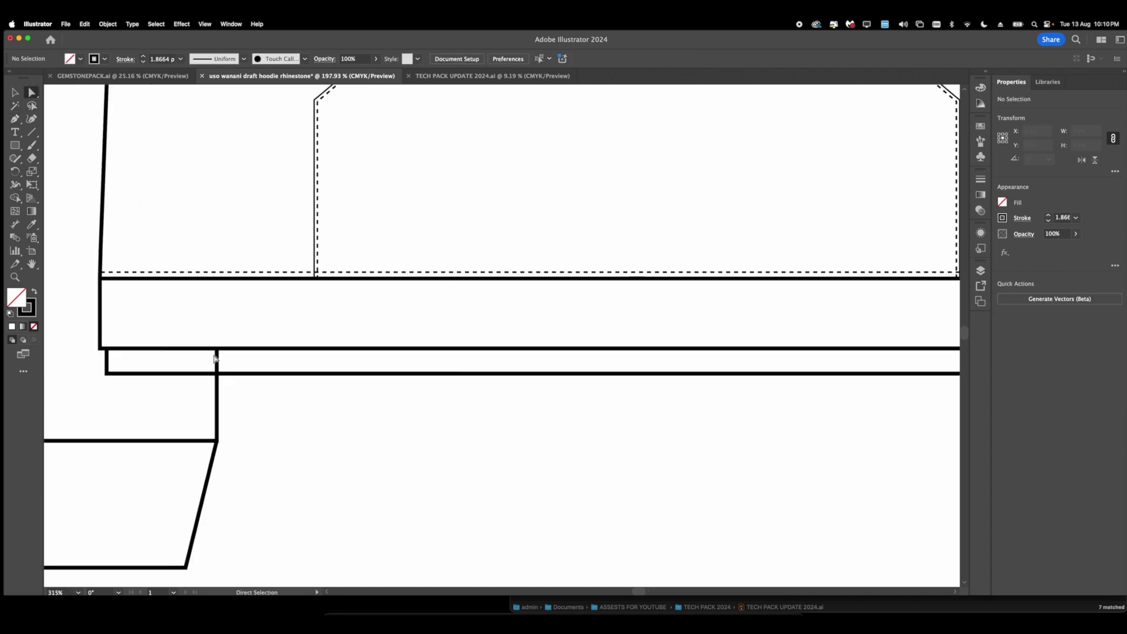
left_click_drag(216, 354, 218, 375)
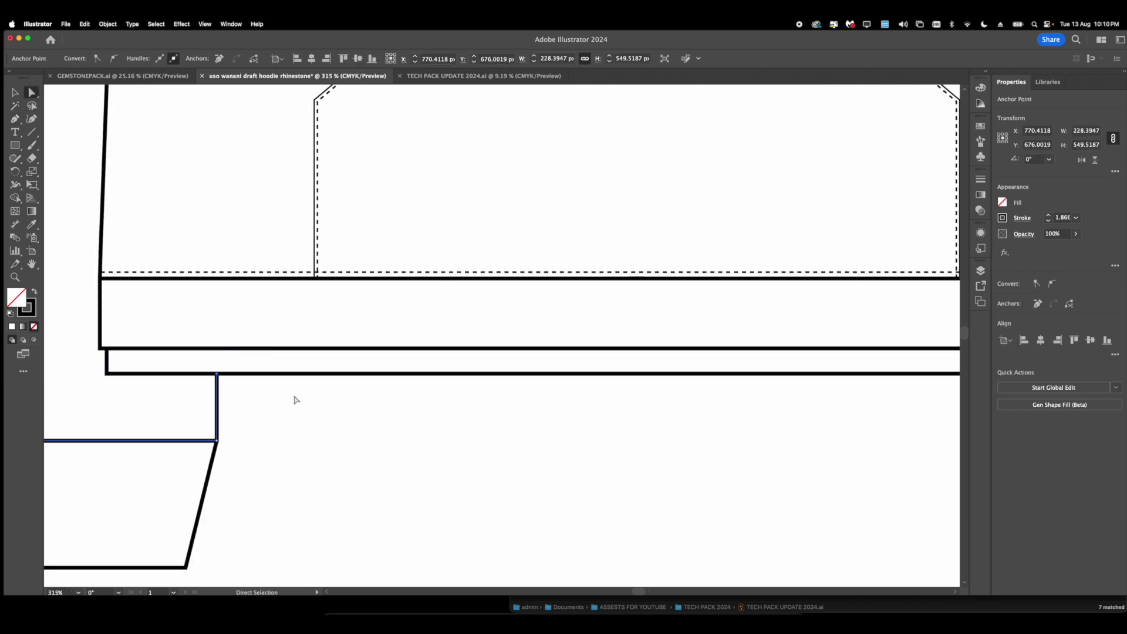
left_click(298, 397)
scroll(306, 392, "down", 3)
Step: Shorten the right sleeve's inner edge so it starts at the bottom edge of the new lower band
left_click_drag(785, 405, 544, 395)
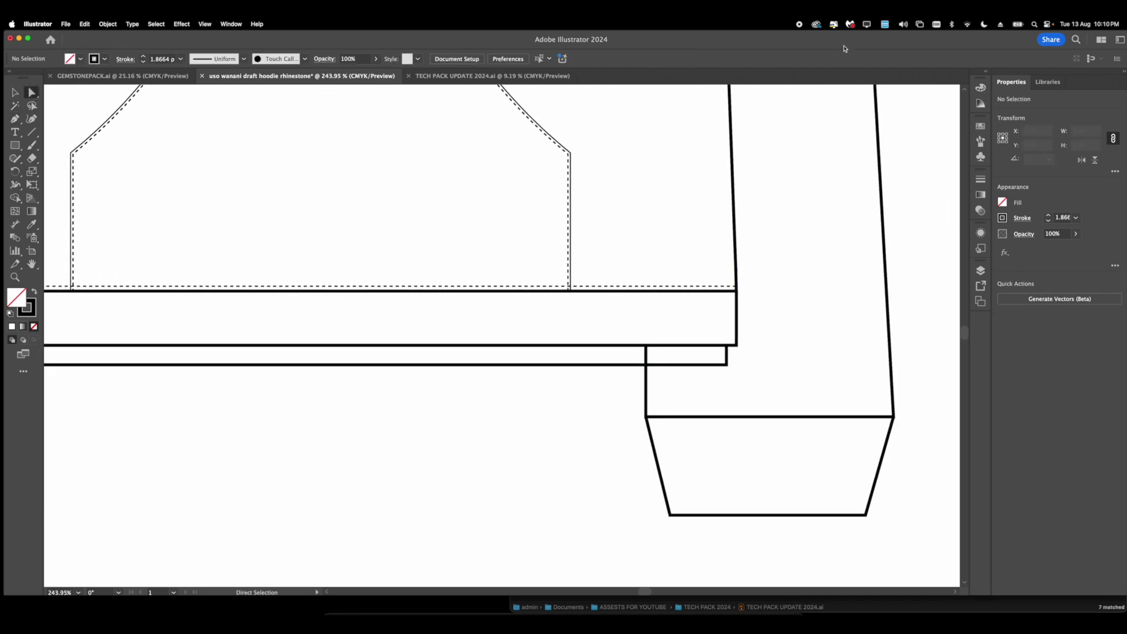
left_click(834, 25)
left_click(836, 26)
scroll(646, 359, "up", 2)
left_click(647, 344)
scroll(647, 346, "up", 2)
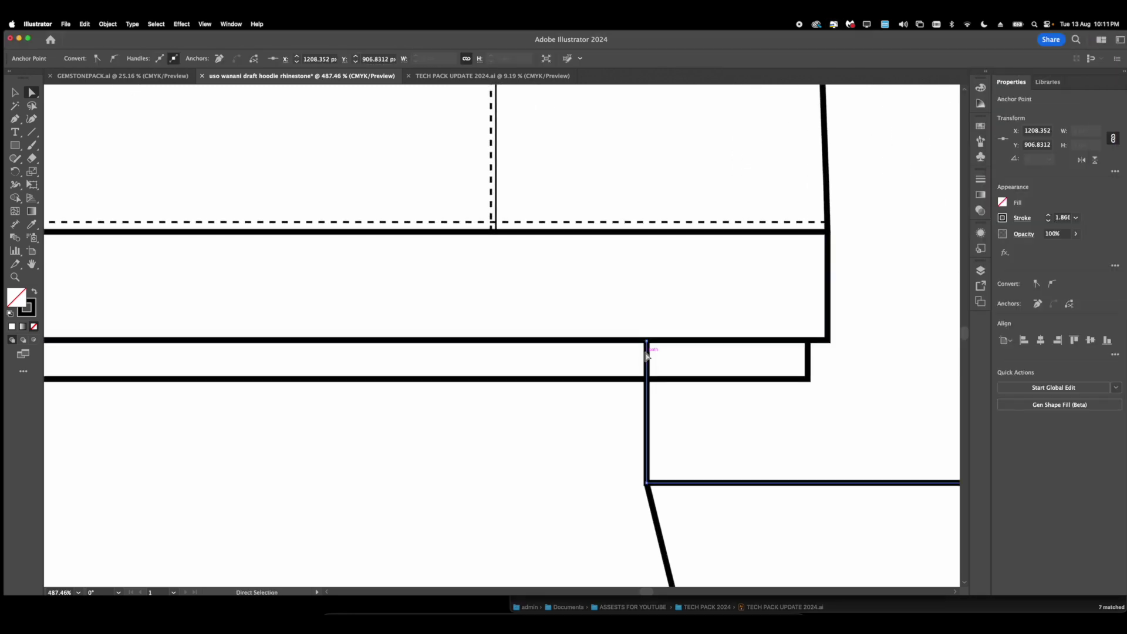
left_click_drag(646, 346, 648, 379)
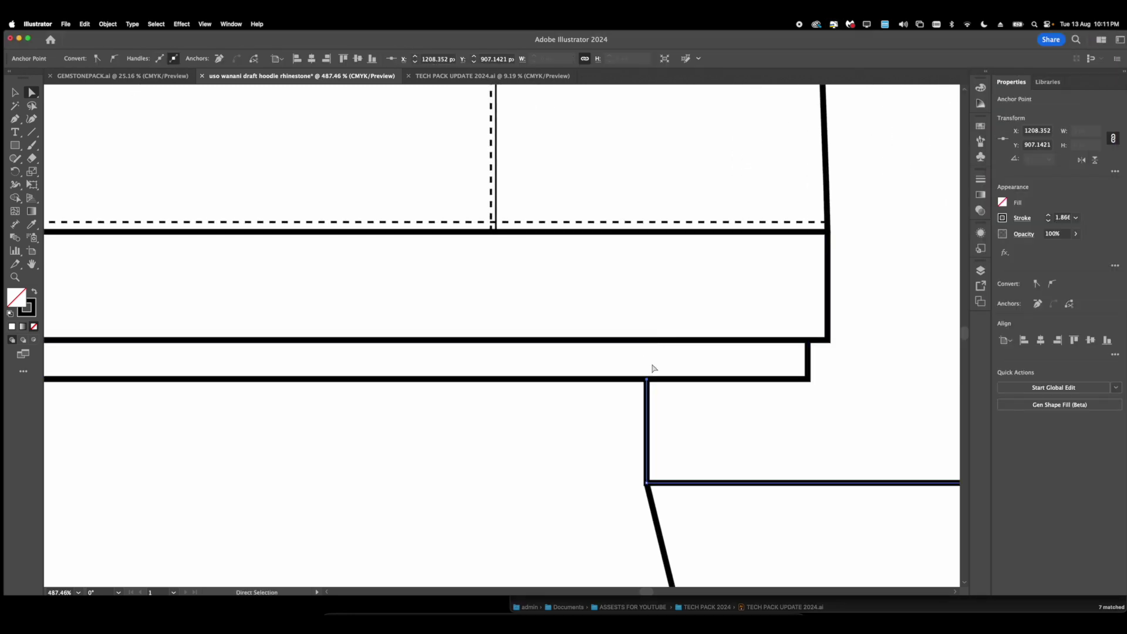
left_click(653, 368)
scroll(648, 362, "down", 5)
scroll(619, 335, "left", 3)
scroll(585, 351, "up", 1)
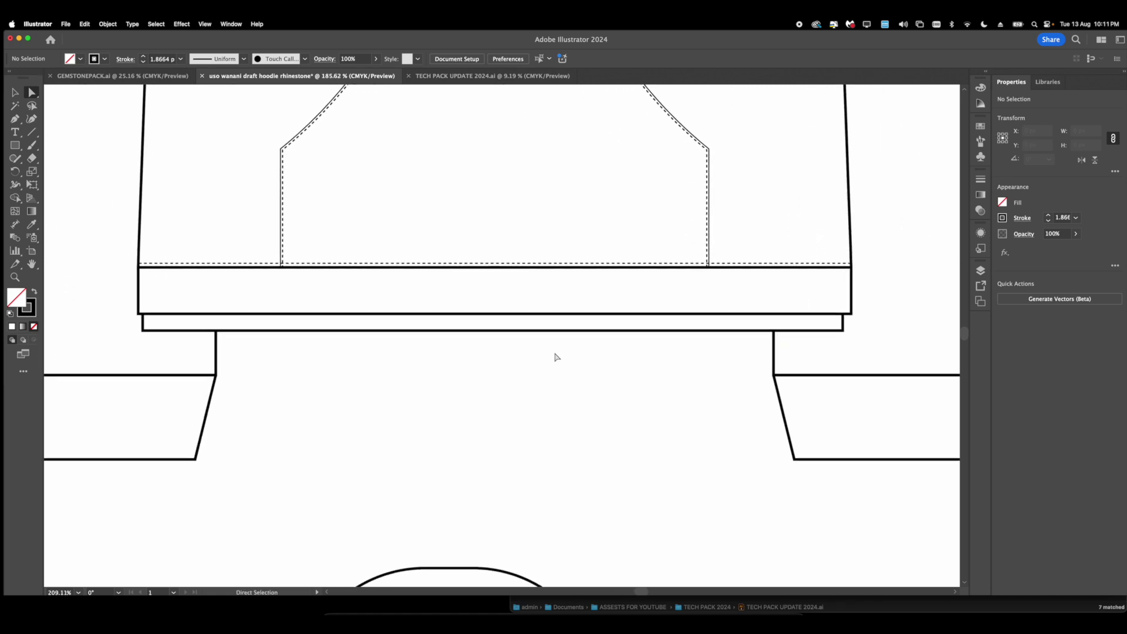
Step: Try to move the lower band's left side outward towards the hem's left edge, and undo the move
scroll(212, 314, "up", 1)
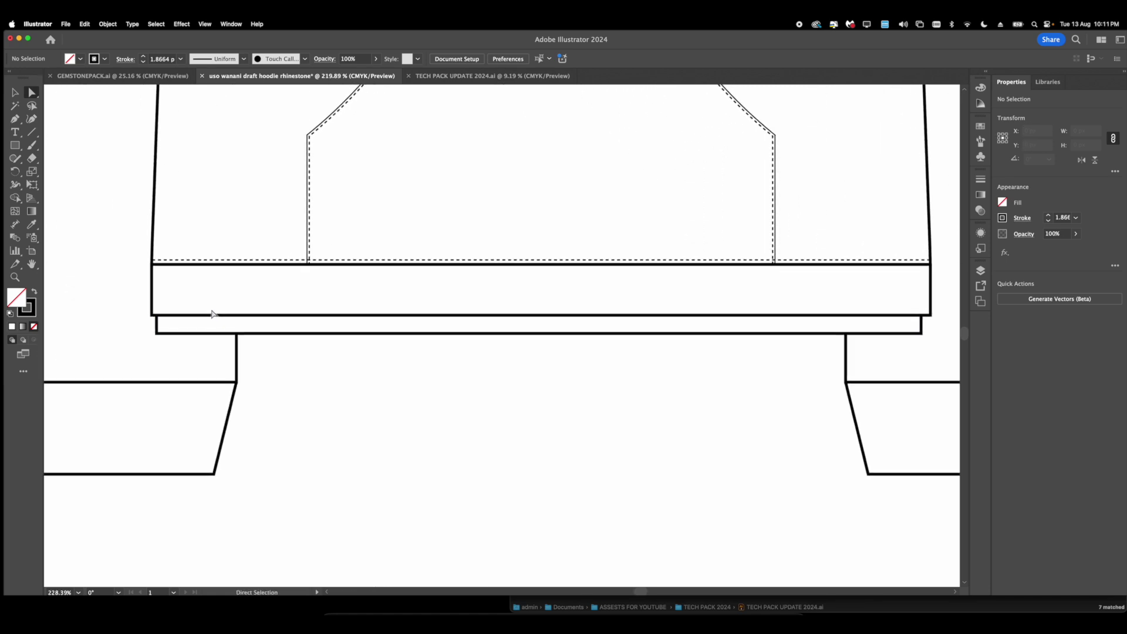
scroll(135, 332, "down", 1)
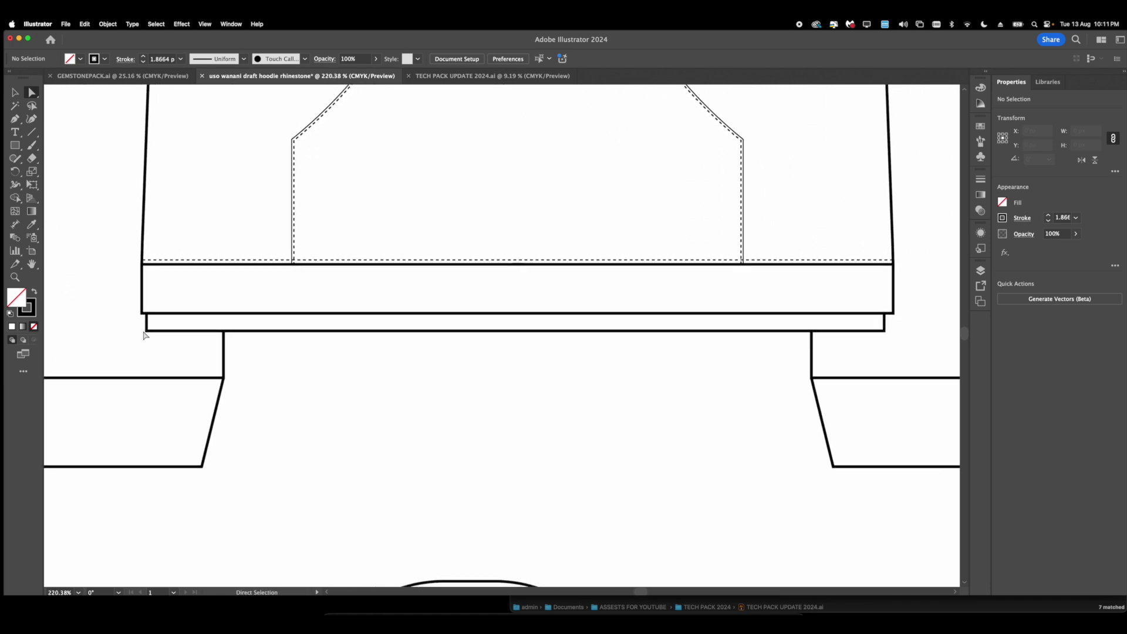
left_click(146, 317)
scroll(148, 320, "up", 3)
left_click(148, 311, "shift")
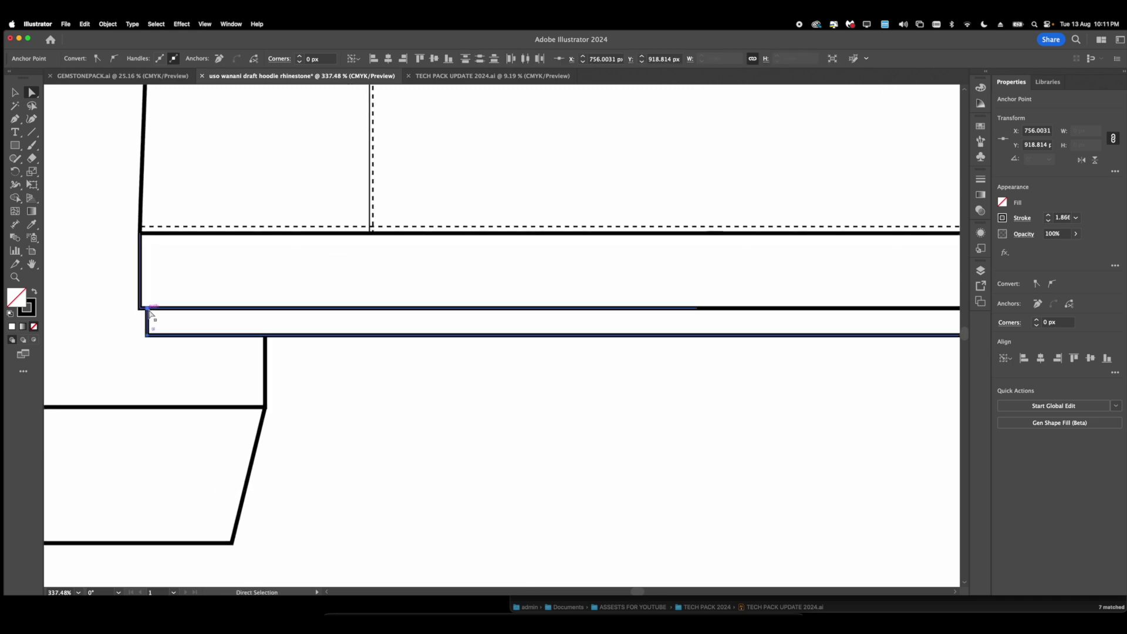
scroll(147, 310, "up", 3)
left_click_drag(146, 307, 141, 310)
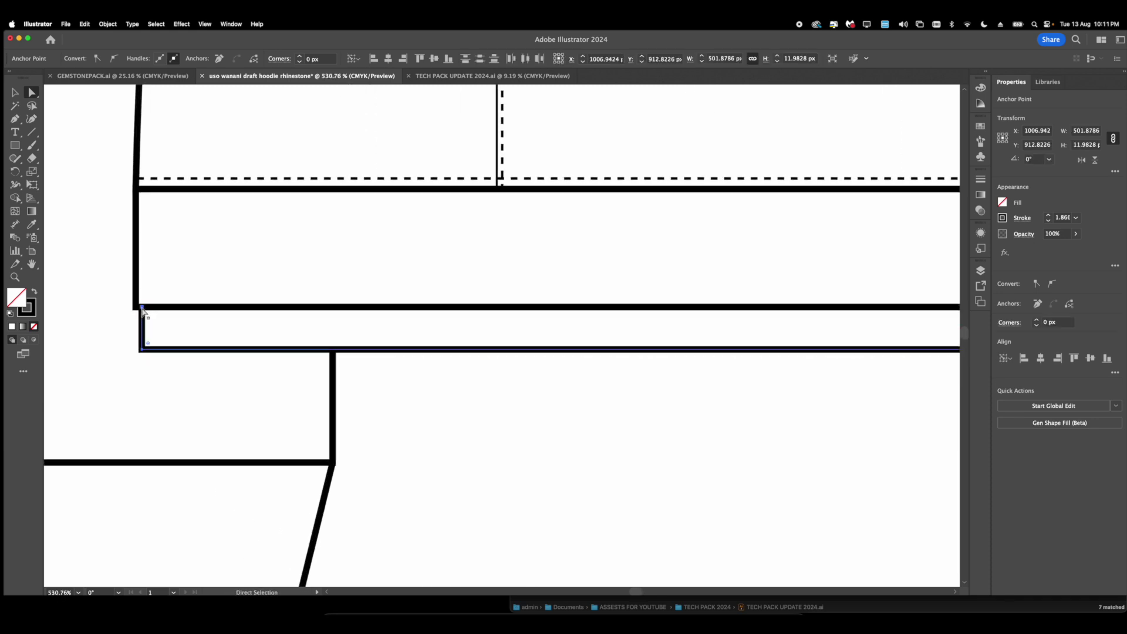
key("super+z")
left_click(201, 337)
scroll(200, 337, "down", 6)
left_click_drag(226, 341, 204, 338)
scroll(204, 338, "down", 2)
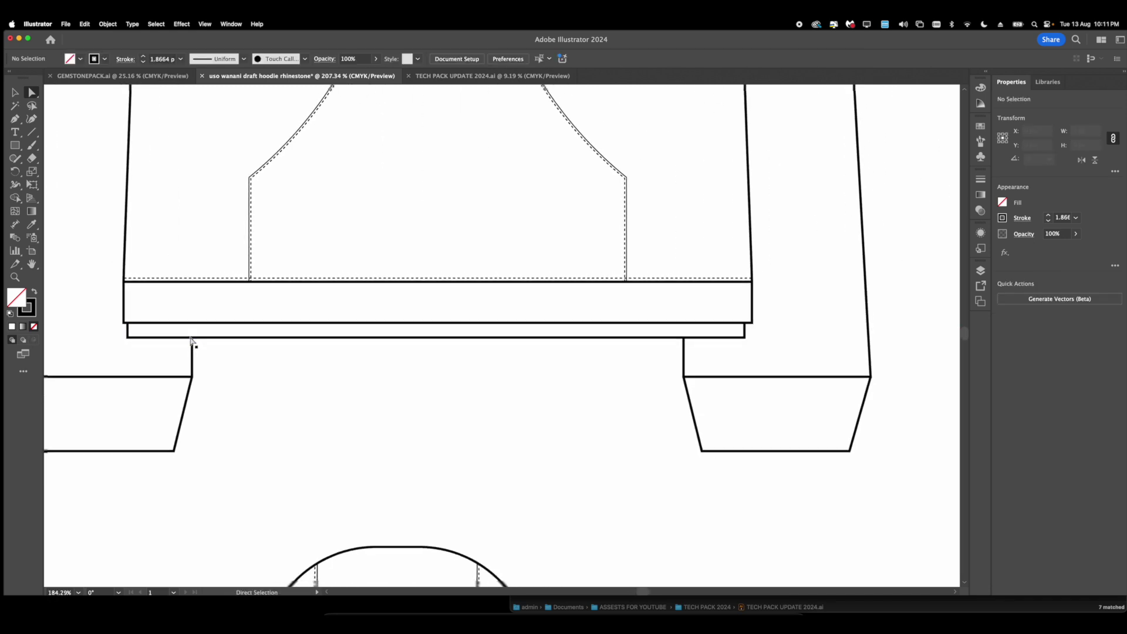
Step: Draw a horizontal line about 511 px long across the front hem band, from its left edge to its right edge, with the Pen tool
key("p")
scroll(172, 343, "up", 6)
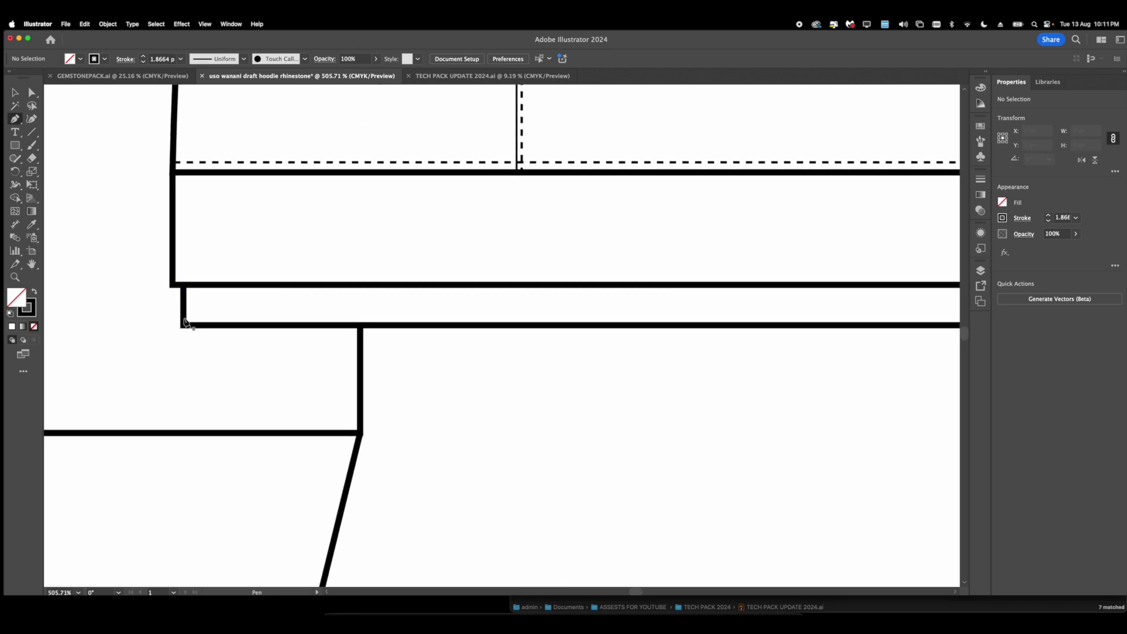
scroll(163, 246, "down", 2)
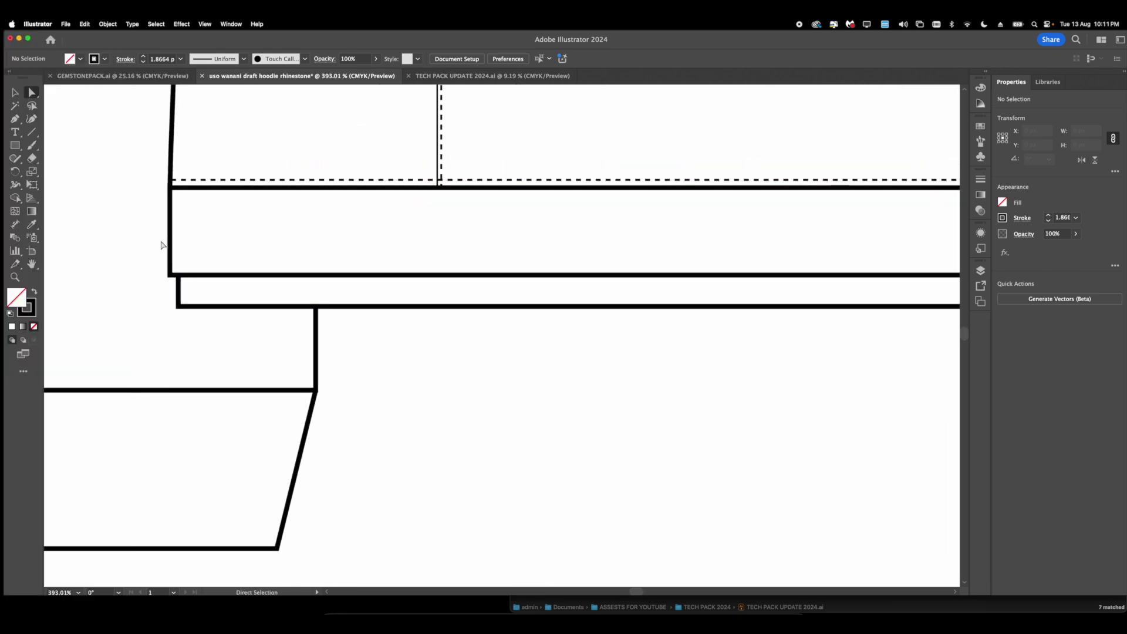
left_click(171, 247)
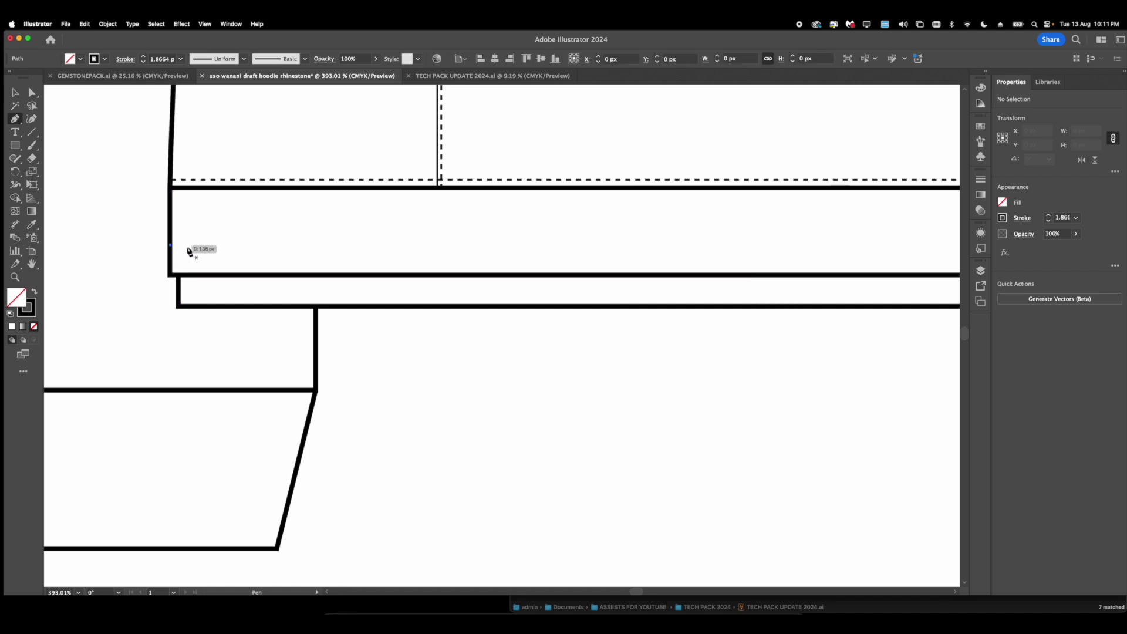
scroll(386, 255, "down", 4)
left_click_drag(390, 255, 242, 264)
left_click_drag(605, 252, 508, 262)
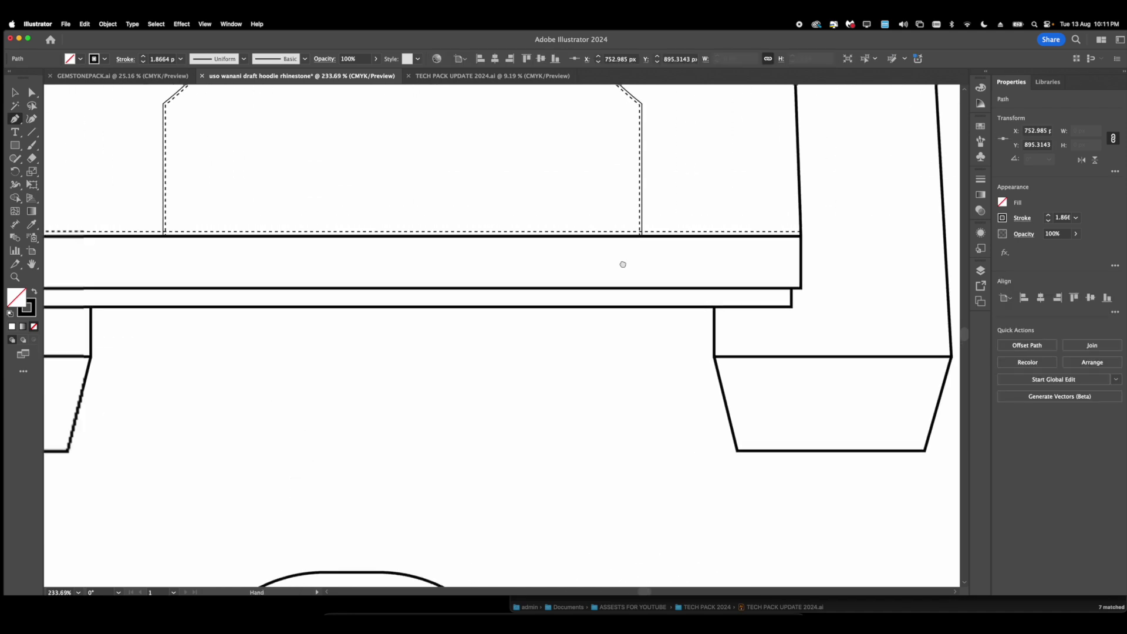
left_click_drag(656, 267, 585, 275)
scroll(725, 277, "up", 1)
scroll(726, 277, "up", 2)
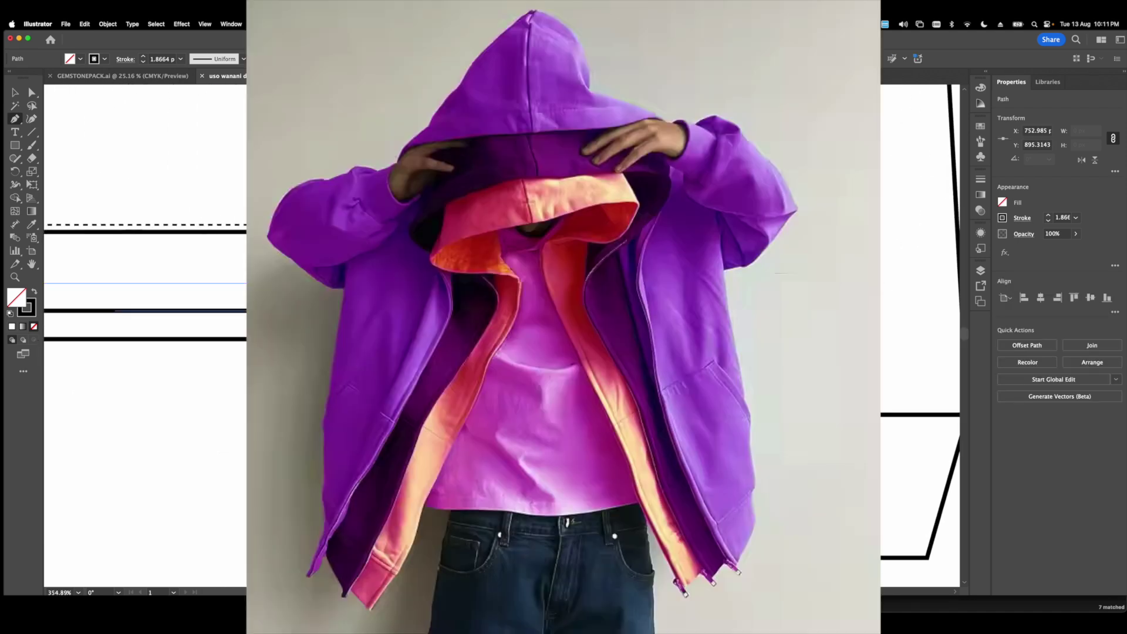
left_click(737, 283)
scroll(736, 283, "down", 5)
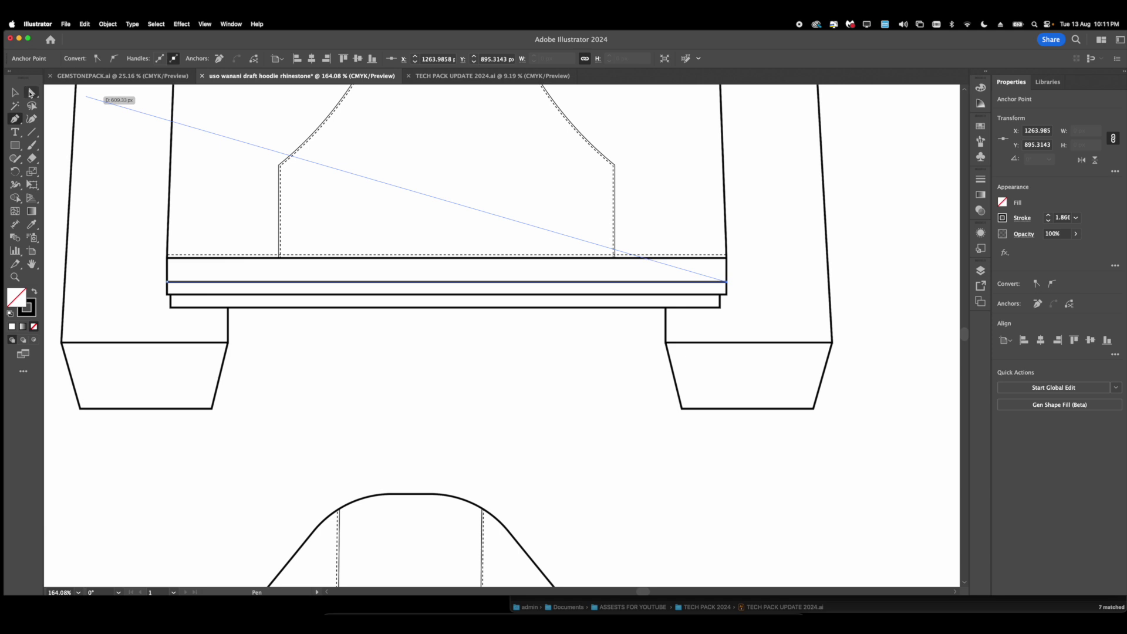
left_click(31, 93)
left_click(347, 354)
Step: Switch to outline view and move the lower band's left side outward to align with the hem's left edge
left_click_drag(210, 295, 320, 294)
scroll(319, 293, "up", 2)
scroll(319, 293, "up", 6)
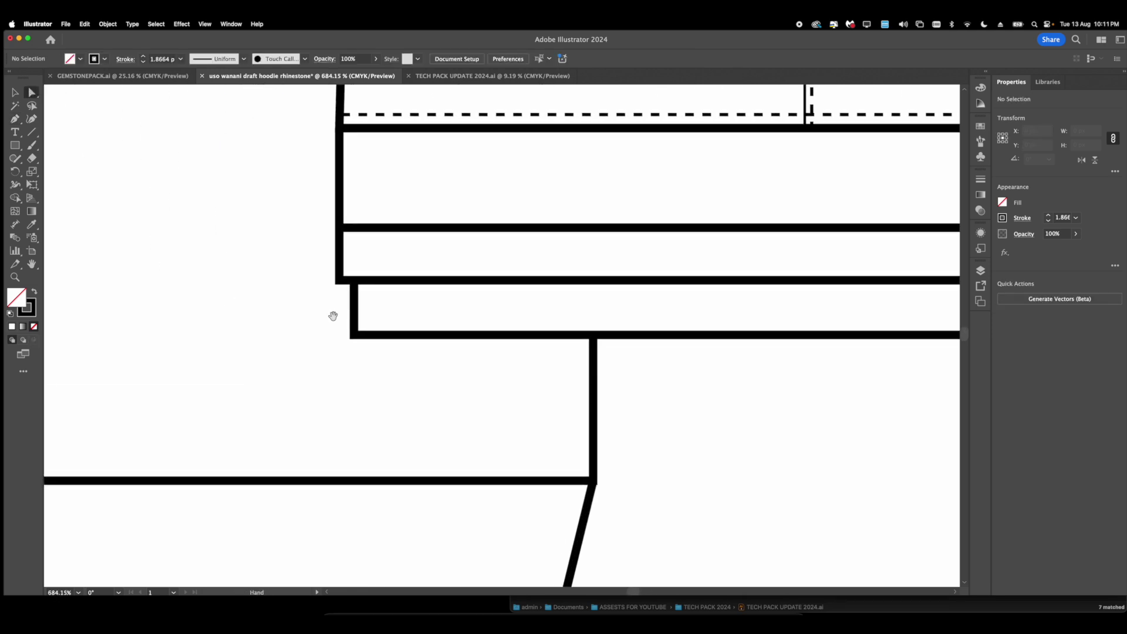
key("super+y")
left_click(362, 345)
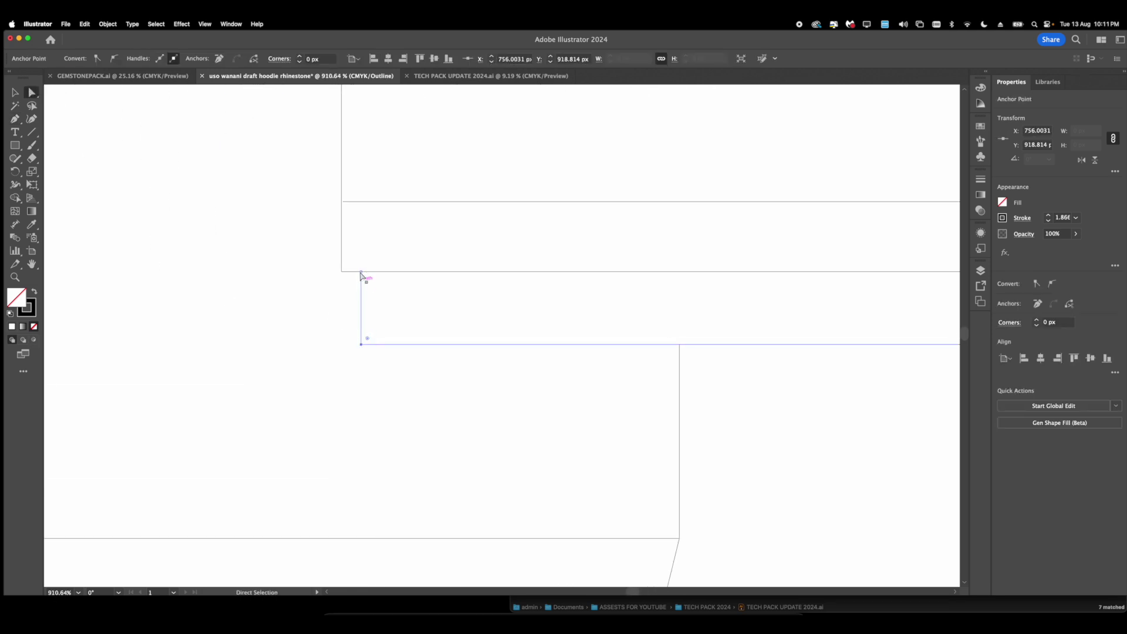
mouse_move(364, 277)
left_mouse_down()
mouse_move(362, 267)
mouse_move(343, 277)
left_mouse_up()
left_click(375, 294)
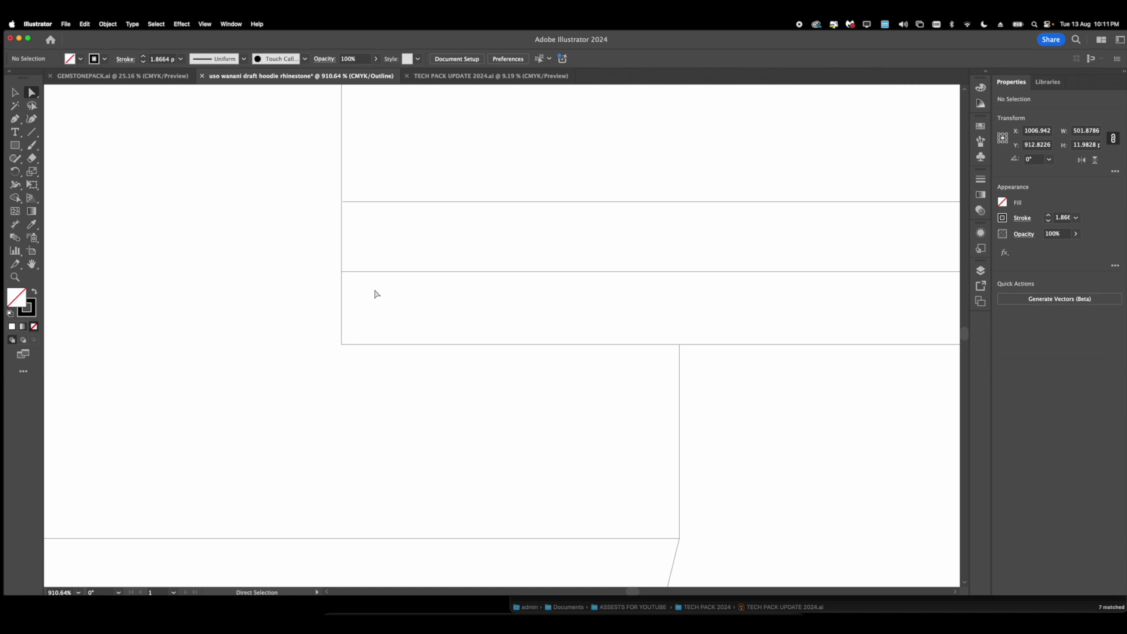
Step: Move the lower band's right side outward to align with the hem's right edge and return to preview view
scroll(372, 292, "down", 4)
left_click_drag(568, 317, 3, 306)
scroll(659, 324, "up", 4)
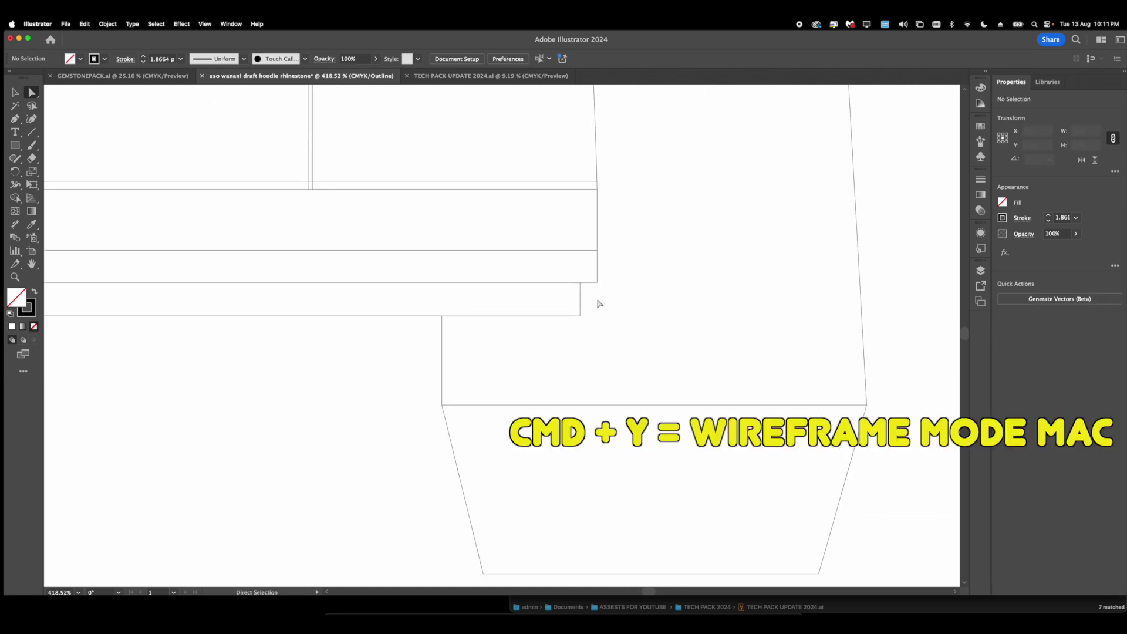
left_click(569, 321)
left_click_drag(571, 282, 595, 282)
left_click(629, 288)
scroll(629, 288, "down", 6)
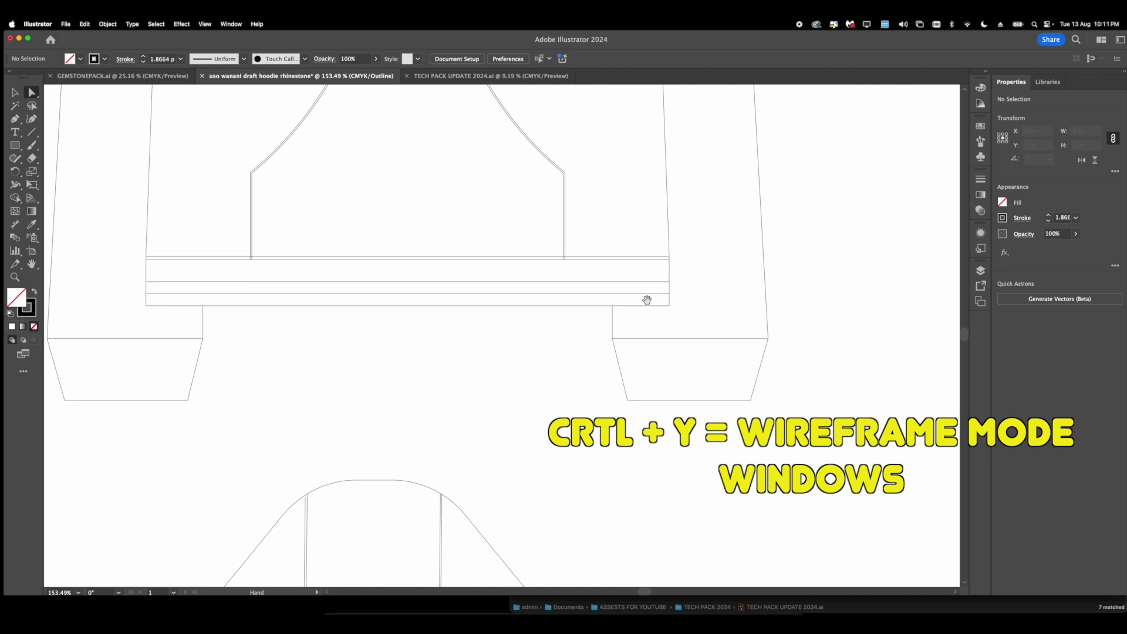
key("super+y")
left_click_drag(443, 348, 491, 364)
scroll(430, 349, "down", 4)
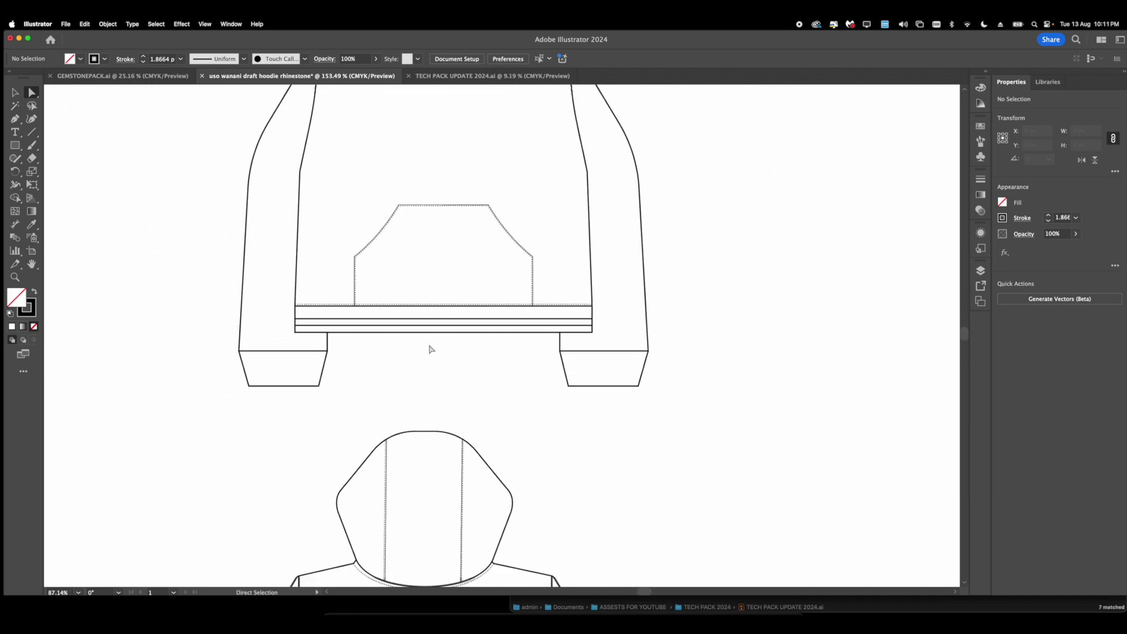
Step: Delete the curved dashed stitch line above the front hood opening
left_click_drag(442, 324, 439, 450)
scroll(450, 214, "up", 5)
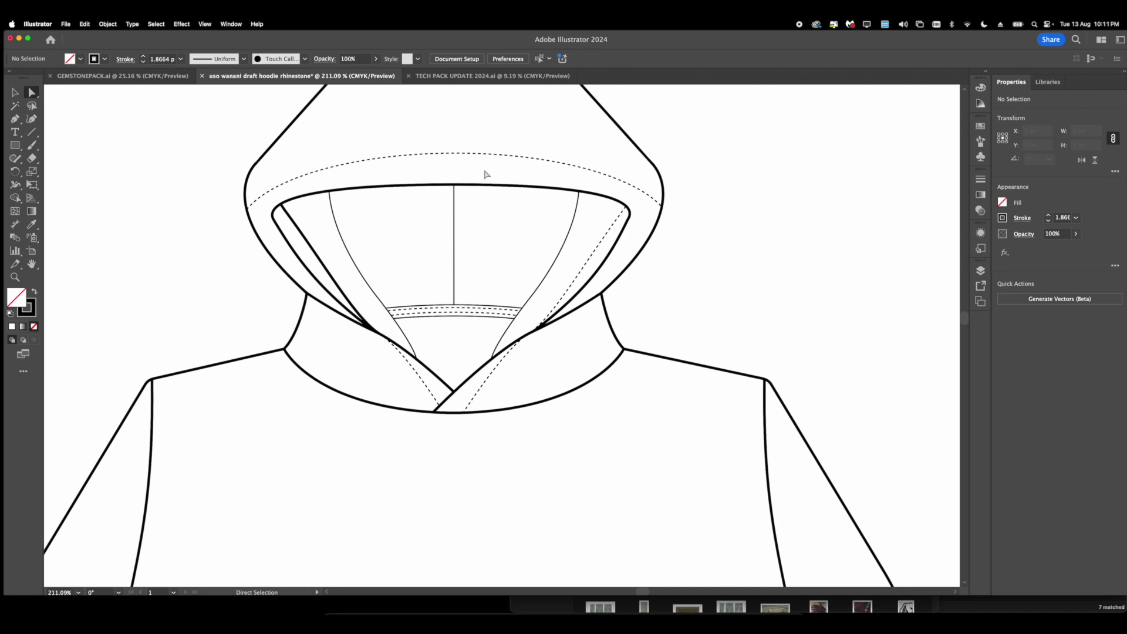
scroll(417, 202, "up", 2)
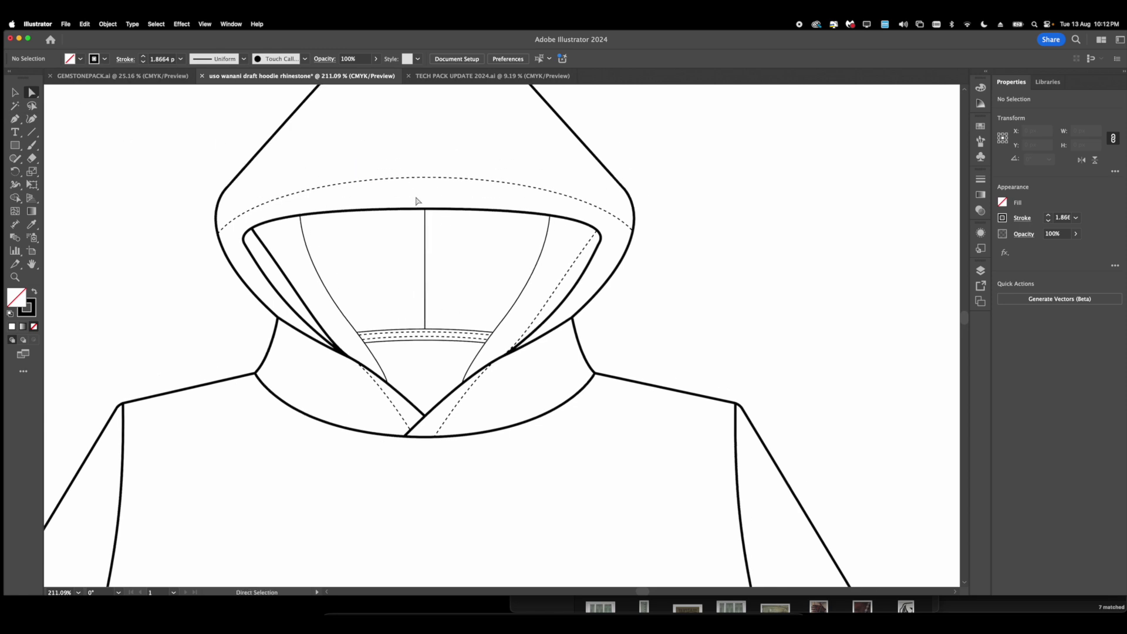
scroll(421, 202, "up", 2)
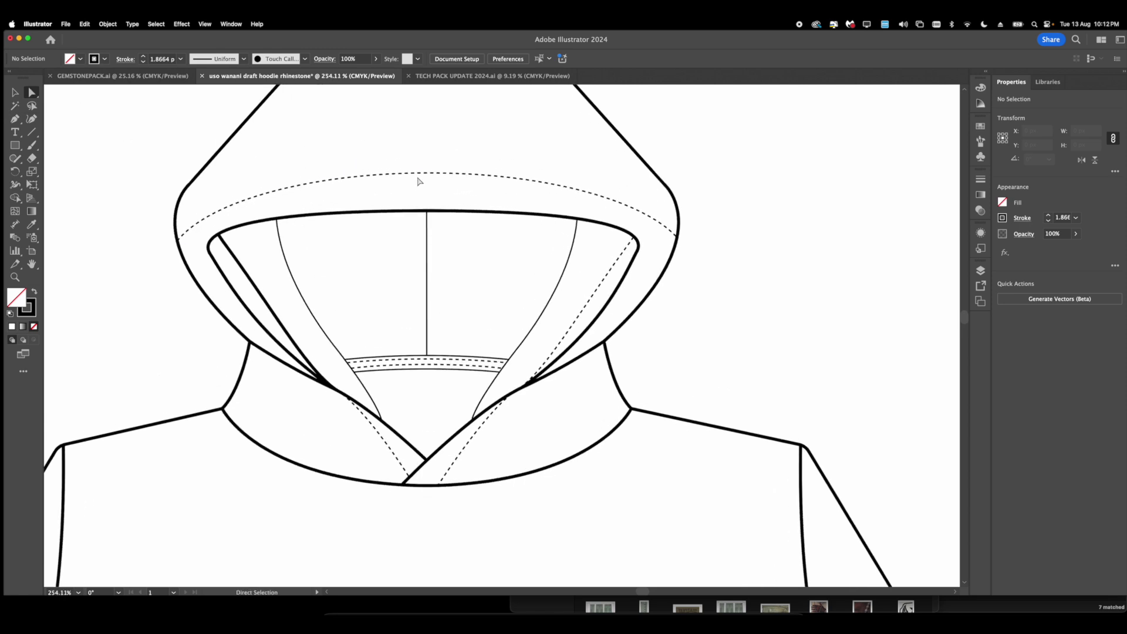
left_click(419, 173)
key("Delete")
key("Delete")
left_click_drag(417, 205, 427, 215)
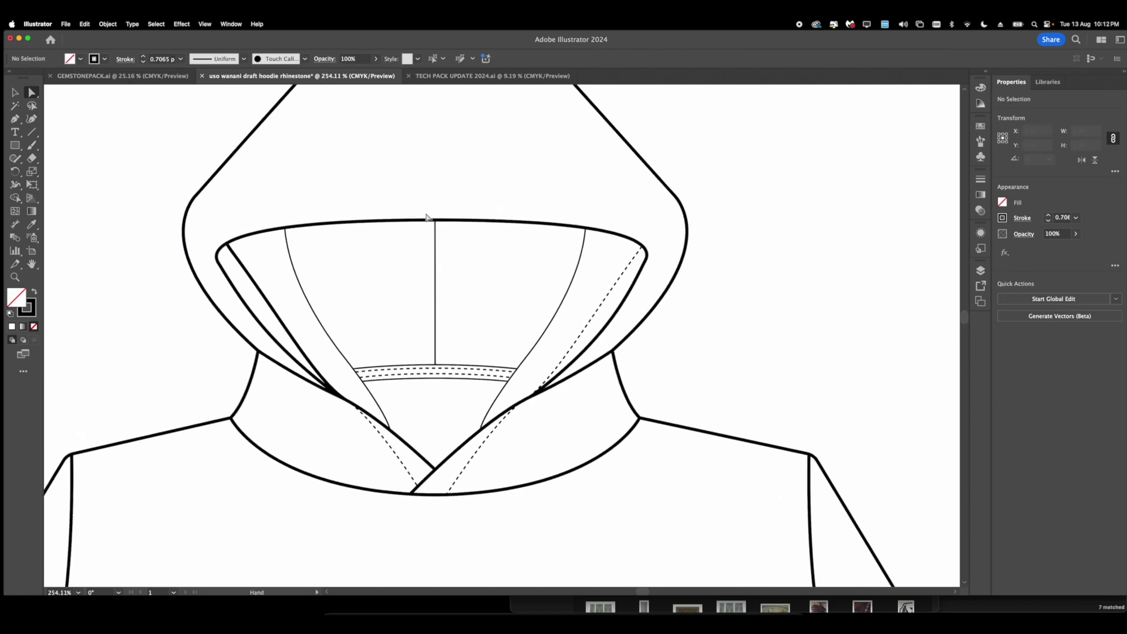
Step: Delete the thick diagonal line in the hood opening's left corner and the dashed diagonal line in its right corner
scroll(427, 218, "down", 3)
scroll(427, 223, "up", 1)
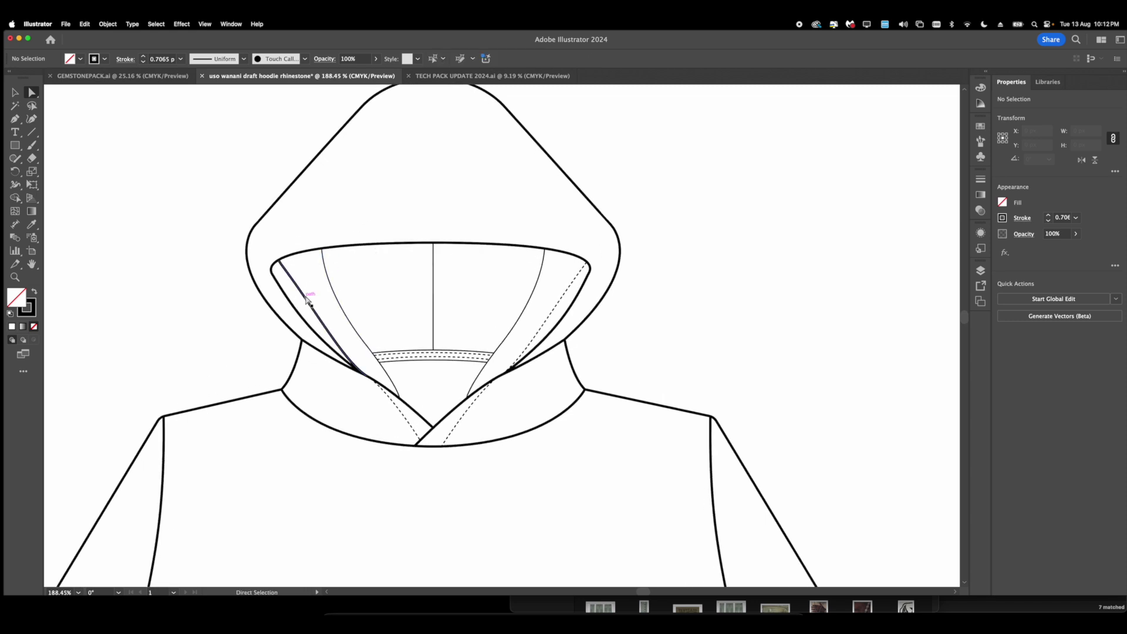
left_click(305, 298)
key("Delete")
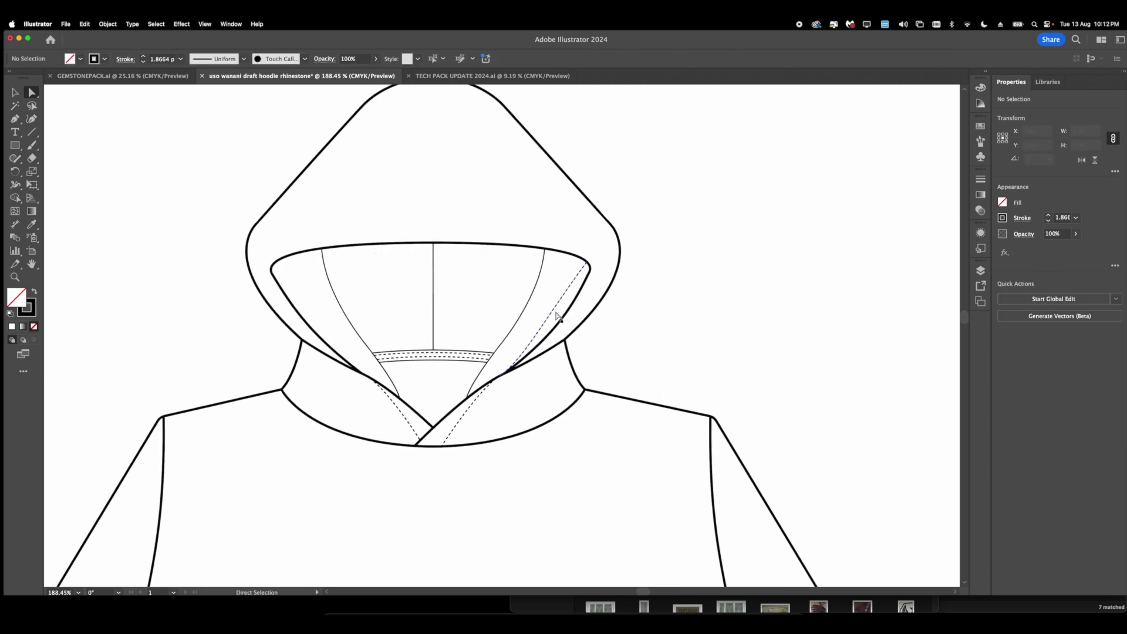
left_click(555, 313)
key("Delete")
key("Delete")
scroll(475, 301, "up", 4)
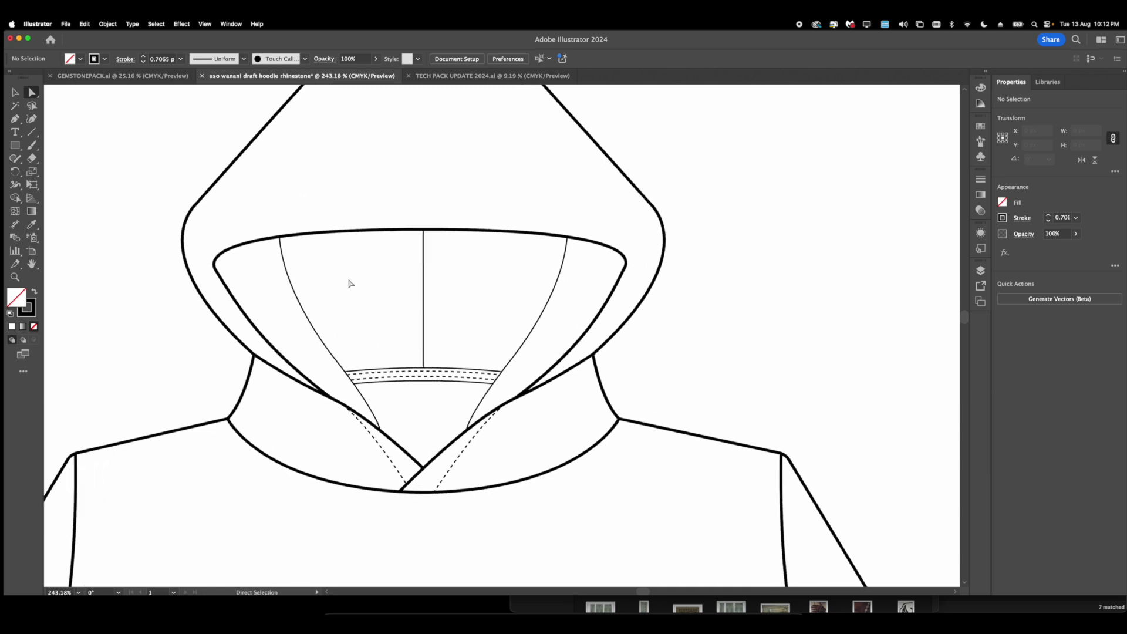
Step: Try to draw a dashed line straight across the upper hood opening with the Pencil tool, and delete it
key("n")
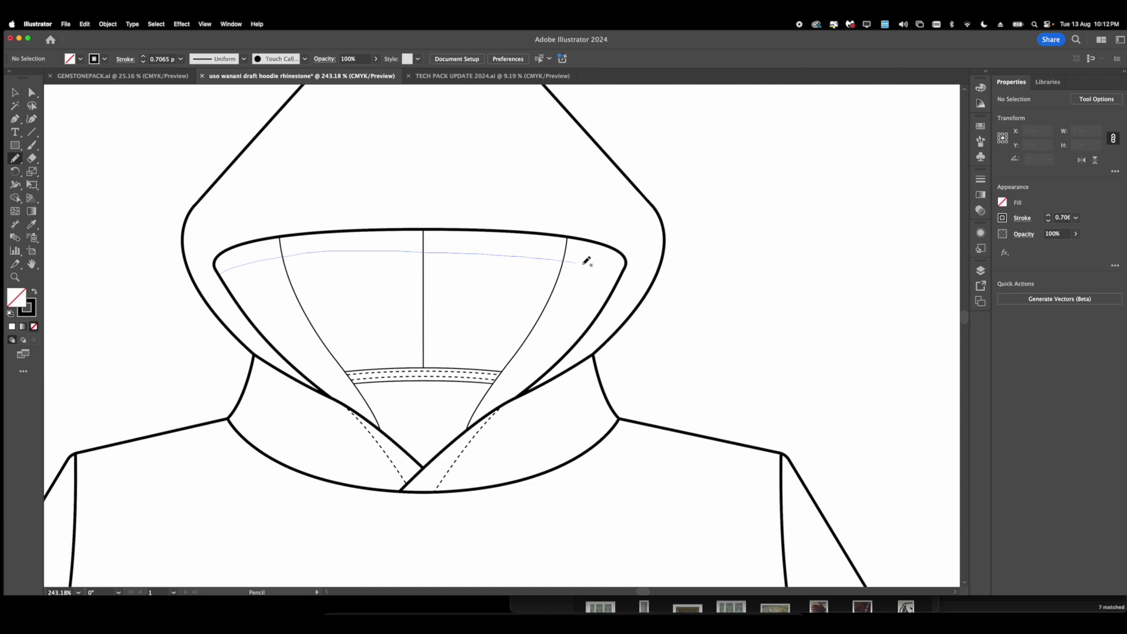
left_click_drag(625, 269, 626, 268)
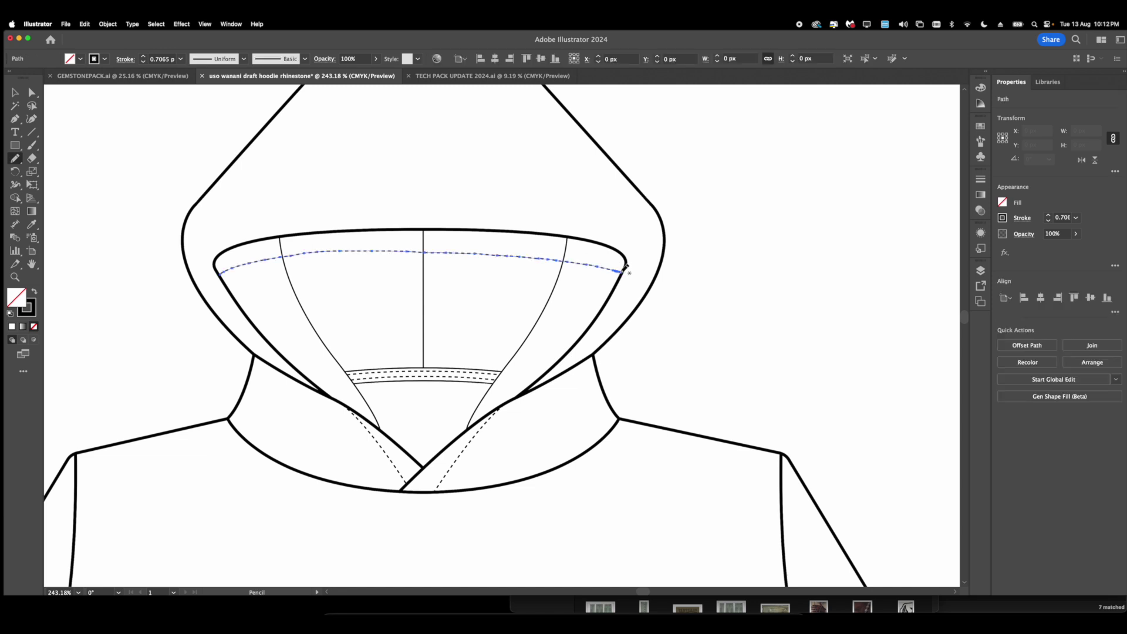
scroll(533, 294, "up", 3)
key("Delete")
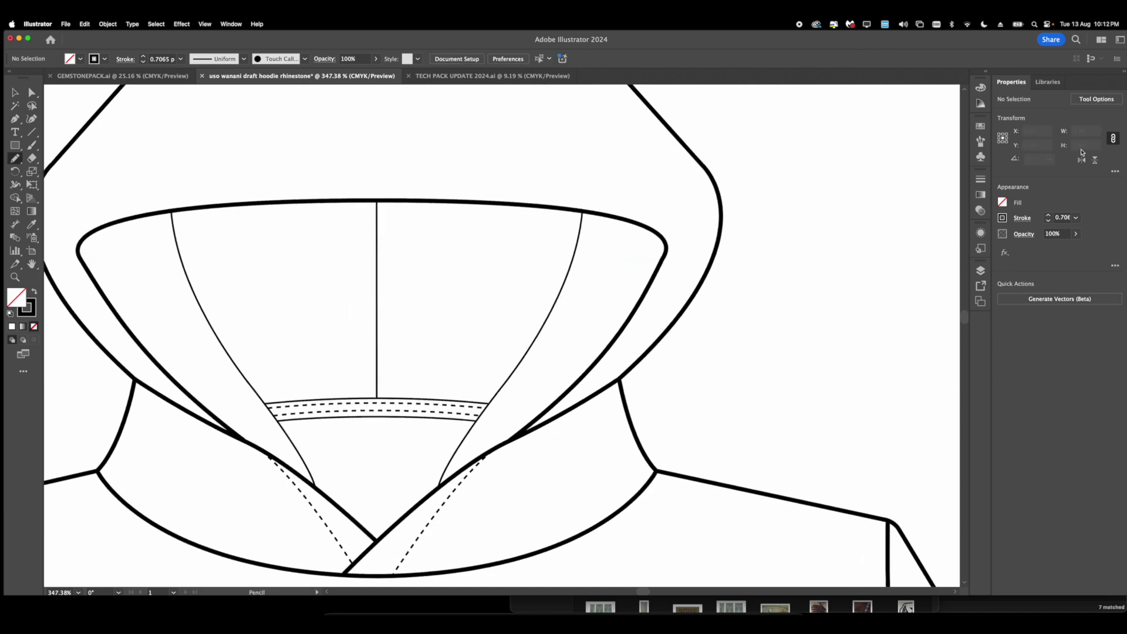
Step: Set the Pencil tool's fidelity to the smoothest setting and apply the tool options
left_click(649, 261)
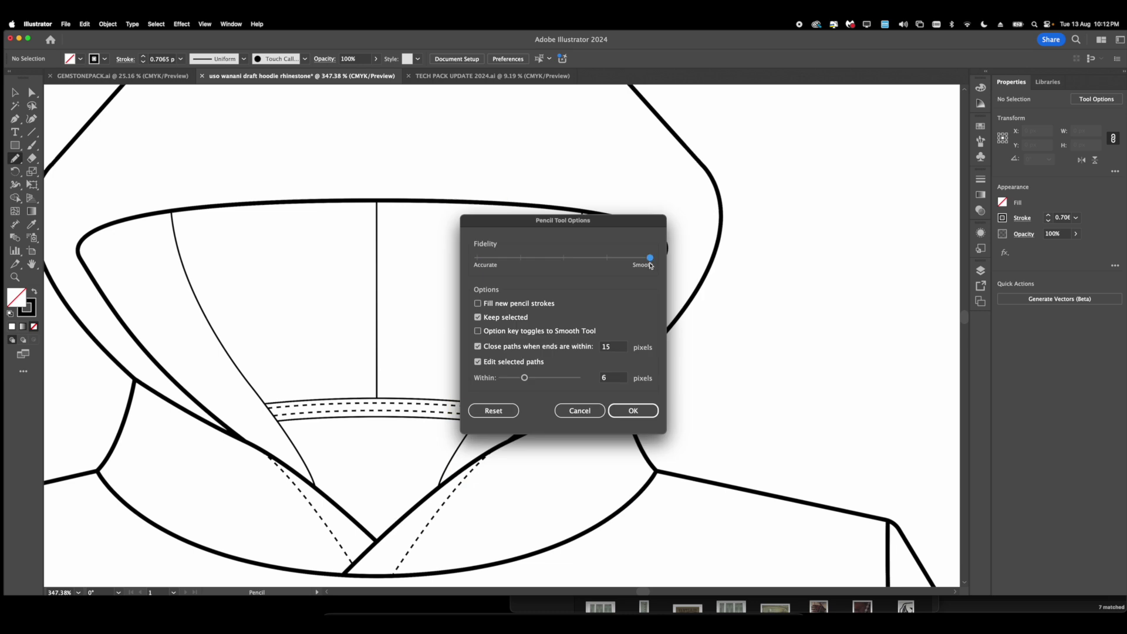
left_click(633, 410)
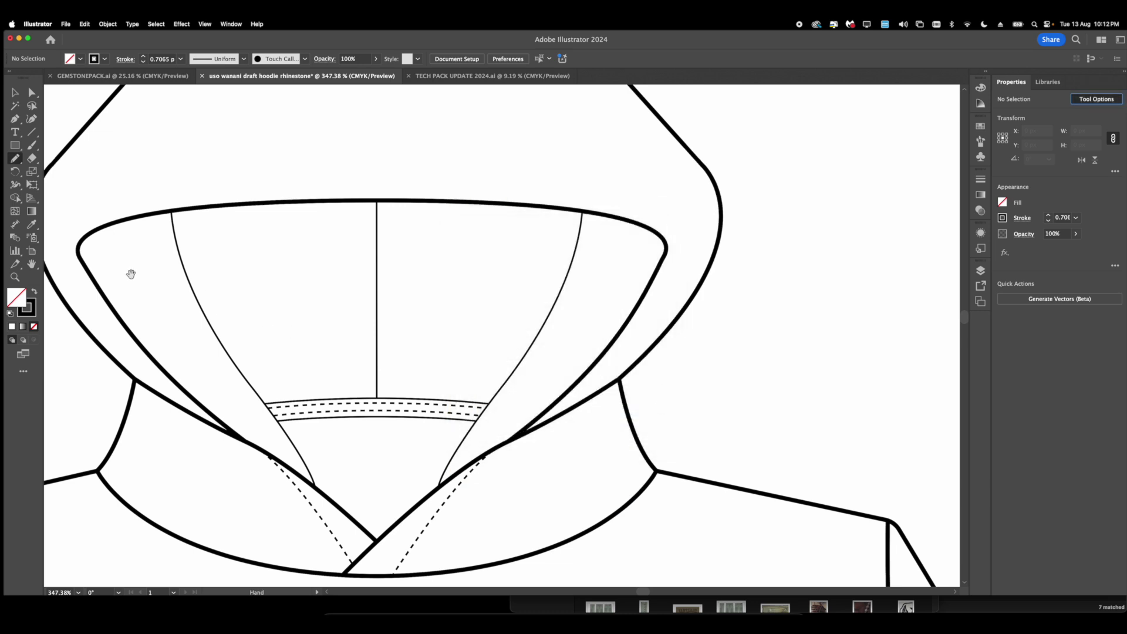
Step: Try to draw a dashed line about 230 px wide and 54 px high across the hood opening, curving down its right side
left_click_drag(130, 275, 192, 268)
scroll(172, 247, "up", 2)
scroll(175, 243, "up", 2)
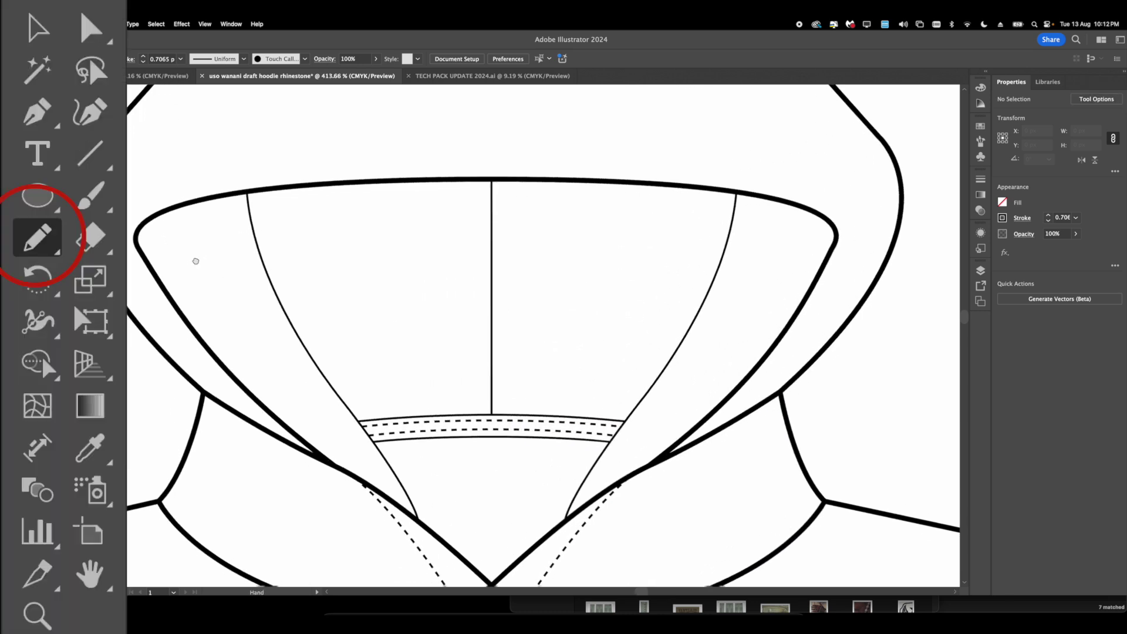
left_click_drag(160, 256, 161, 258)
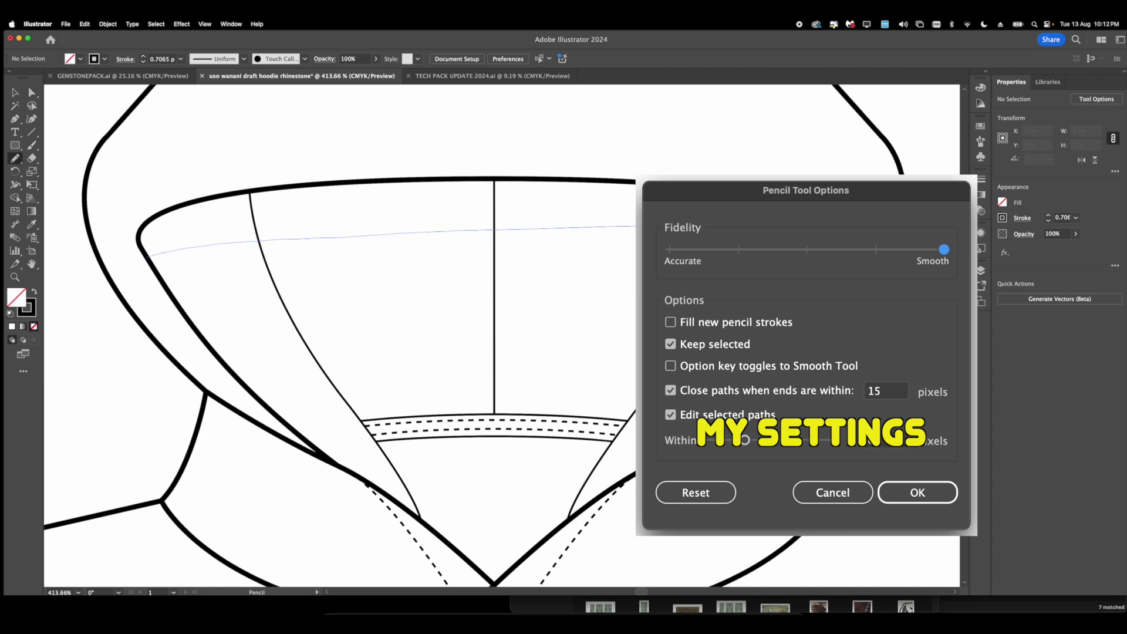
mouse_move(636, 226)
left_mouse_down()
mouse_move(746, 378)
mouse_move(725, 323)
left_mouse_up()
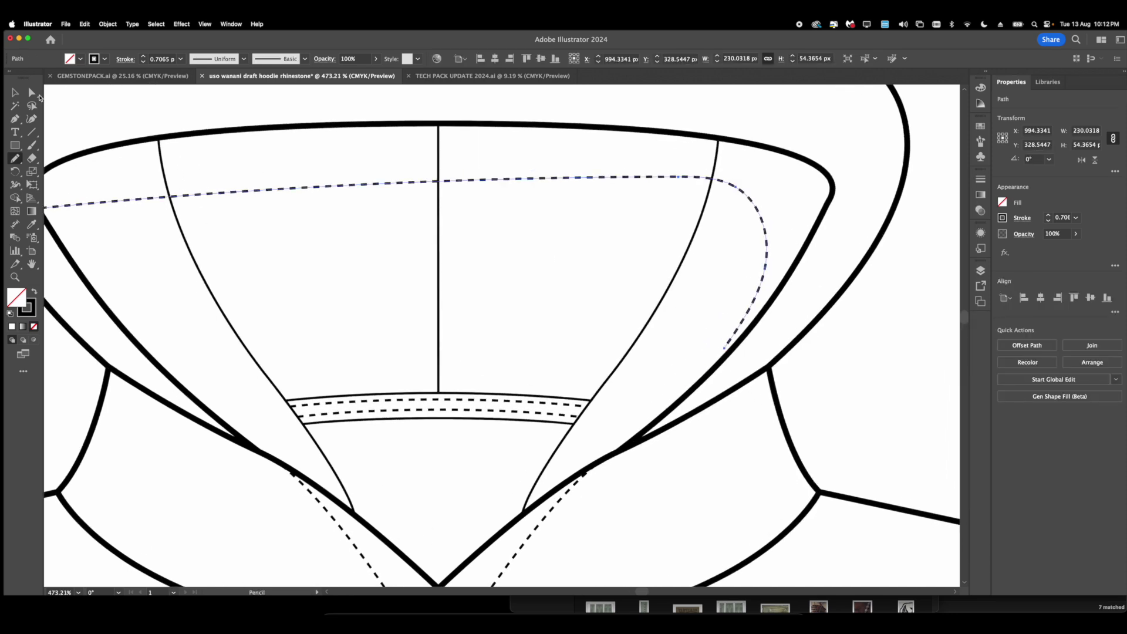
Step: Move the dashed line's lower right end onto the hood opening's edge and its left end inward from the opening's edge
key("a")
scroll(723, 355, "up", 1)
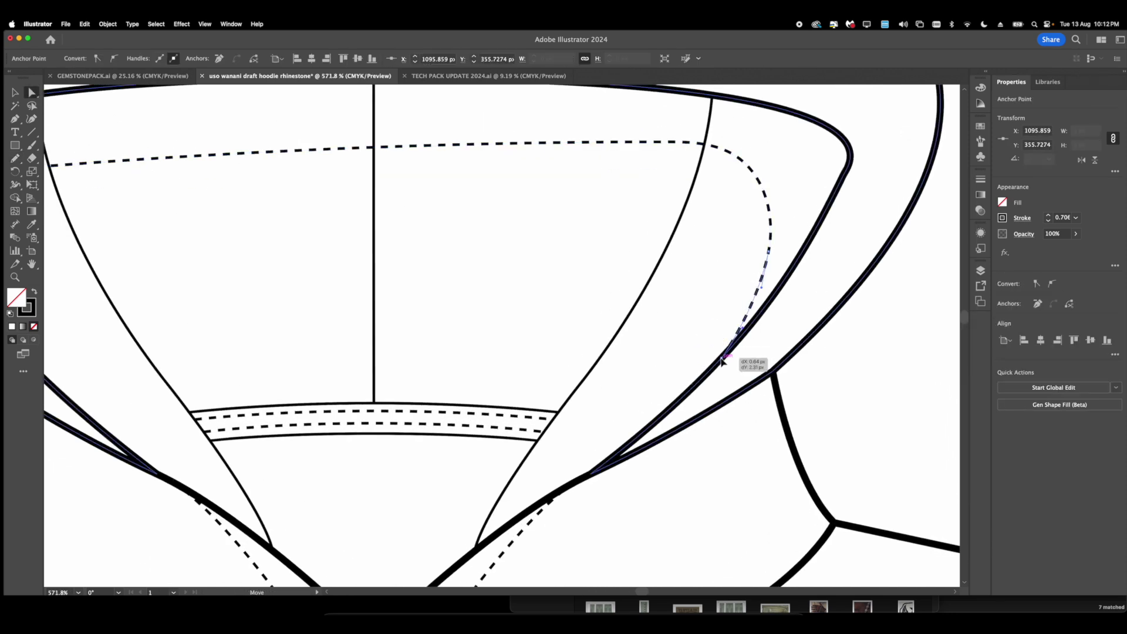
left_click_drag(722, 361, 723, 361)
scroll(694, 330, "left", 10)
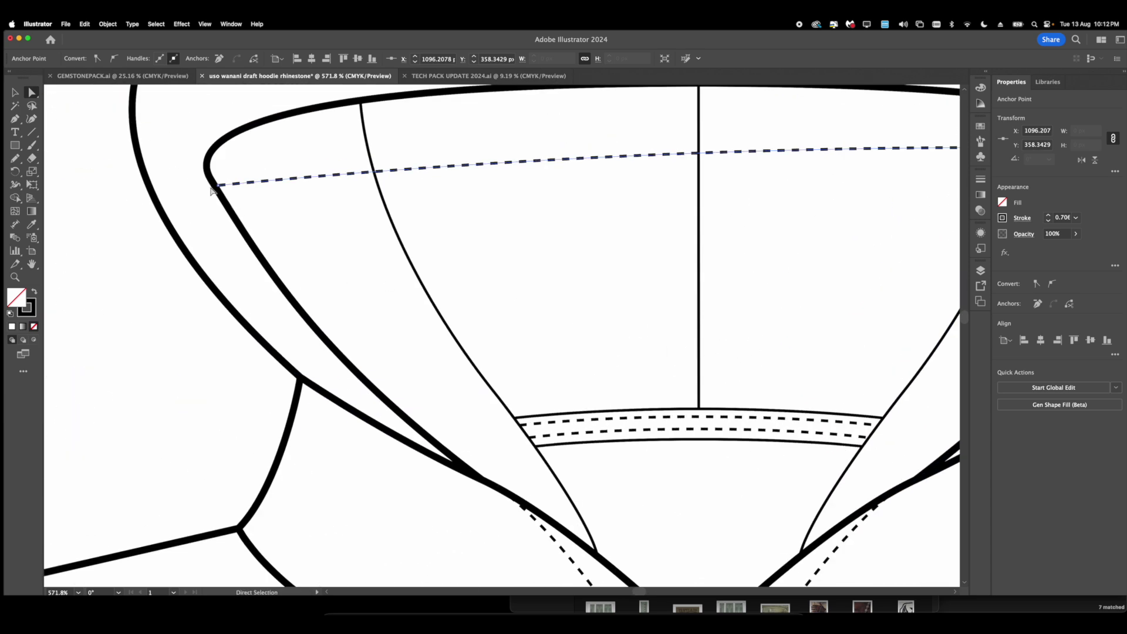
left_click_drag(213, 188, 294, 185)
key("super+z")
left_click(237, 186)
left_click(303, 193)
scroll(290, 192, "down", 2)
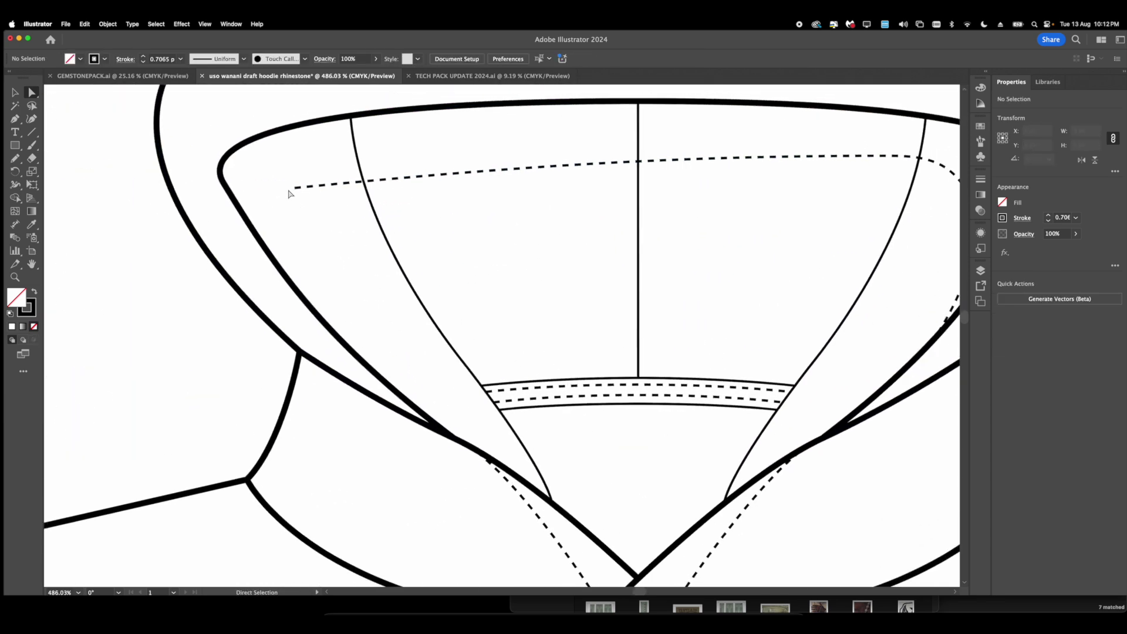
Step: Try to extend the dashed line's left end down to the hood opening's left edge with the Pencil tool, and undo the whole line
left_click(294, 187)
key("n")
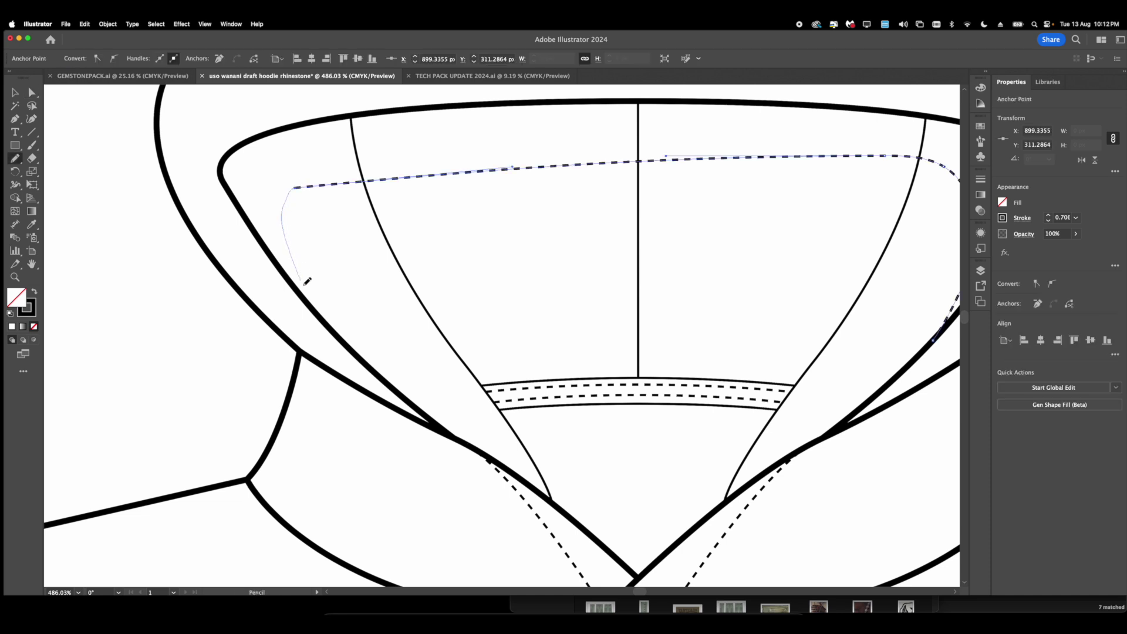
left_click_drag(316, 308, 317, 311)
scroll(315, 282, "down", 5)
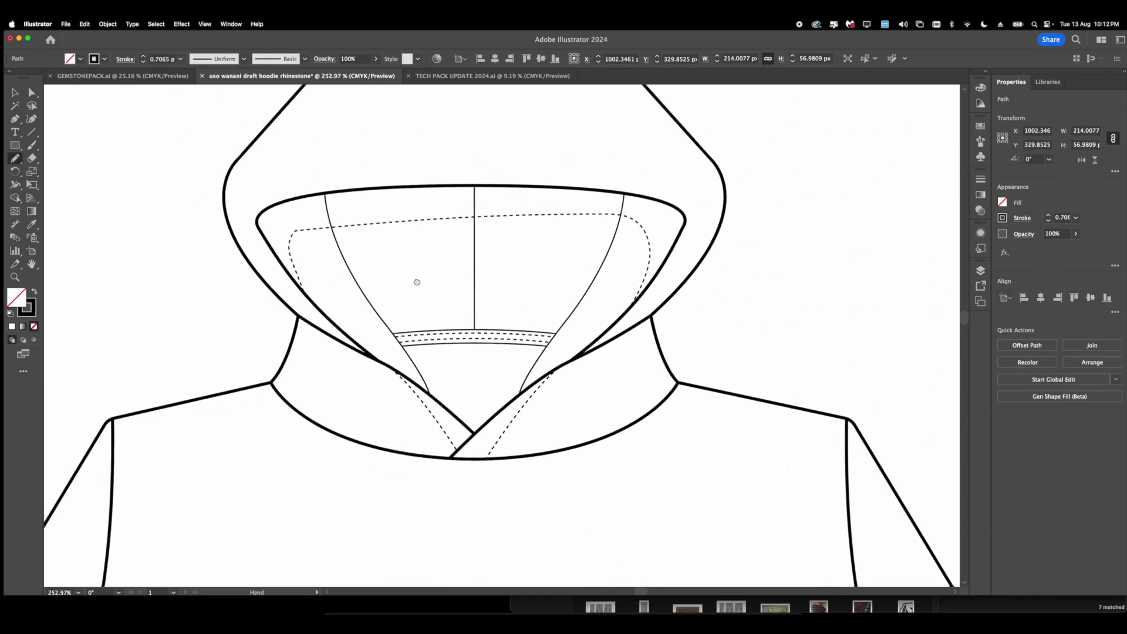
key("super+z")
key("super+z")
key("super+z")
key("super+z")
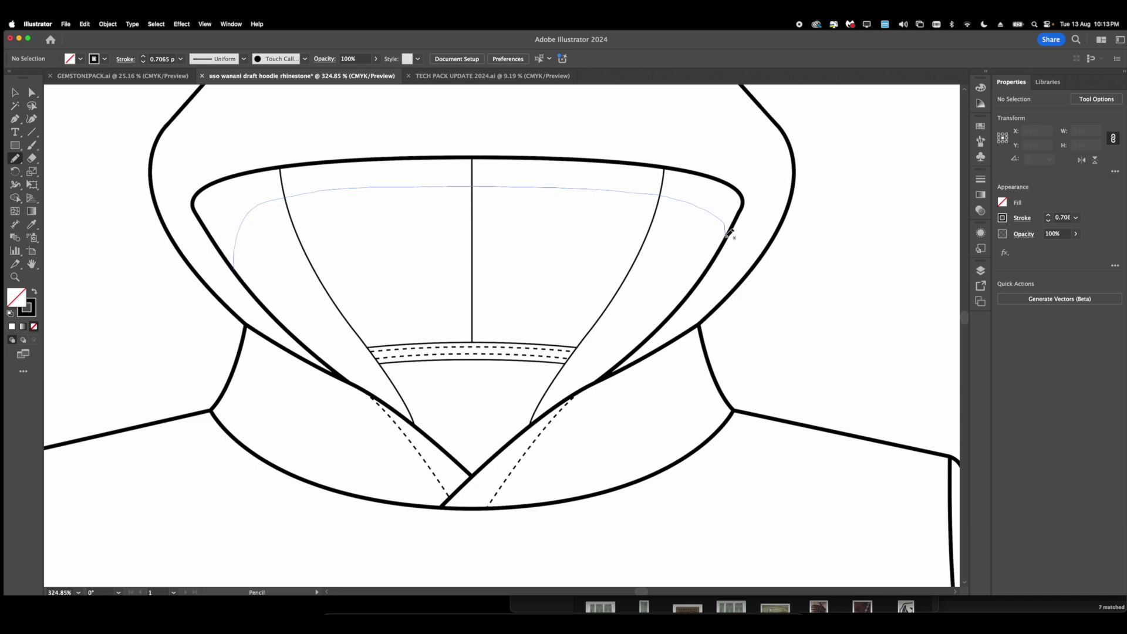
Step: Draw a rounded dashed line about 228 px wide inside the hood opening and dashed contours around the opening and hood sides with the Pencil tool
left_click_drag(729, 234, 728, 232)
scroll(579, 251, "down", 3)
scroll(488, 254, "up", 1)
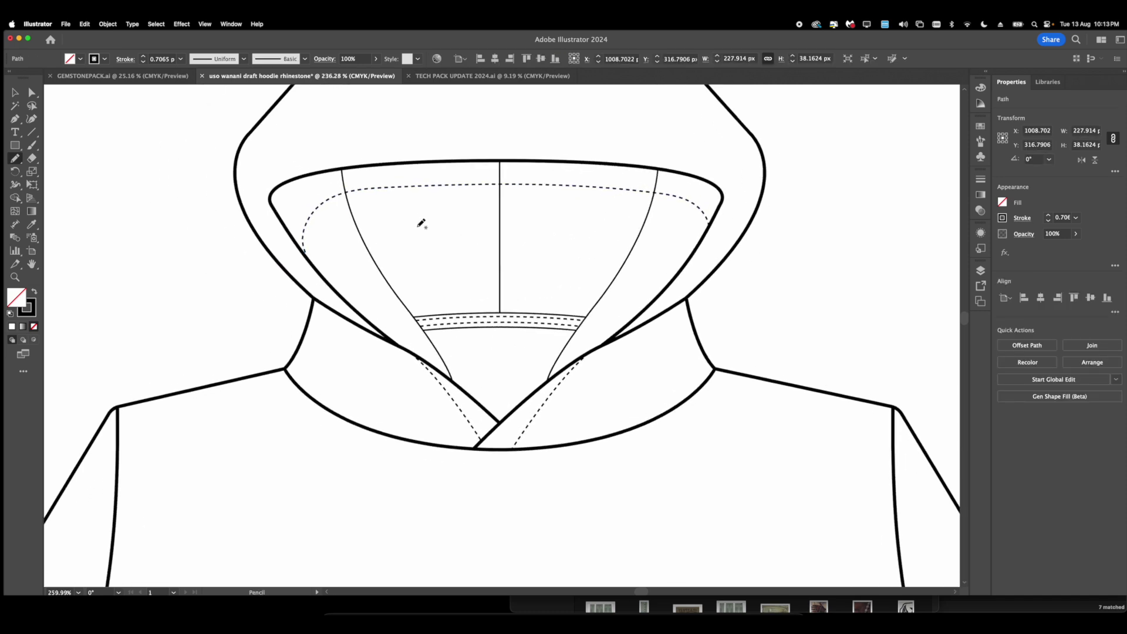
scroll(420, 223, "up", 2)
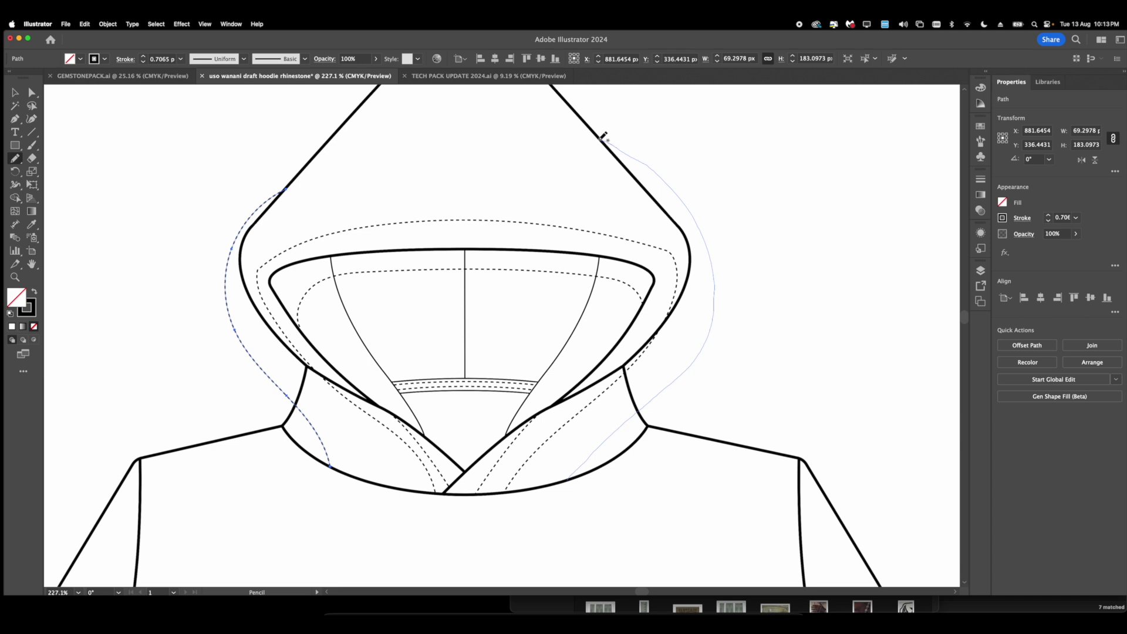
left_click_drag(600, 139, 599, 139)
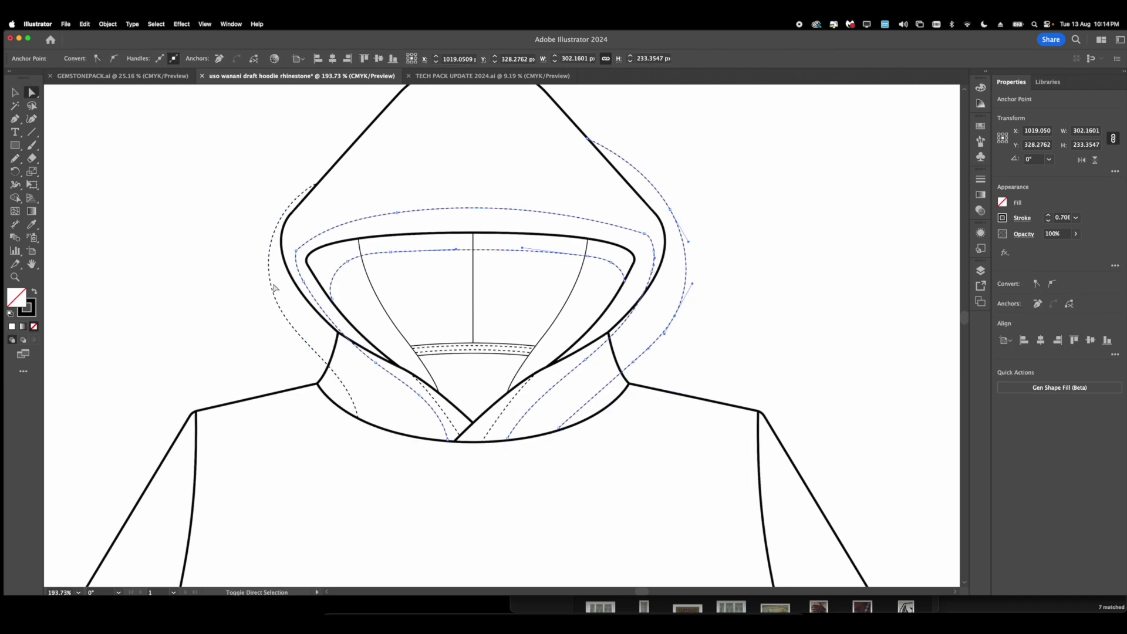
Step: Add the left outer contour to the selected new hood lines and apply the hood opening's solid outline style with the Eyedropper
left_click(271, 286, "shift")
left_click(31, 226)
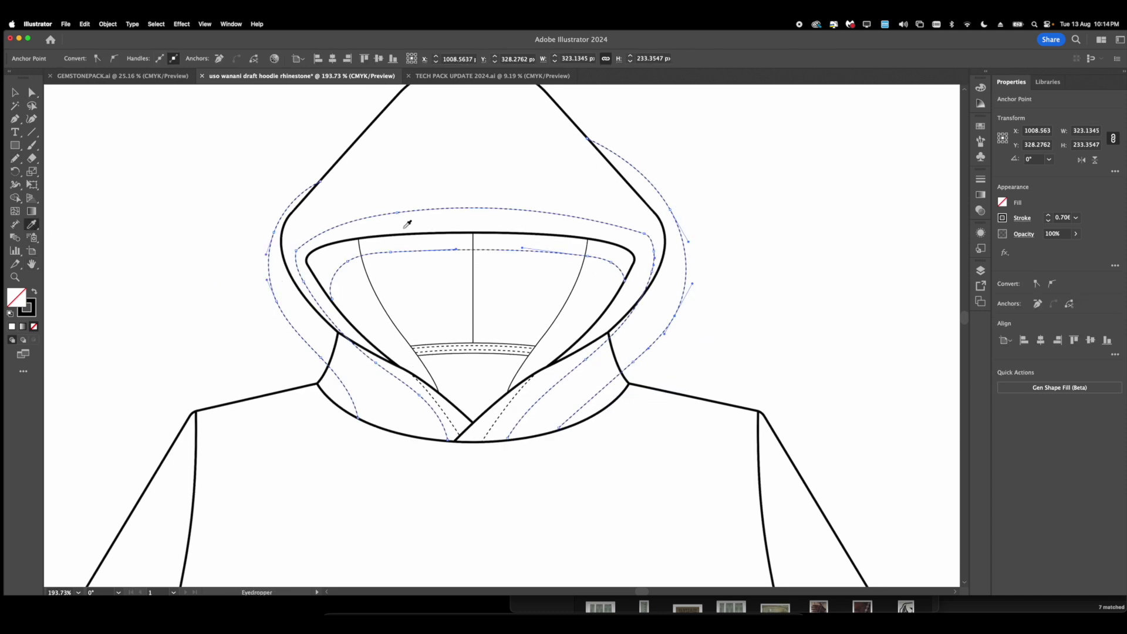
scroll(404, 228, "up", 3)
left_click(403, 231)
scroll(394, 253, "down", 3)
scroll(399, 282, "right", 1)
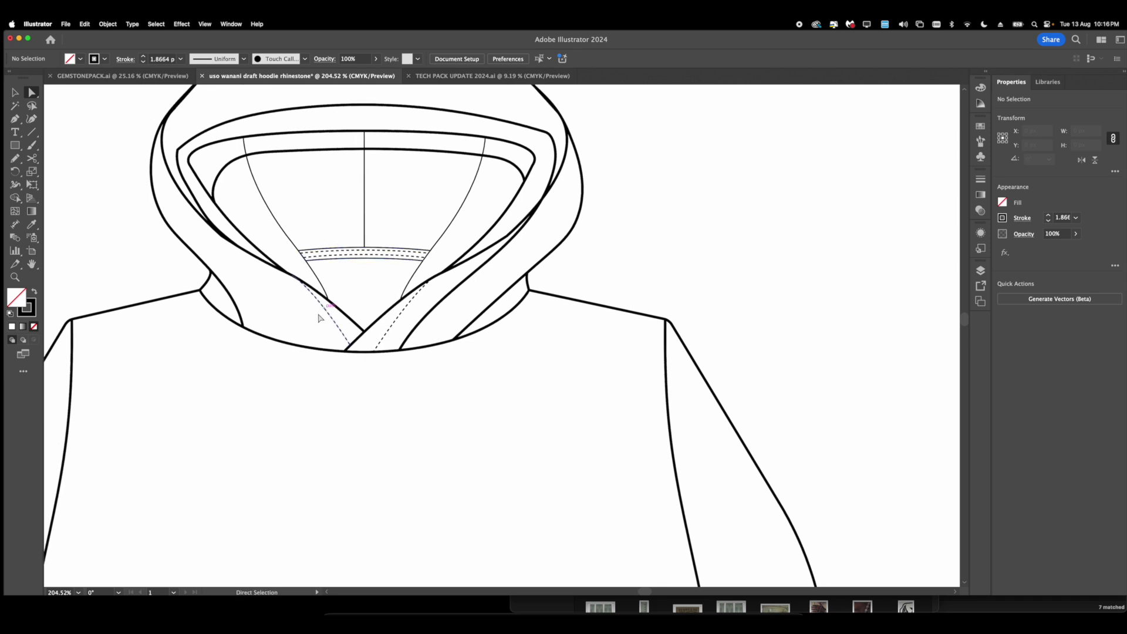
scroll(319, 318, "down", 1)
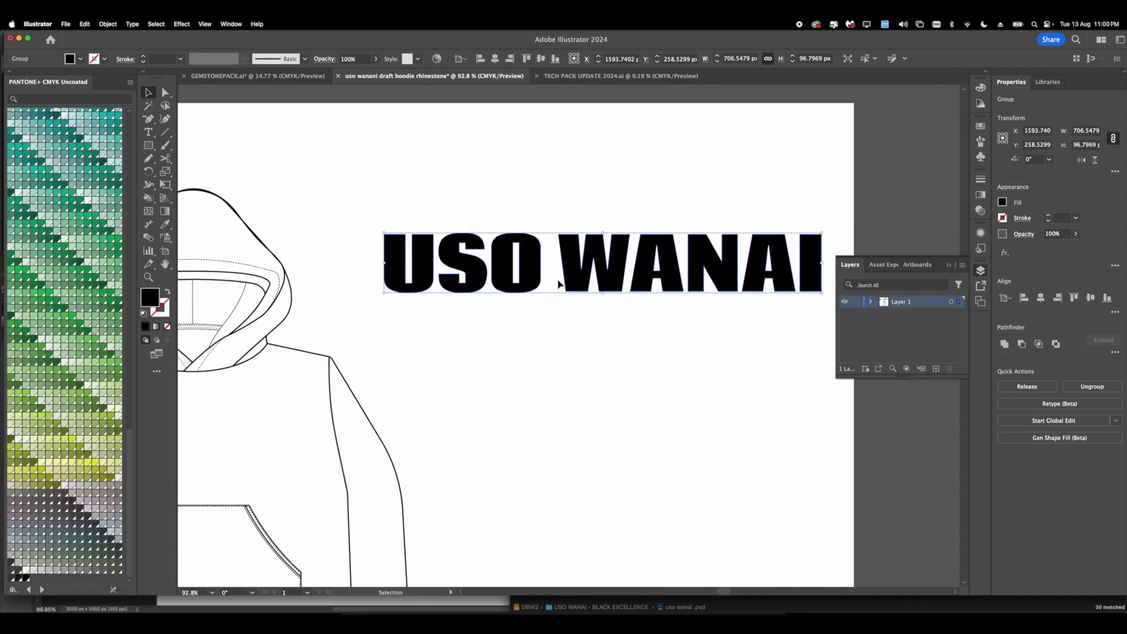
Step: Ungroup the outlined USO WANAI lettering beside the hoodie
right_click(525, 257)
left_click(534, 380)
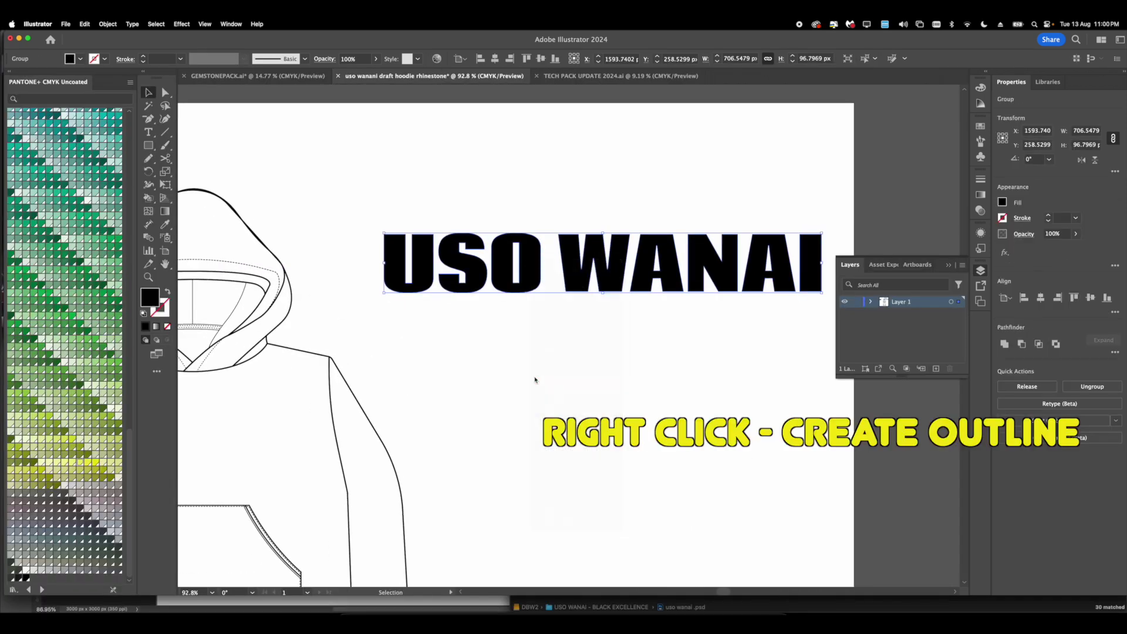
left_click(534, 380)
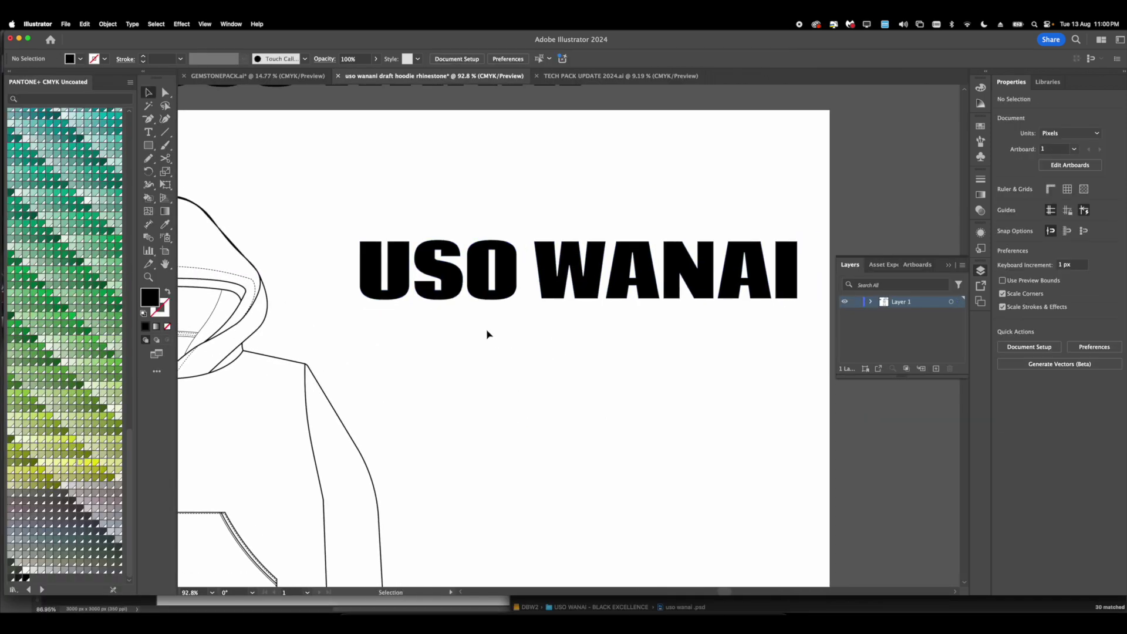
Step: Move the word USO above WANAI and enlarge it to about the same width as WANAI
left_click_drag(455, 285, 675, 211)
left_click_drag(675, 211, 646, 241)
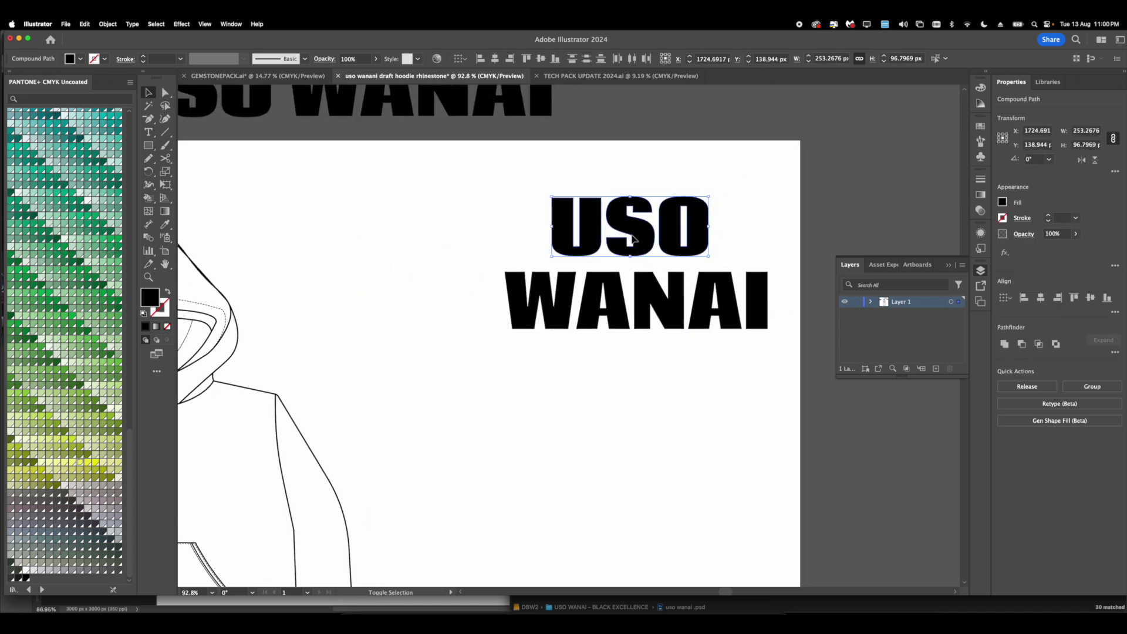
left_click_drag(630, 197, 638, 219)
left_click(675, 348)
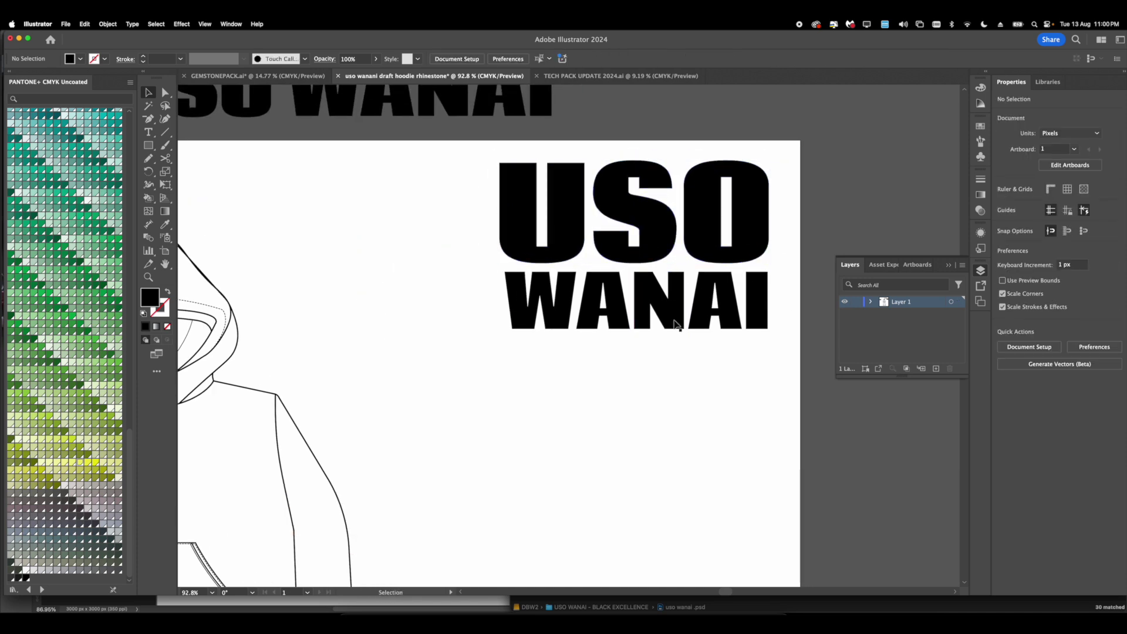
Step: Slightly enlarge the stacked USO WANAI lettering and place one copy beside the hoodie and one outside the artboard's upper right corner
left_click(506, 285)
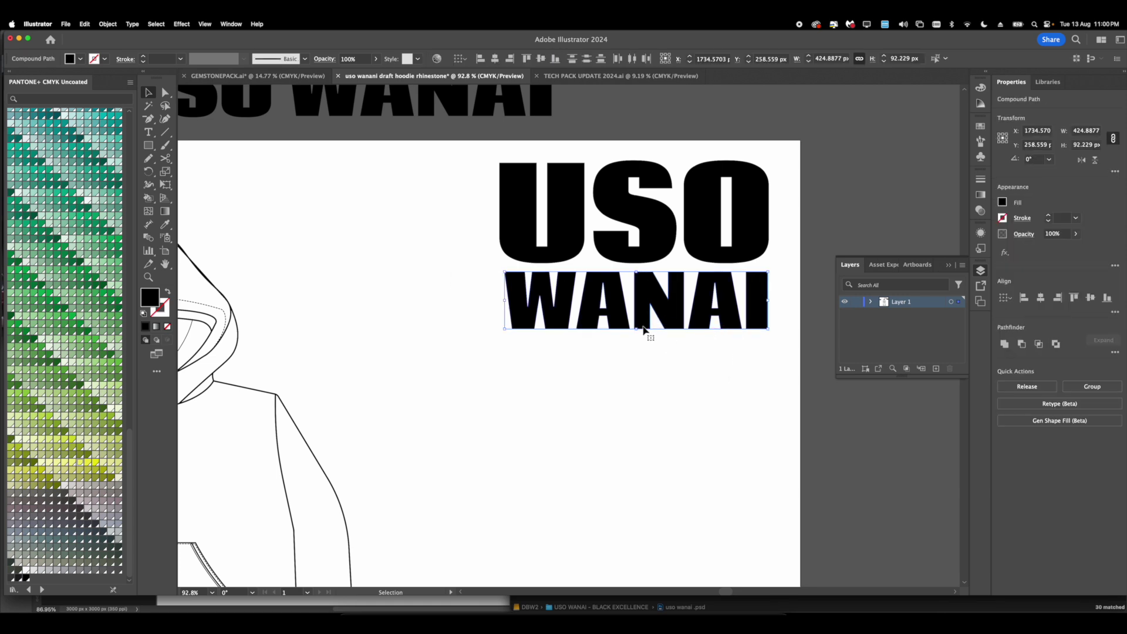
left_click_drag(715, 351, 634, 243)
left_click_drag(634, 333, 613, 381)
scroll(625, 308, "down", 5)
Step: Select the stacked words USO and WANAI beside the hoodie and group them
left_click(694, 348)
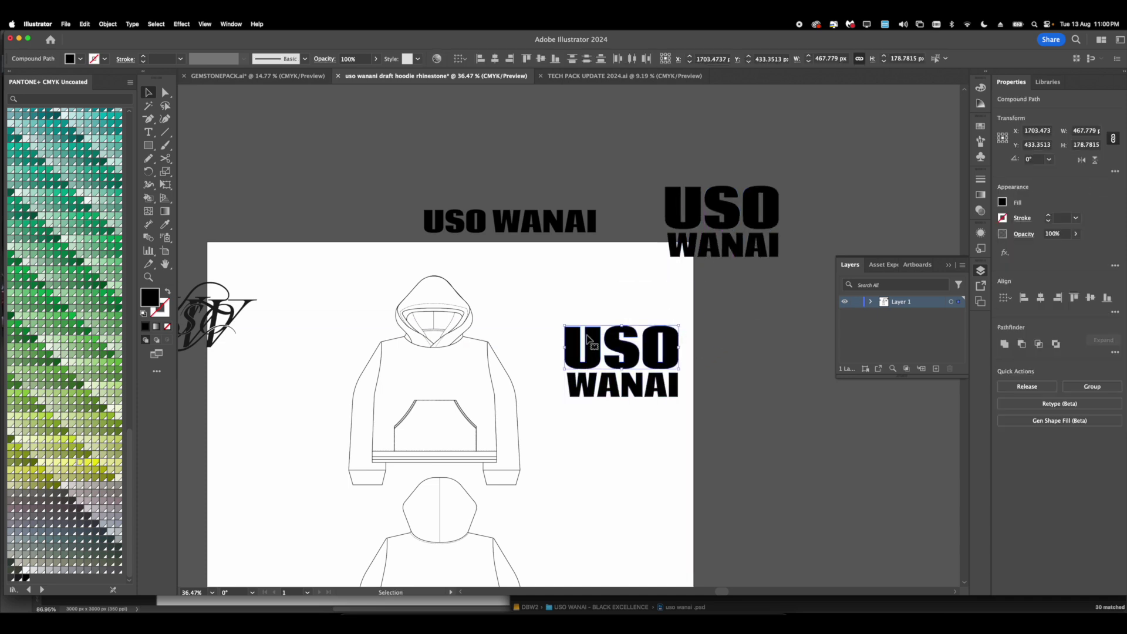
left_click(666, 384)
key("super+g")
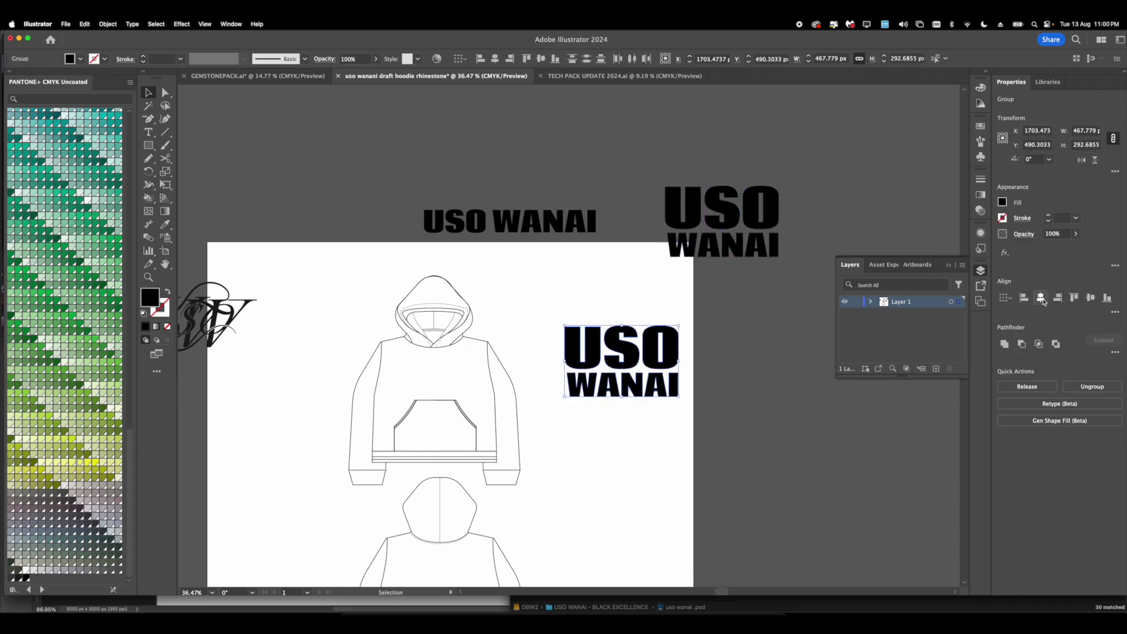
double_click(629, 358)
scroll(629, 357, "up", 3)
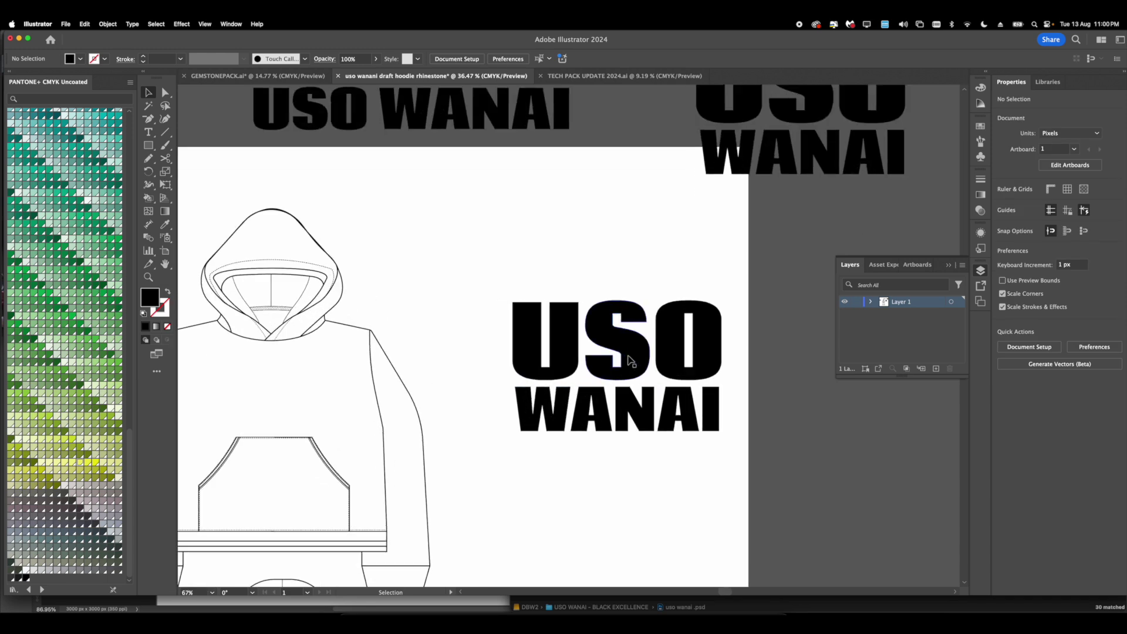
Step: Reduce the height of the word USO inside the grouped lettering beside the hoodie, keeping its width and its base just above WANAI
left_click(622, 322)
left_click(581, 290)
left_click_drag(523, 282, 736, 325)
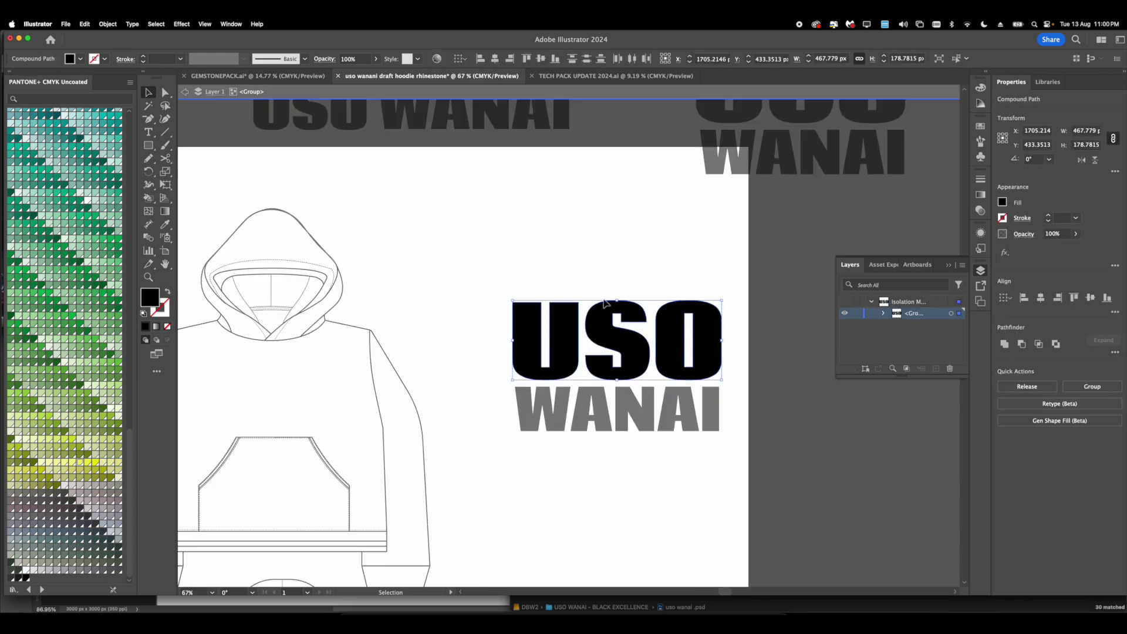
left_click_drag(607, 303, 644, 326)
left_click(644, 314)
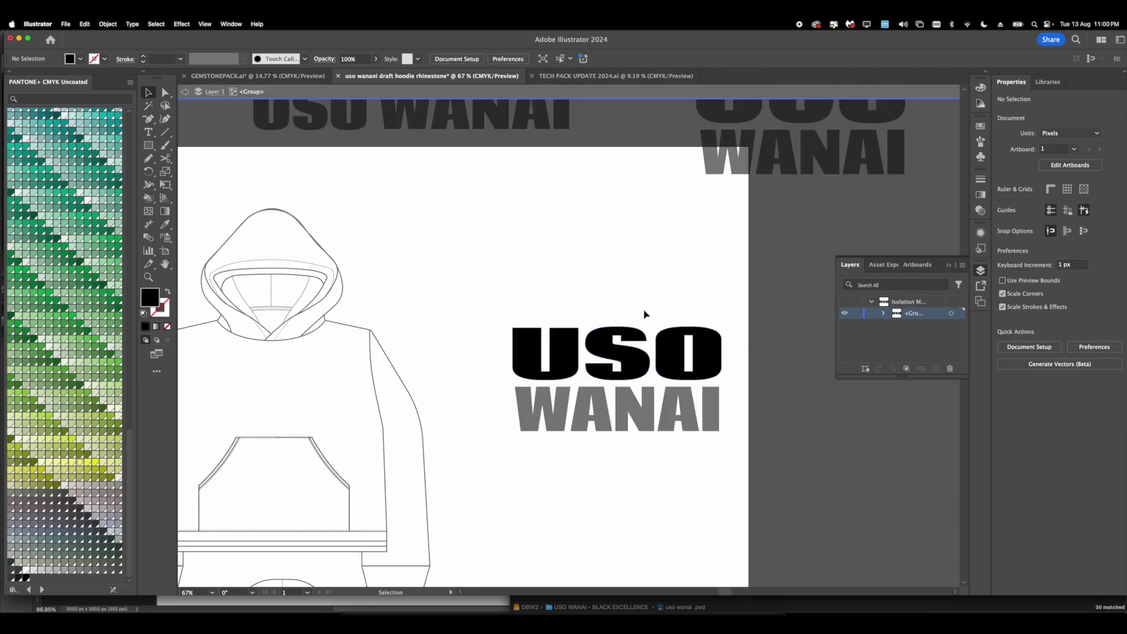
left_click(185, 92)
scroll(642, 319, "down", 4)
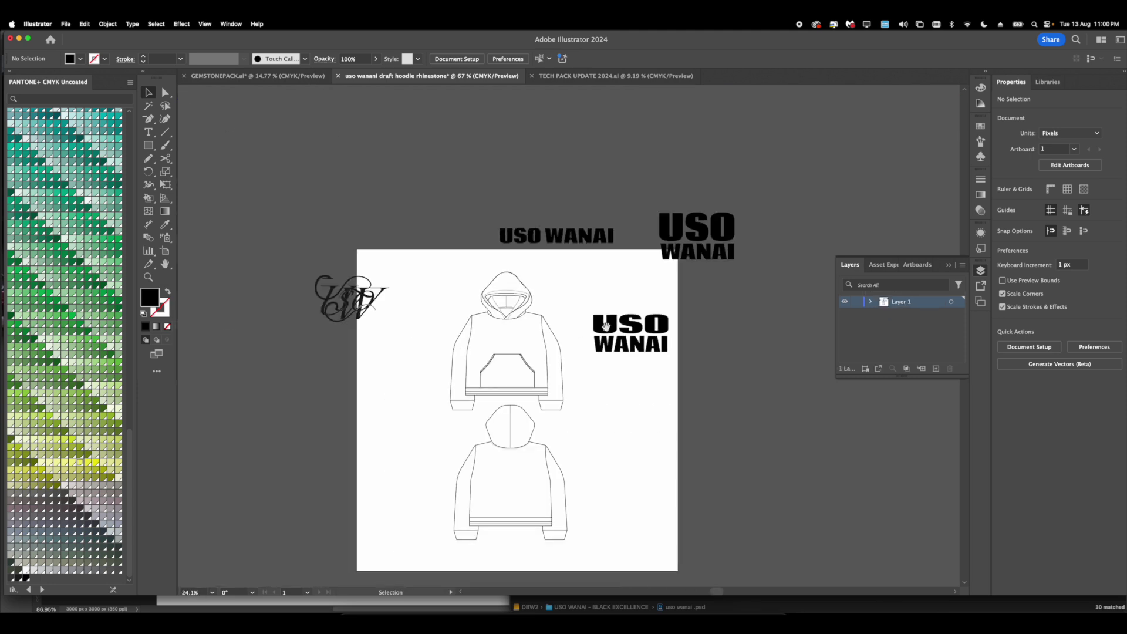
Step: Place the stacked USO WANAI lettering on the front hoodie's chest between the neckline and the pocket
scroll(591, 284, "up", 2)
scroll(591, 284, "up", 1)
left_click_drag(704, 332, 457, 327)
scroll(490, 345, "up", 5)
scroll(494, 318, "up", 1)
scroll(494, 318, "up", 4)
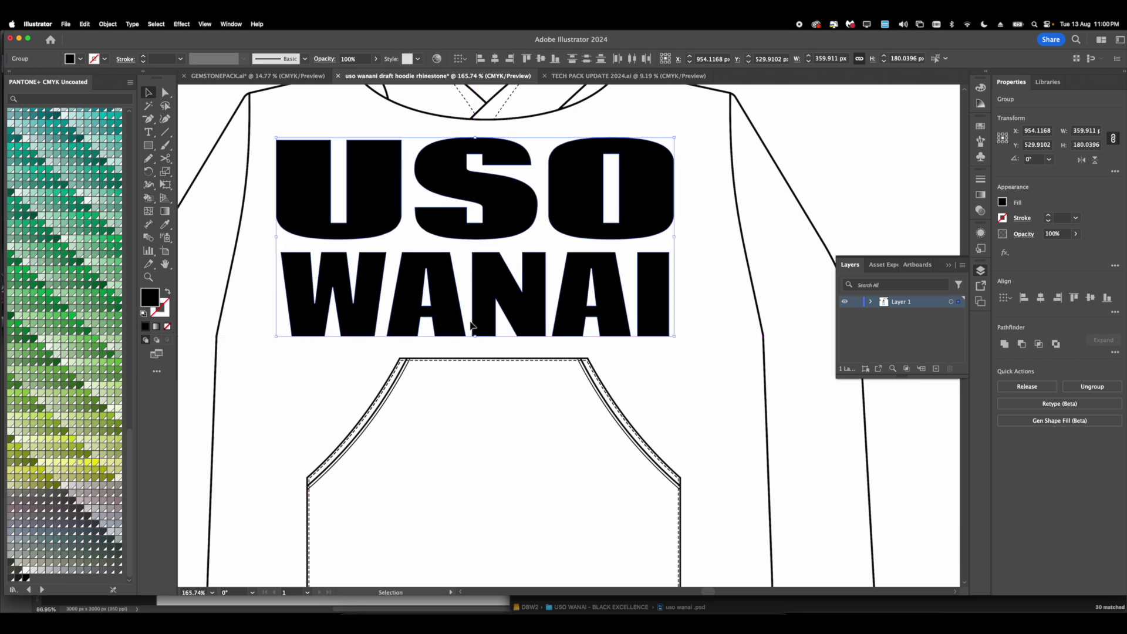
scroll(472, 322, "down", 5)
left_click(662, 307)
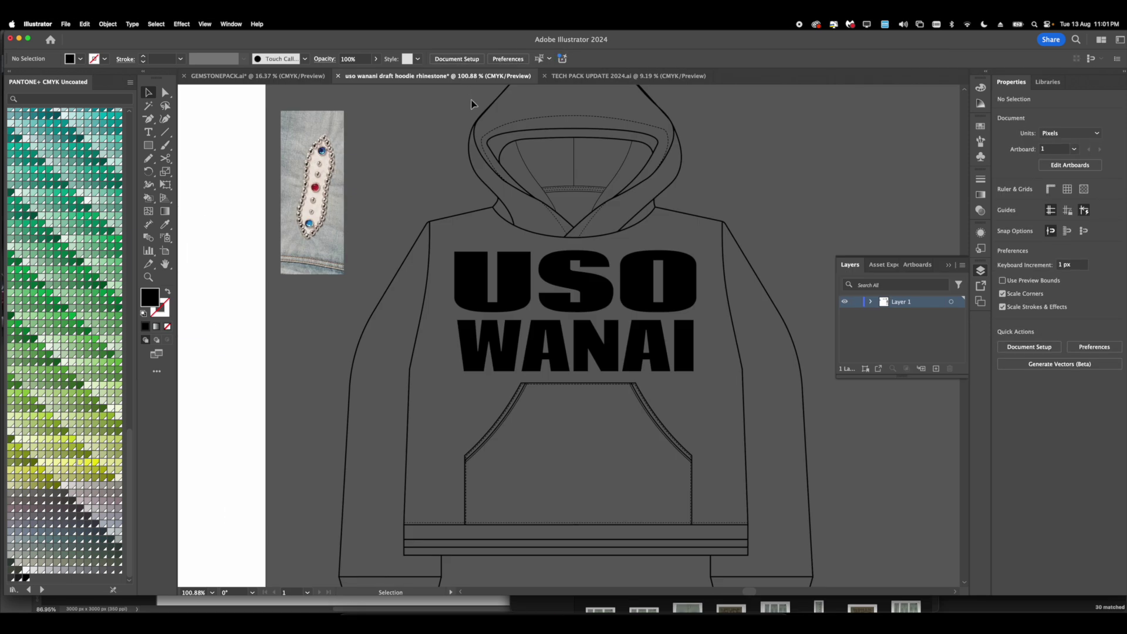
Step: Paste the grey gemstone onto the dark hoodie mockup, scale it down and place two copies on the arms of the U
key("super+v")
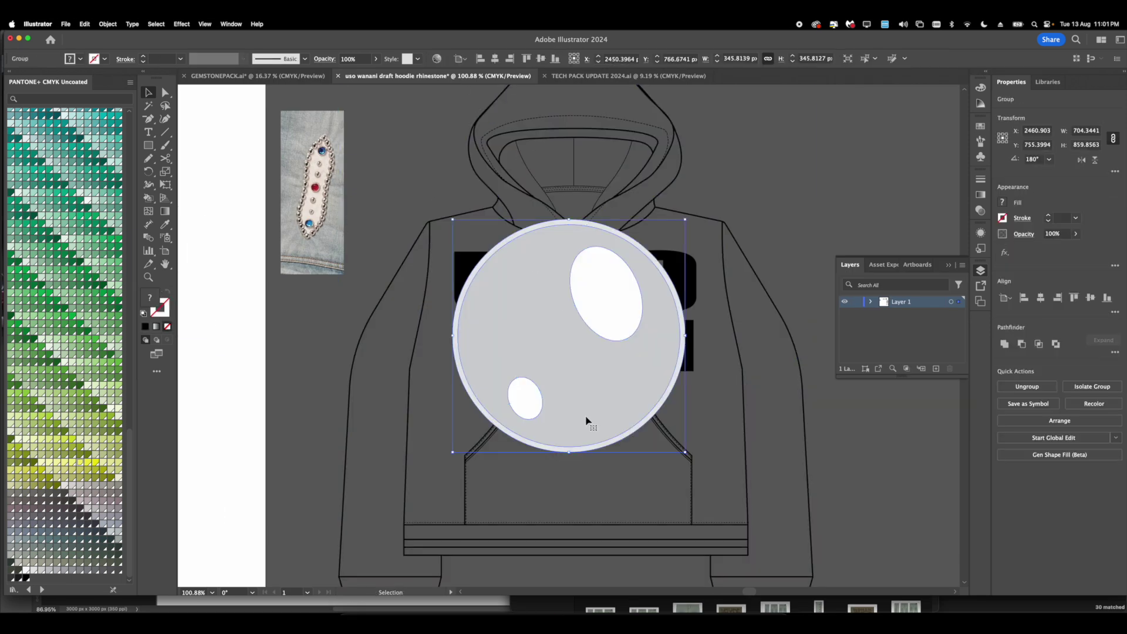
left_click_drag(567, 455, 463, 329)
scroll(469, 286, "up", 2)
scroll(471, 263, "up", 2)
scroll(463, 330, "down", 2)
key("super+z")
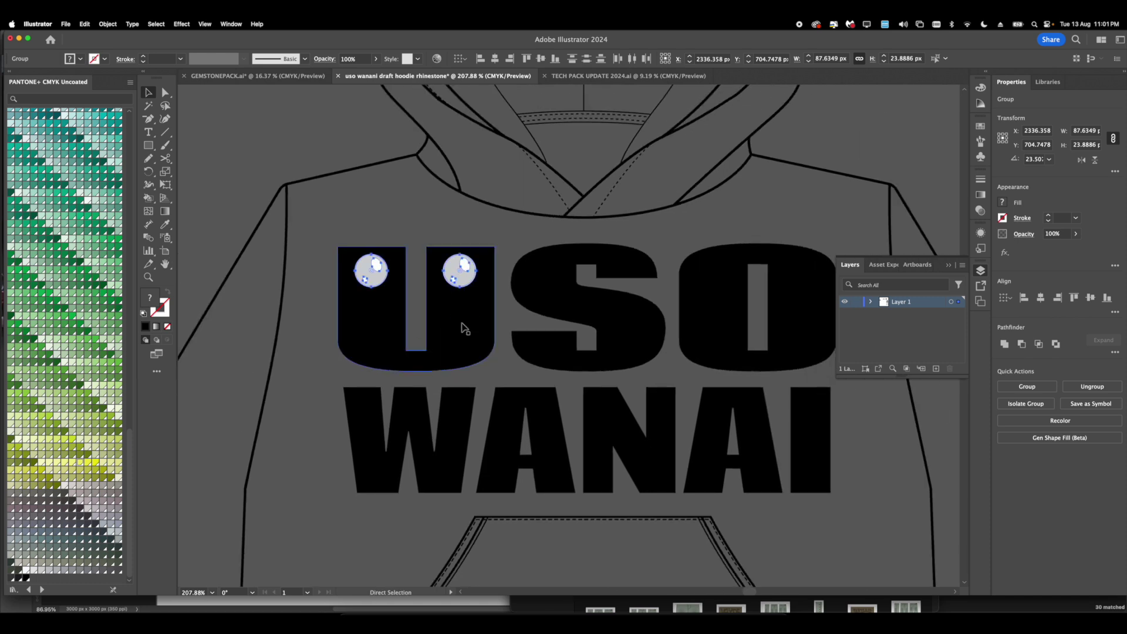
Step: Shrink the two gems to about 16 px and position one near the top of each arm of the U
left_click_drag(414, 287, 367, 268)
left_click(415, 288)
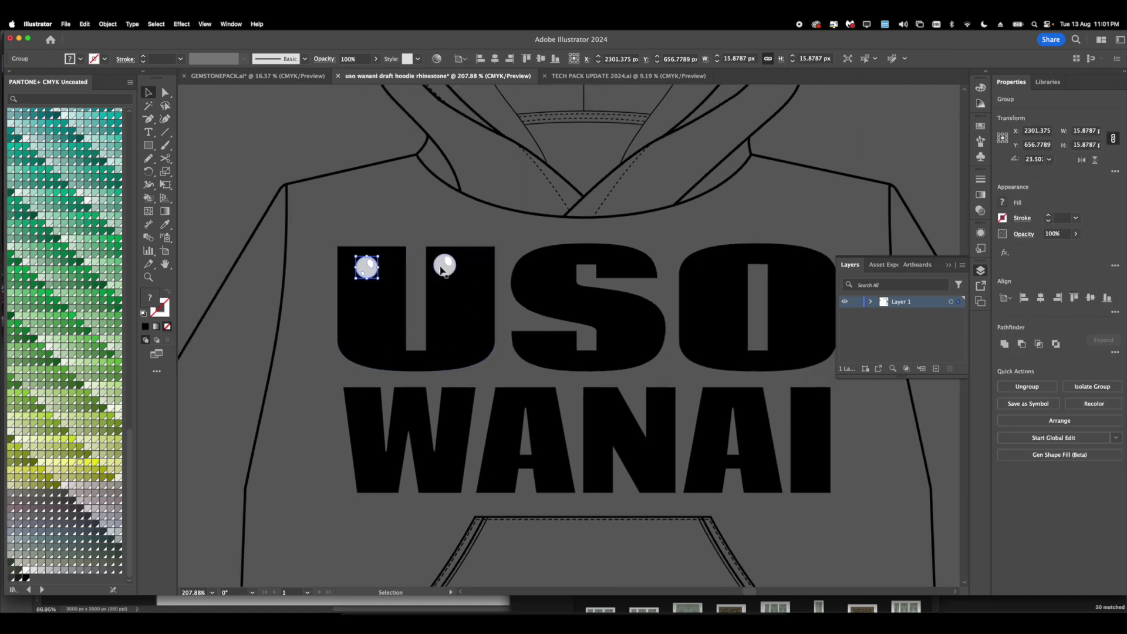
left_click_drag(444, 265, 463, 270)
left_click(366, 267)
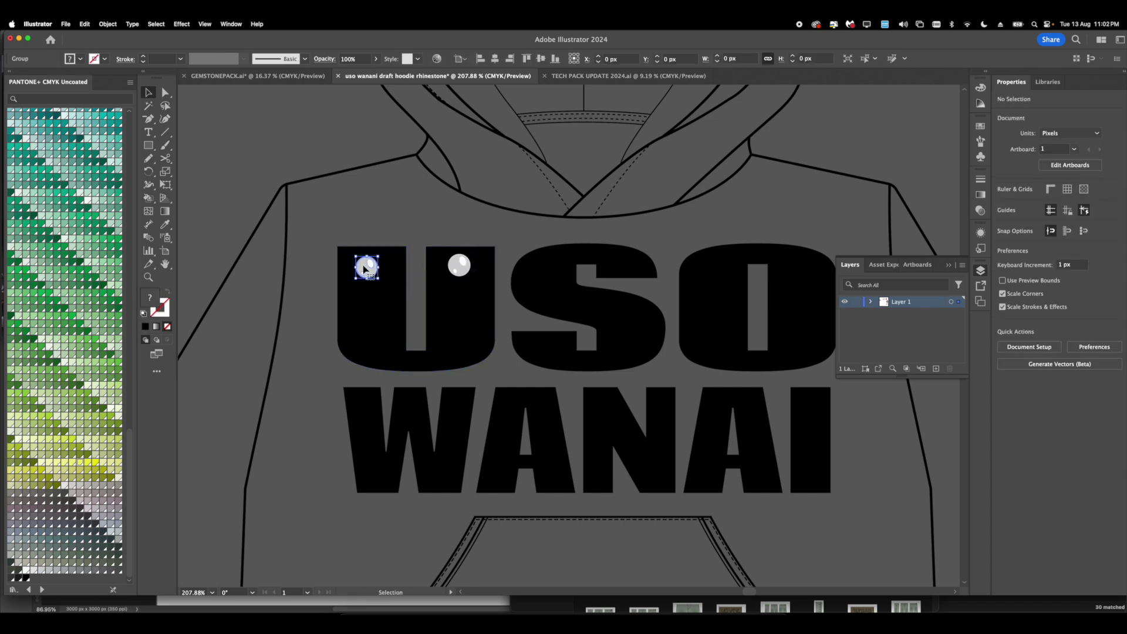
left_click(461, 270, "shift")
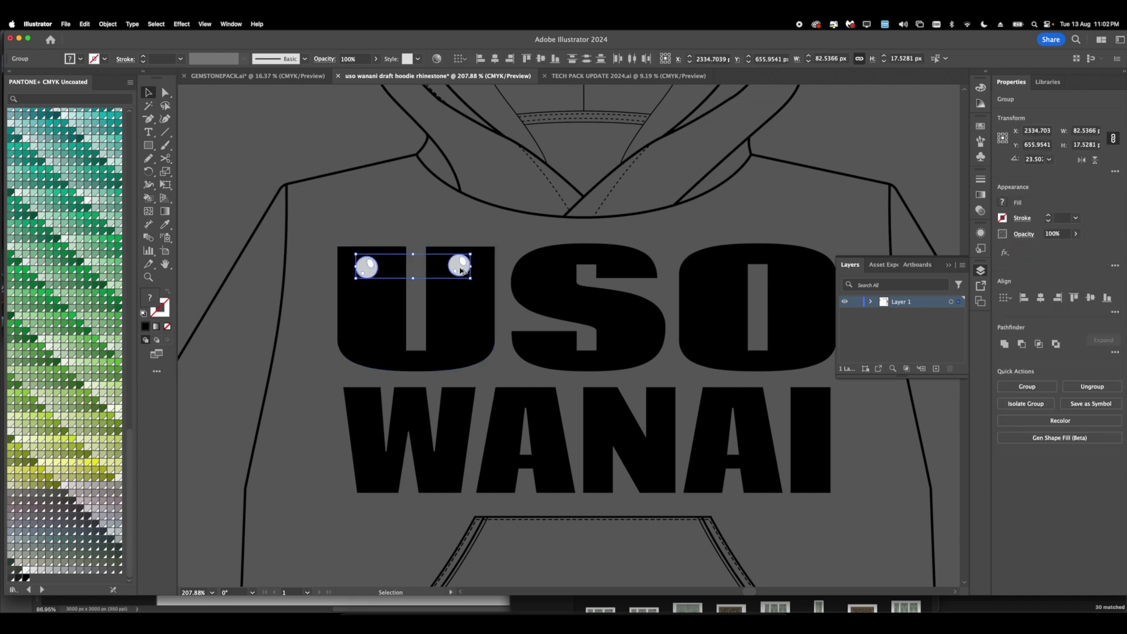
left_click(482, 222)
scroll(361, 262, "up", 5)
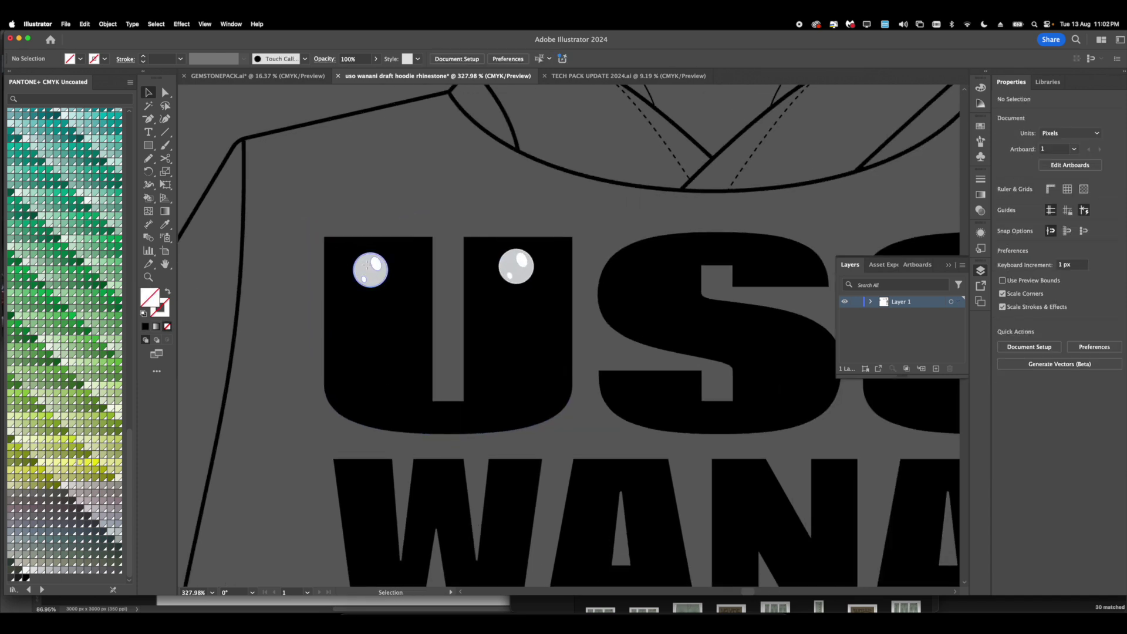
left_click_drag(366, 263, 372, 269)
left_click_drag(518, 267, 519, 274)
left_click(374, 270, "shift")
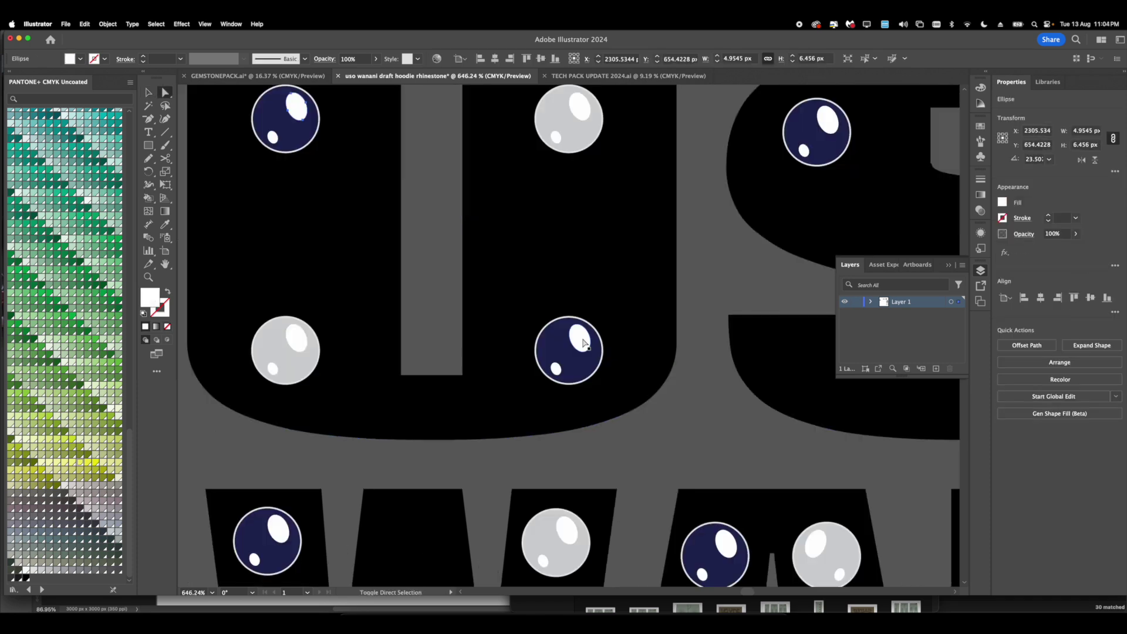
Step: Use Direct Selection to select the white highlights of the navy gems on the U and the W
left_click(558, 376)
left_click(556, 372, "shift")
scroll(557, 374, "down", 5)
scroll(528, 381, "down", 2)
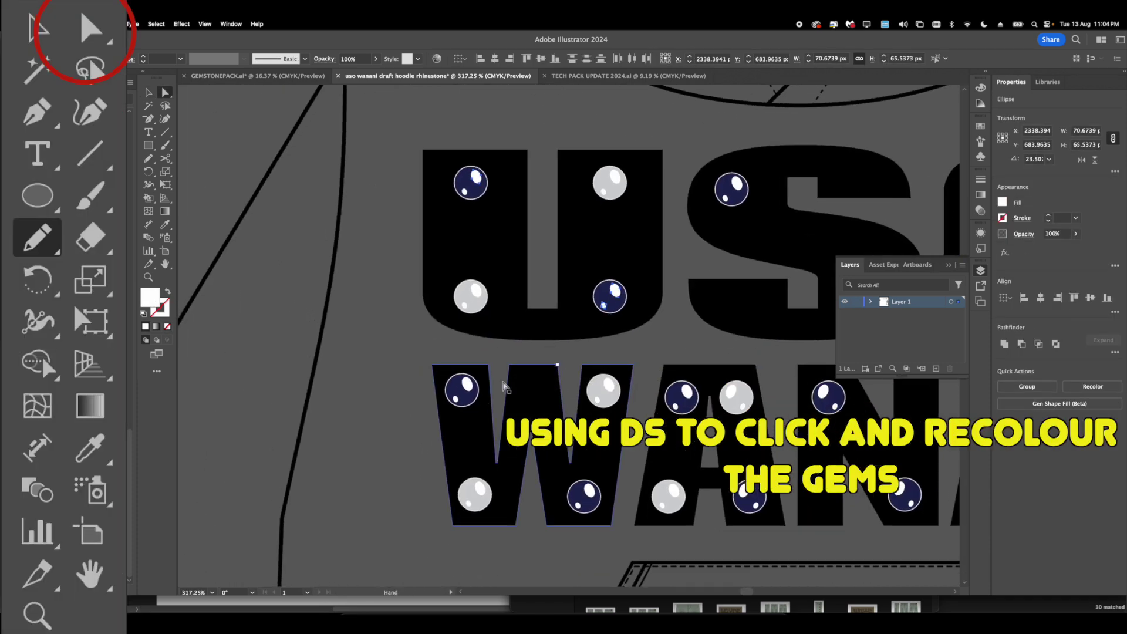
scroll(479, 389, "up", 5)
left_click(432, 408)
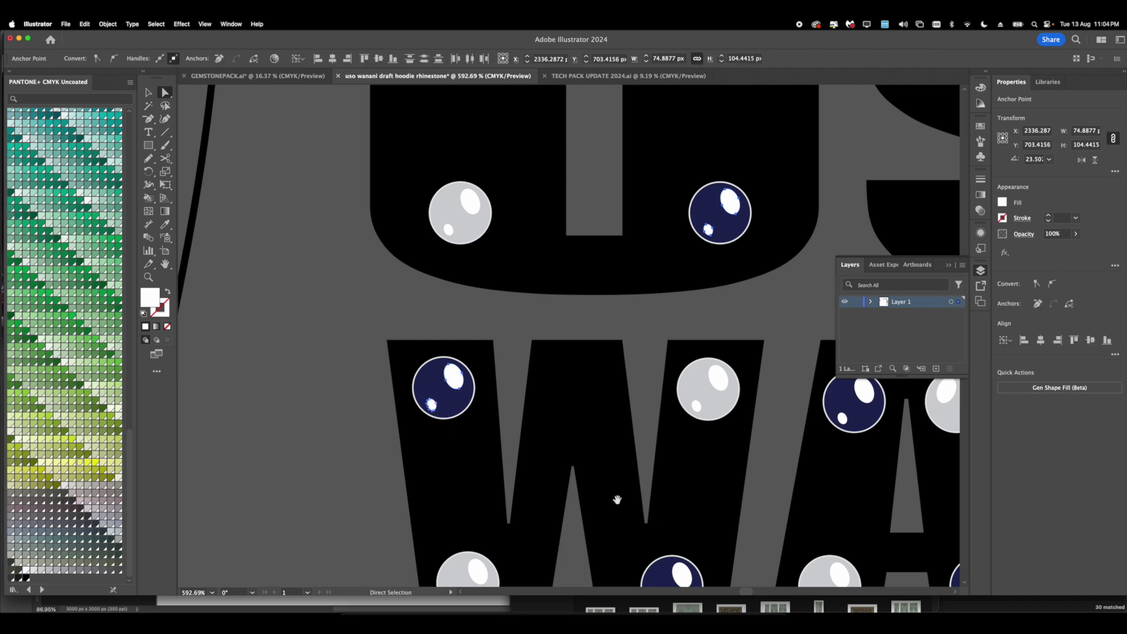
scroll(616, 501, "down", 5)
scroll(591, 459, "down", 5)
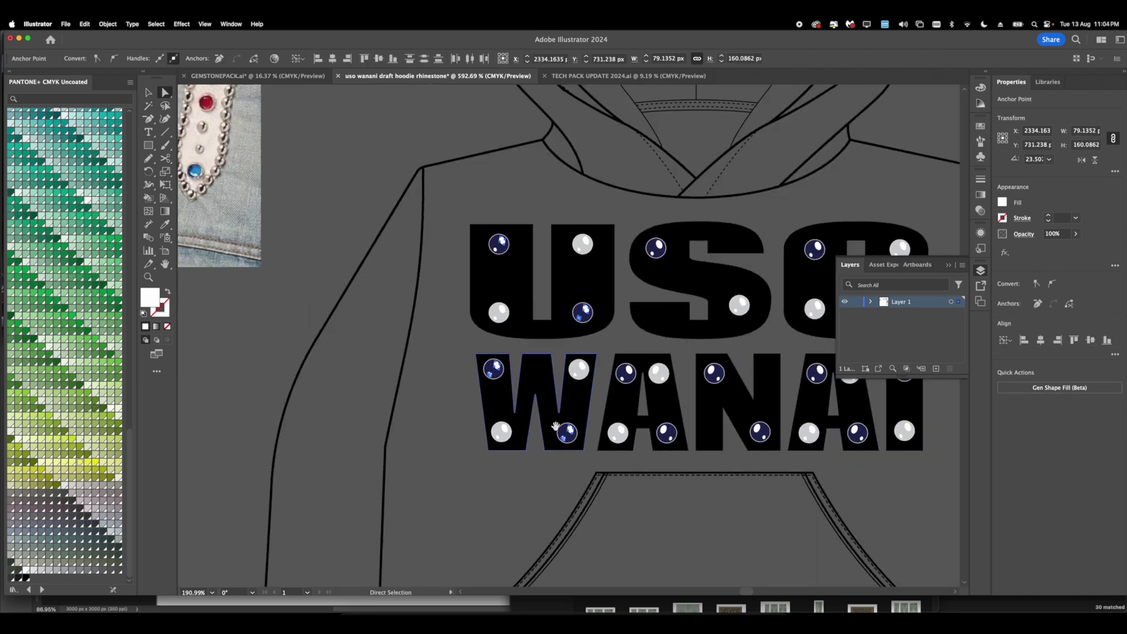
Step: Add the white highlights of the navy gem on the S to the selection
scroll(503, 327, "up", 4)
scroll(510, 314, "up", 3)
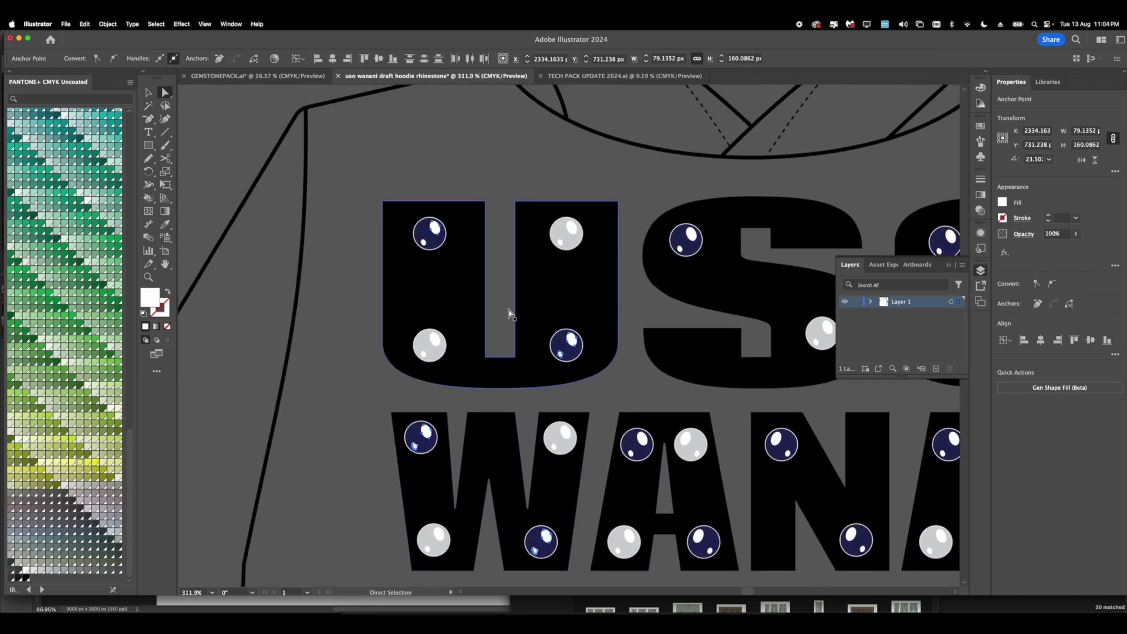
scroll(504, 264, "right", 5)
scroll(505, 264, "up", 1)
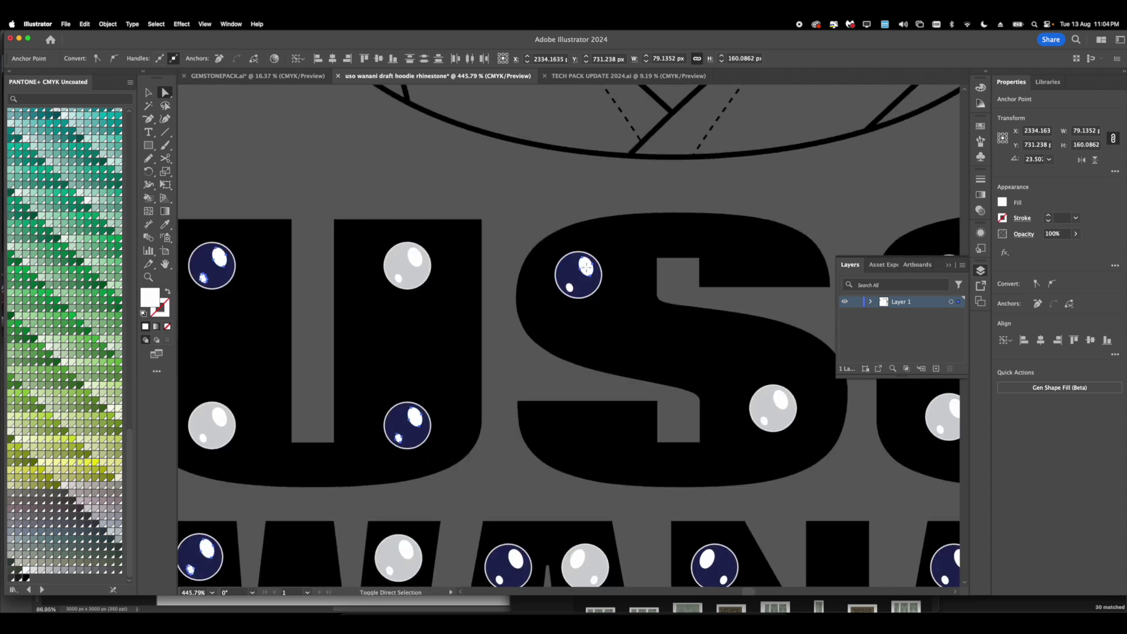
scroll(646, 327, "down", 3)
scroll(604, 322, "up", 4)
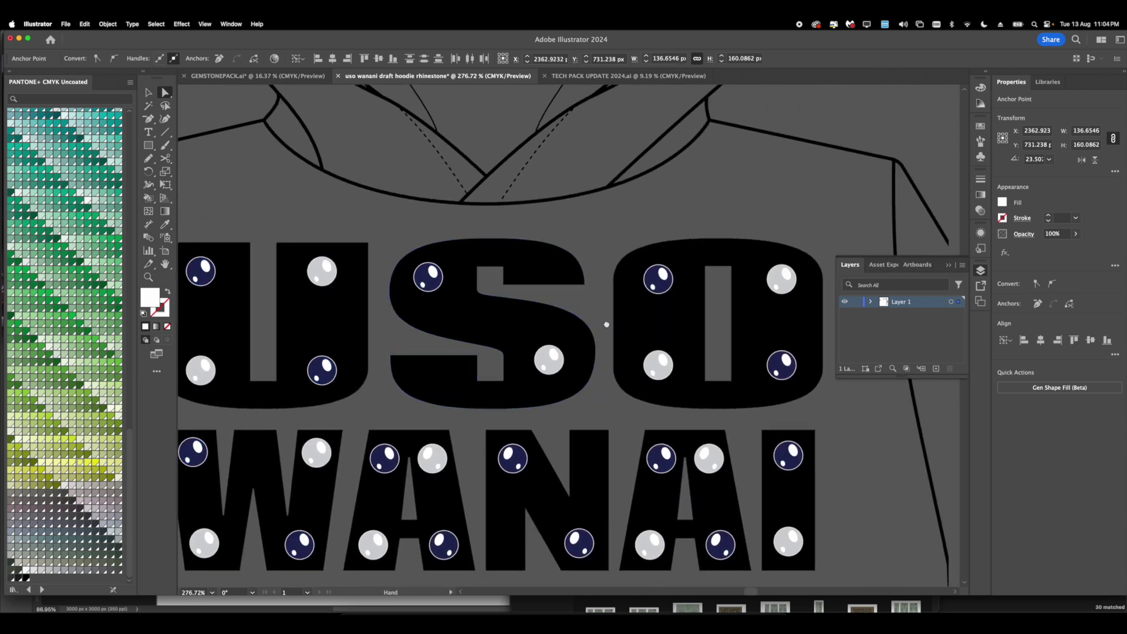
Step: Add the white highlights of the navy gems on the O to the selection
scroll(590, 283, "up", 2)
scroll(616, 282, "down", 2)
scroll(616, 281, "right", 4)
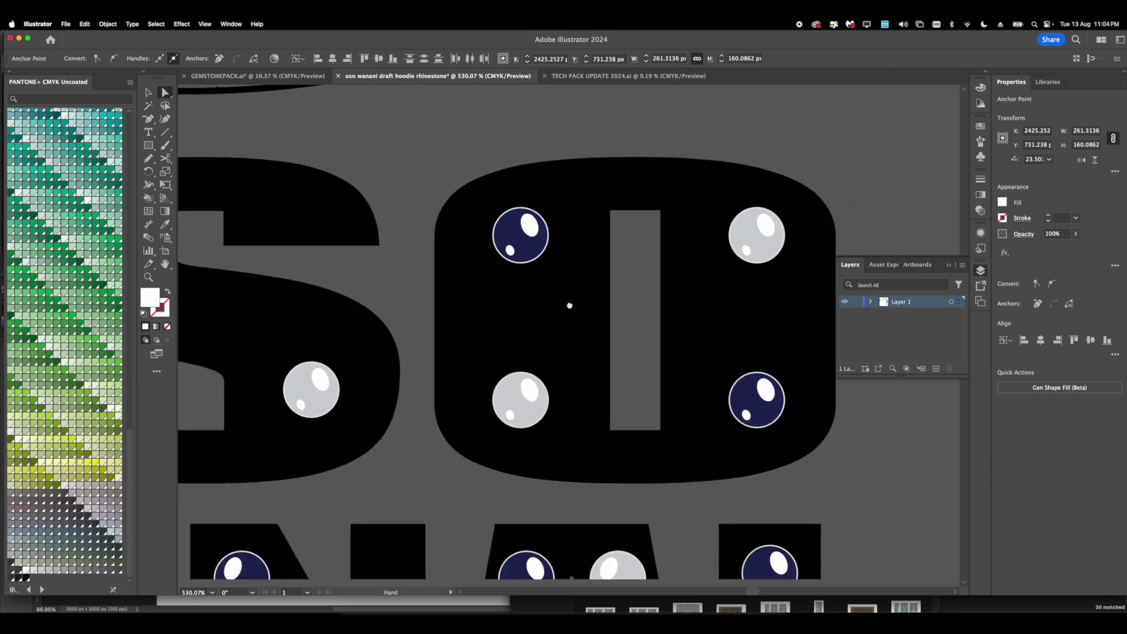
scroll(722, 395, "up", 3)
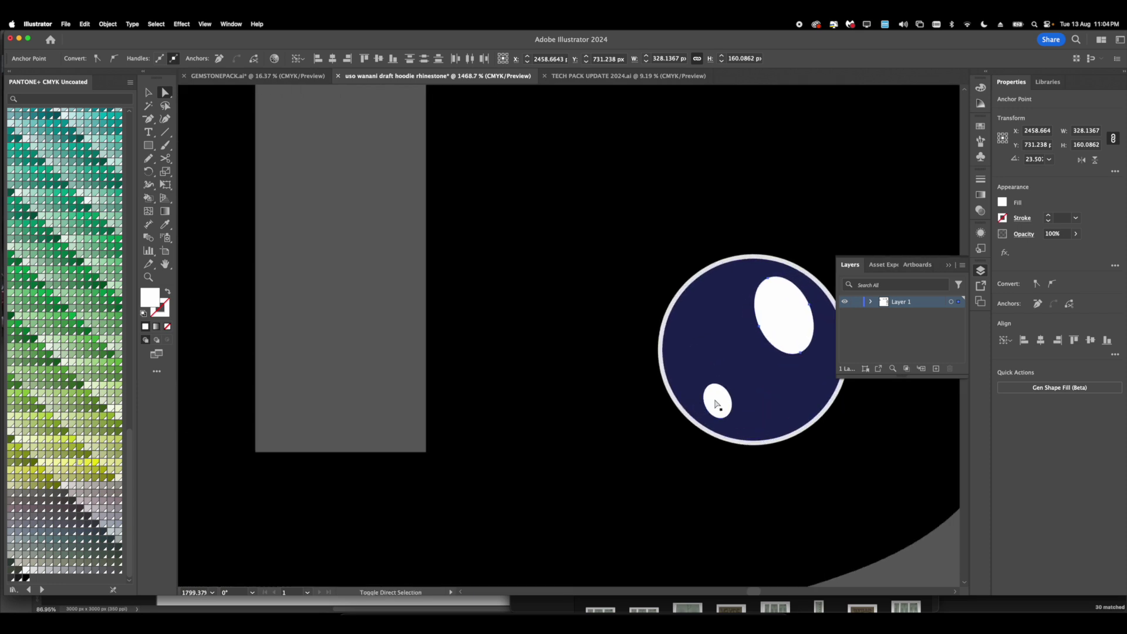
scroll(721, 394, "down", 6)
Step: Add the white highlights of the navy gems on the first A of WANAI to the selection
scroll(509, 351, "left", 4)
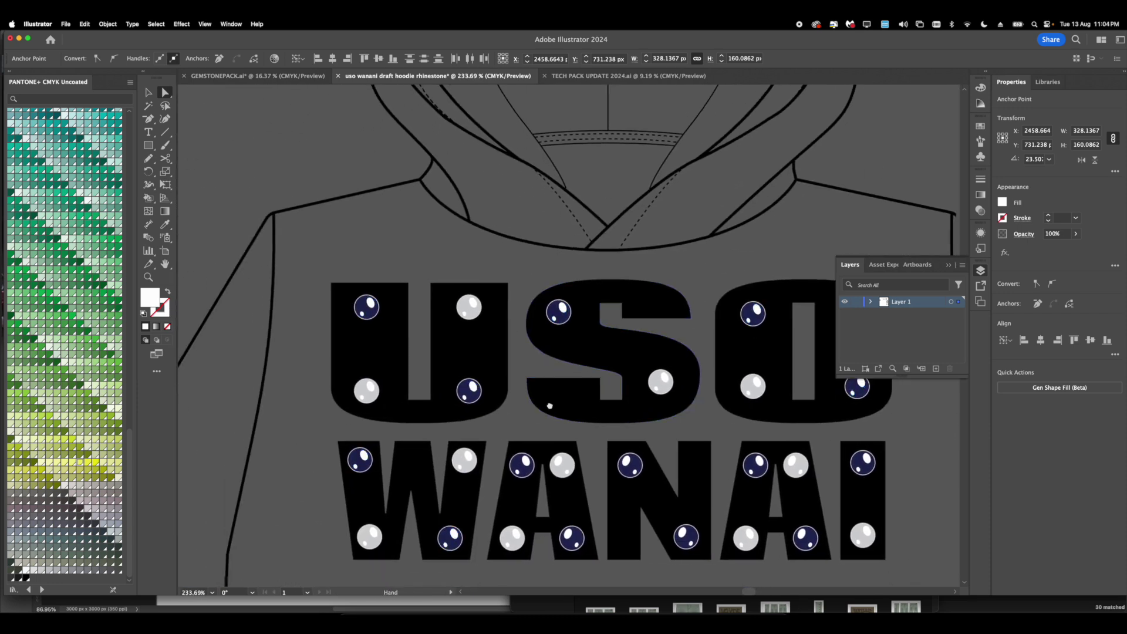
scroll(493, 388, "up", 5)
scroll(504, 379, "up", 3)
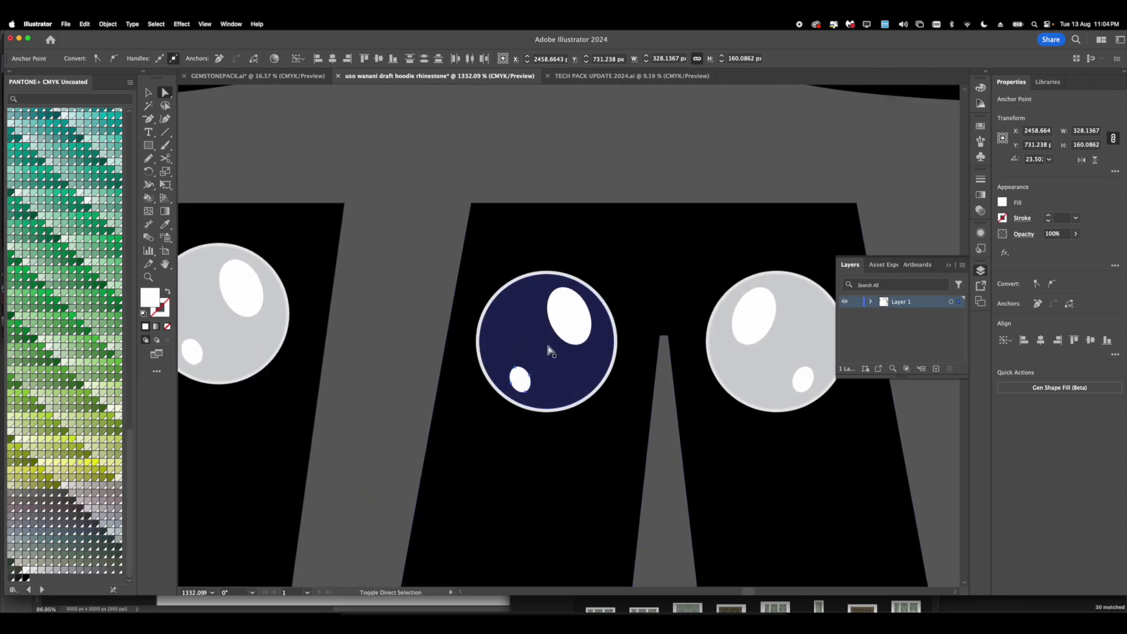
scroll(503, 337, "down", 5)
scroll(528, 384, "up", 4)
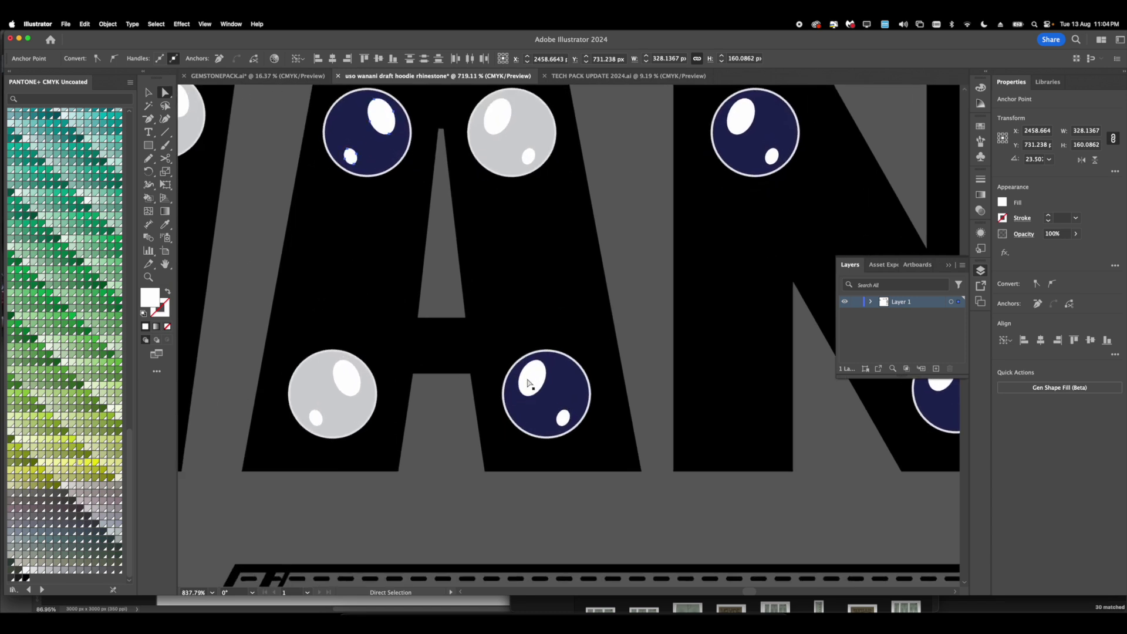
Step: Add the white highlights of both navy gems on the N to the selection
scroll(568, 421, "down", 5)
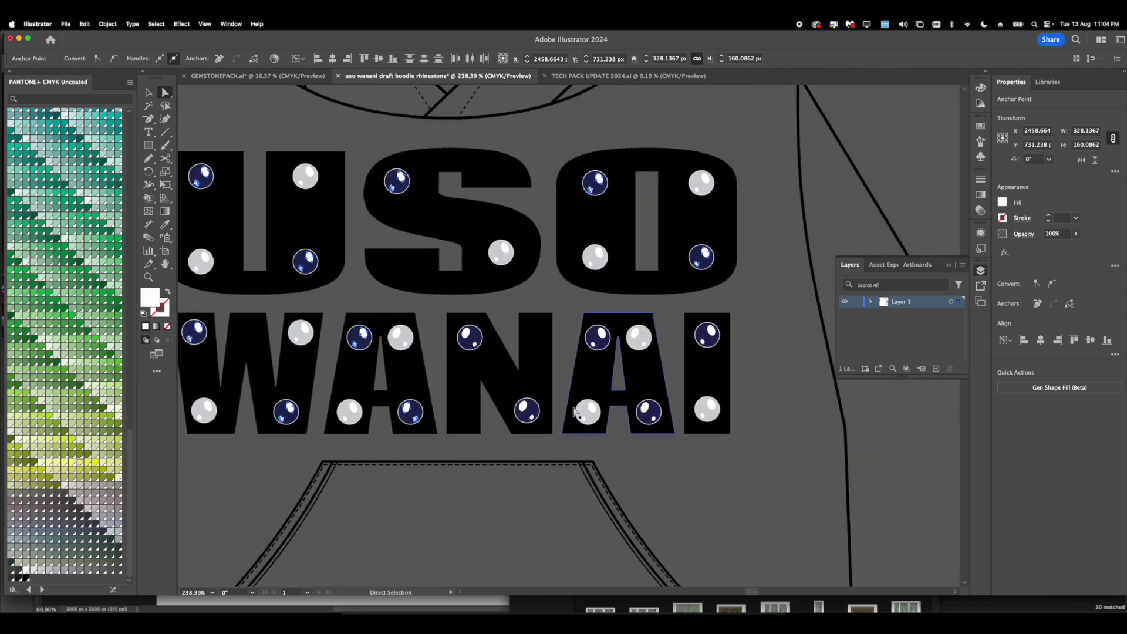
scroll(528, 413, "up", 4)
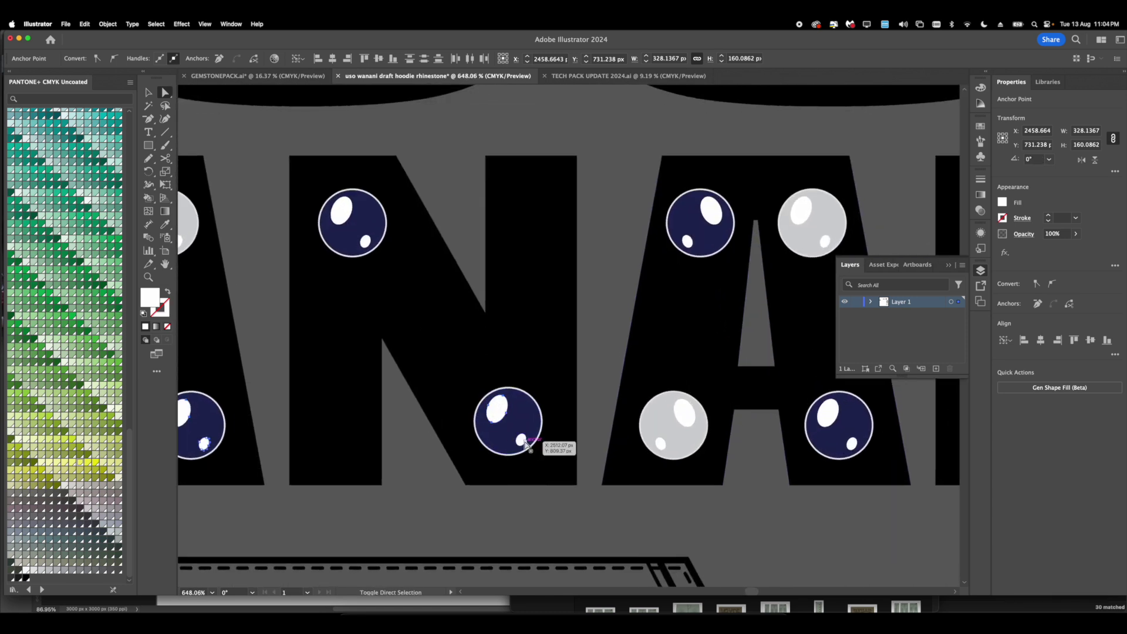
left_click(524, 441, "shift")
left_click_drag(437, 346, 458, 369)
left_click(360, 234, "shift")
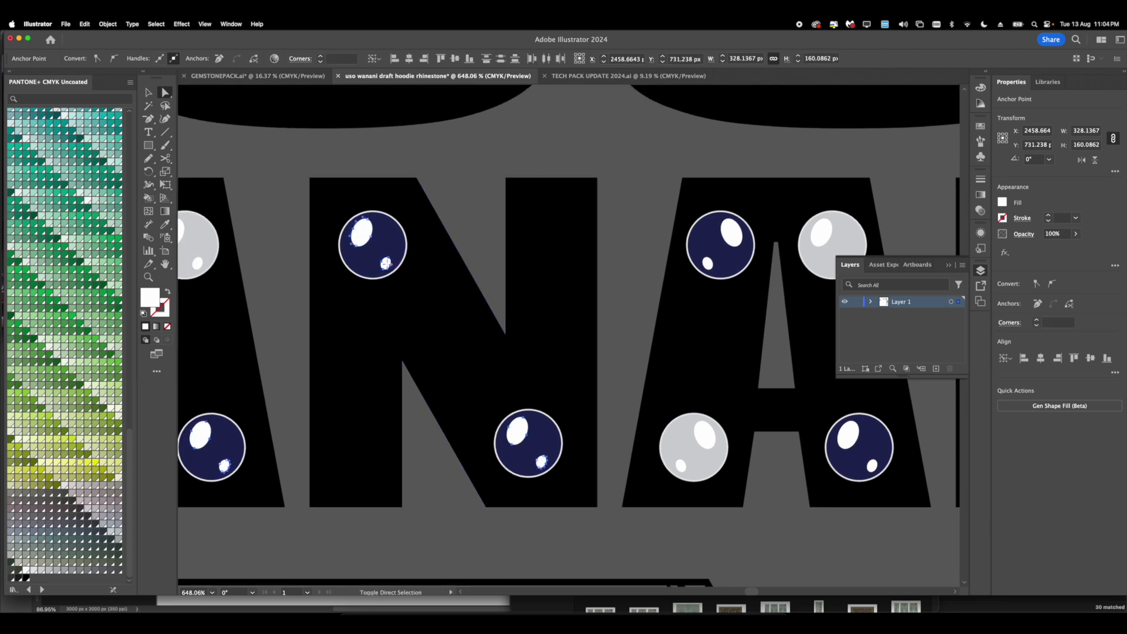
Step: Add the white highlights of the navy gems on the second A and the I to the selection
scroll(381, 270, "down", 4)
scroll(378, 276, "up", 5)
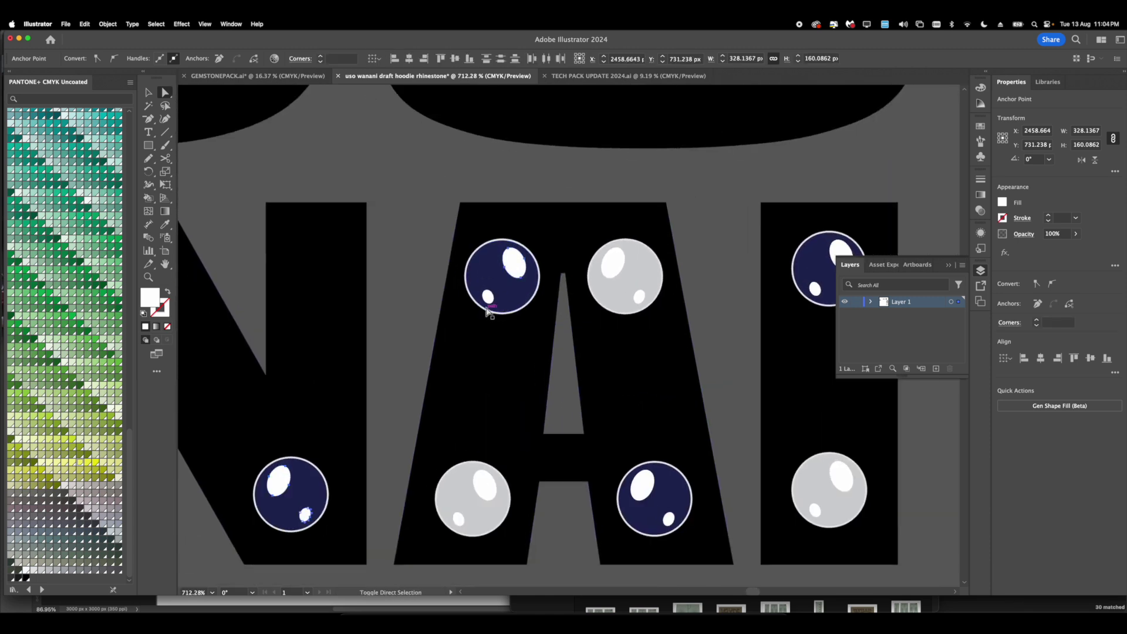
scroll(546, 405, "down", 2)
scroll(546, 405, "right", 4)
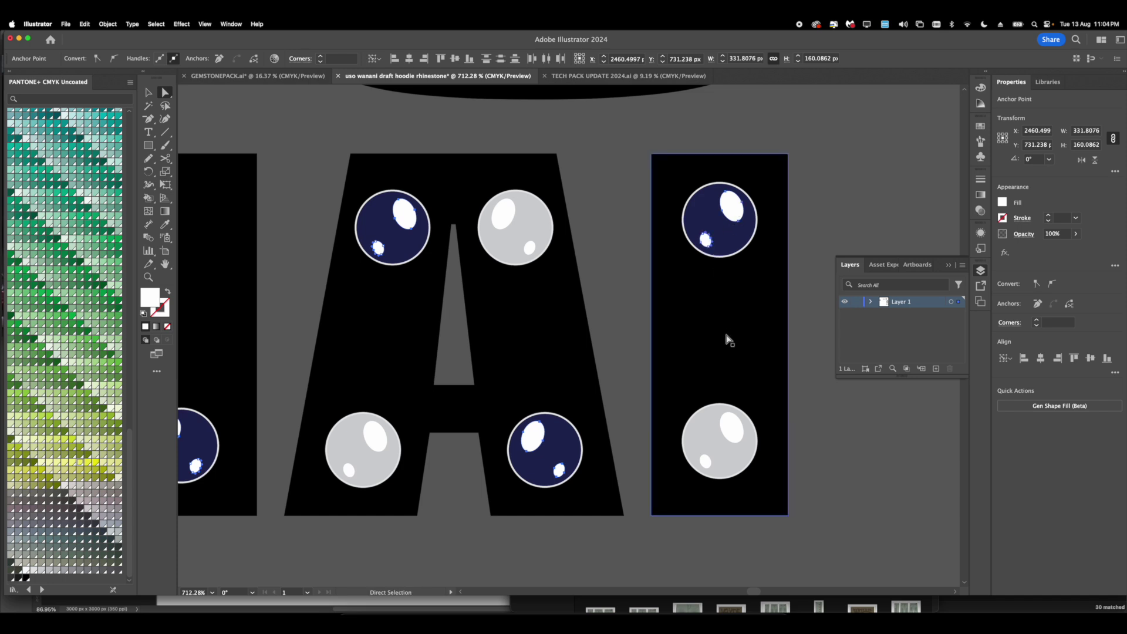
Step: Try recolouring the selected gem highlights with blues sampled from the denim rhinestone photo using the Eyedropper
scroll(727, 317, "down", 5)
scroll(708, 355, "up", 1)
scroll(546, 334, "up", 1)
scroll(546, 335, "left", 2)
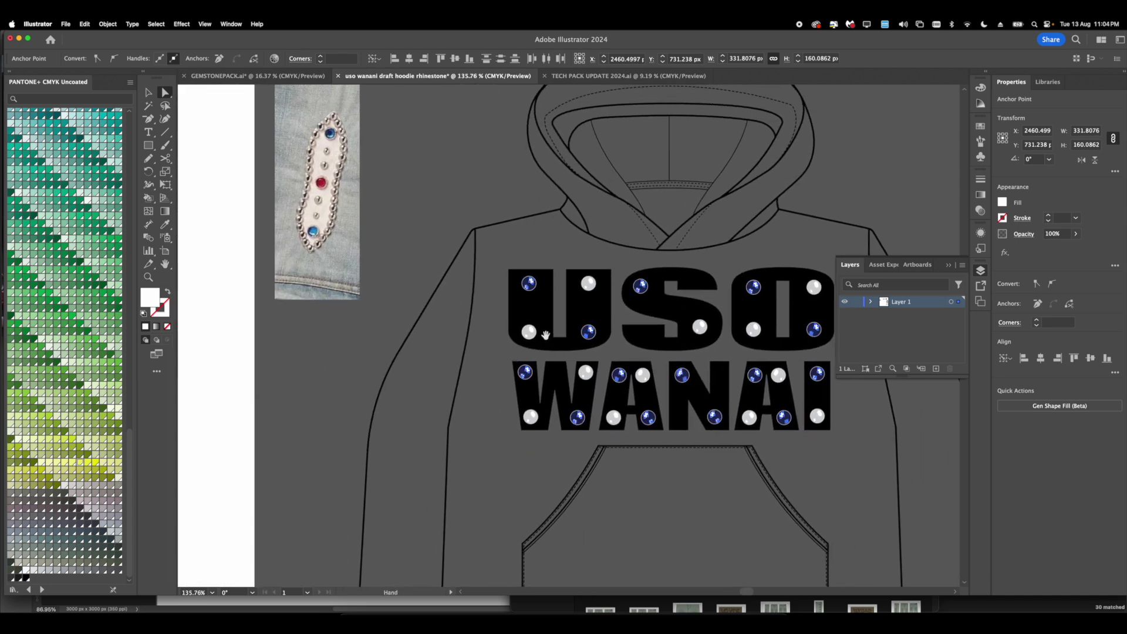
left_click(165, 224)
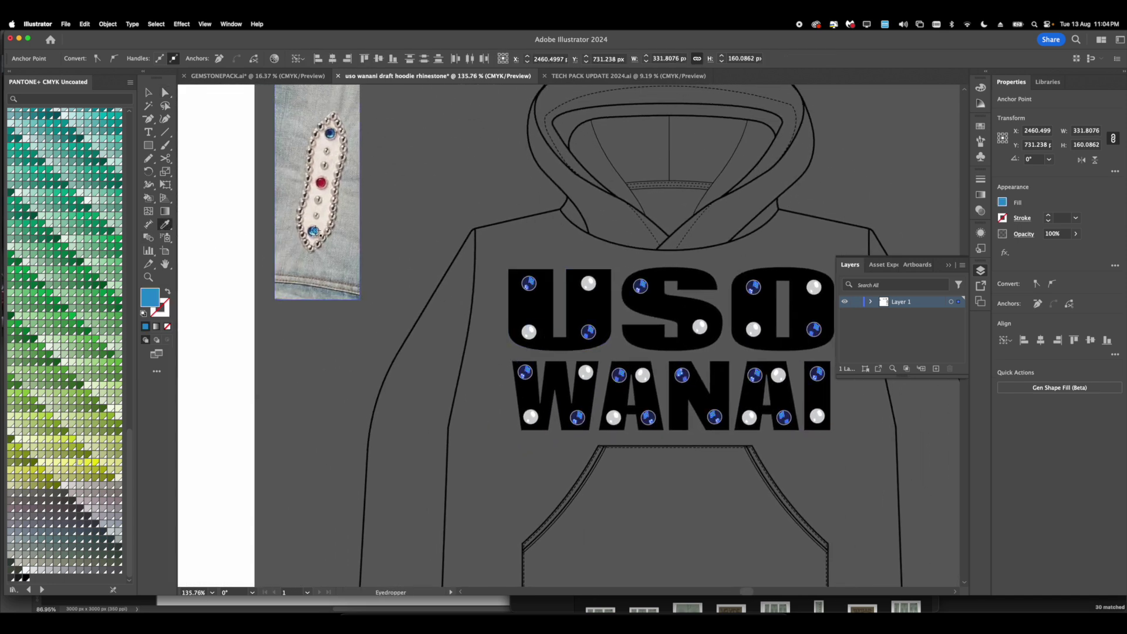
scroll(516, 304, "up", 5)
scroll(516, 304, "down", 3)
left_click_drag(303, 192, 319, 234)
Step: Fill the selected highlights with the gems' navy colour and lower the black (K) component of that fill
scroll(471, 290, "up", 5)
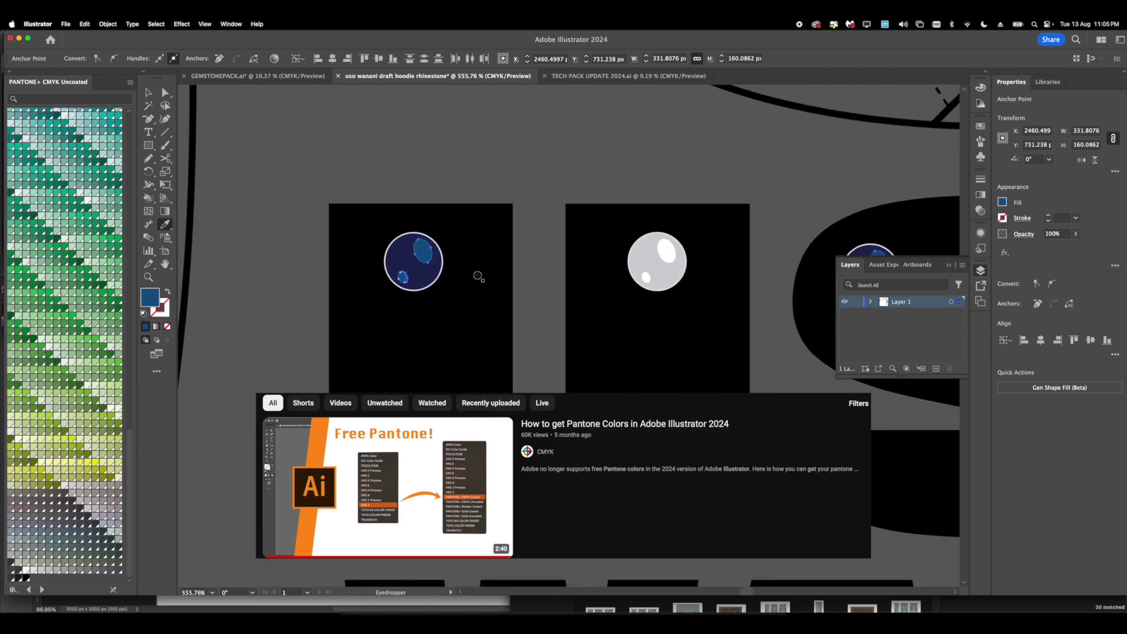
left_click(1003, 203)
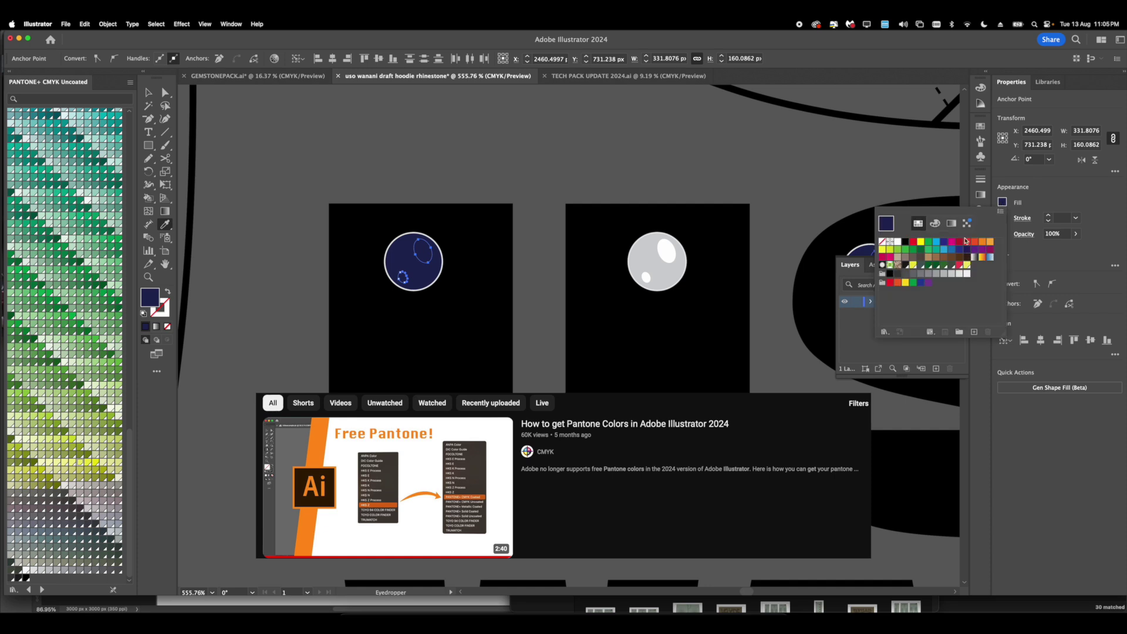
left_click(939, 227)
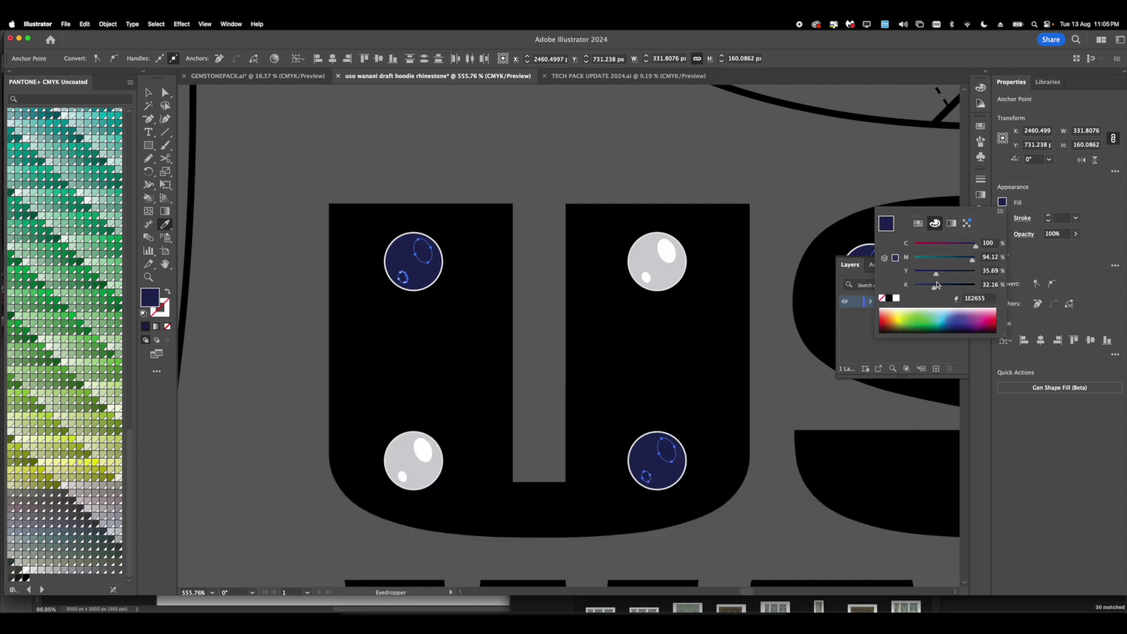
left_click_drag(933, 288, 915, 289)
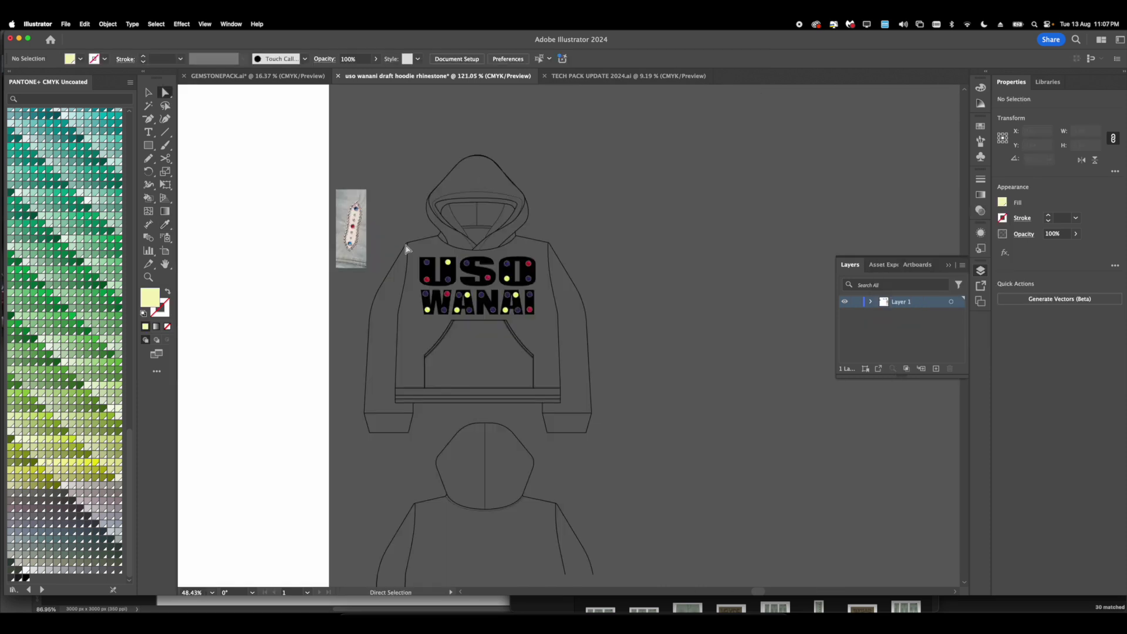
scroll(486, 329, "up", 3)
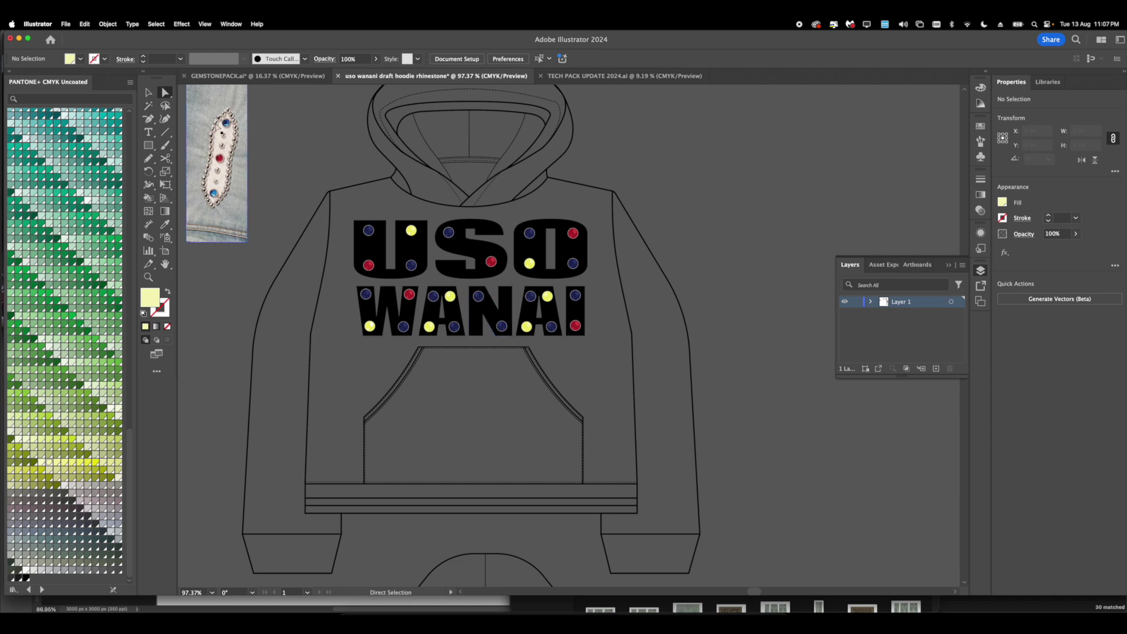
Step: Copy the grey pearl from GEMSTONEPACK.ai into the hoodie rhinestone document, shrink it to about 47 px and place it beside the hood
left_click(149, 93)
scroll(452, 282, "up", 3)
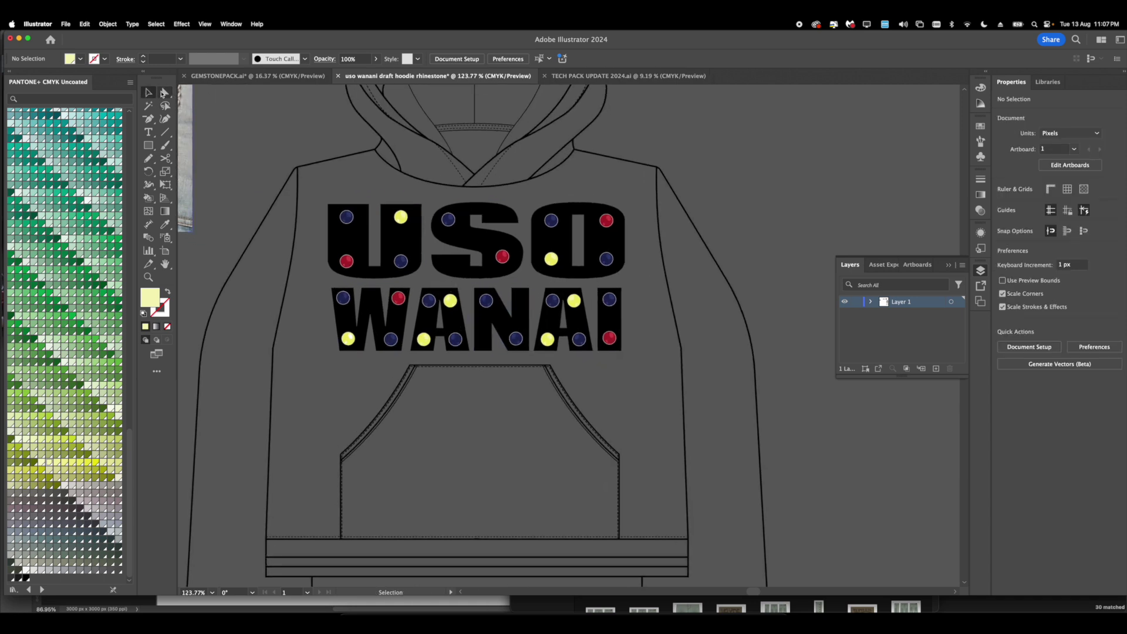
left_click(233, 77)
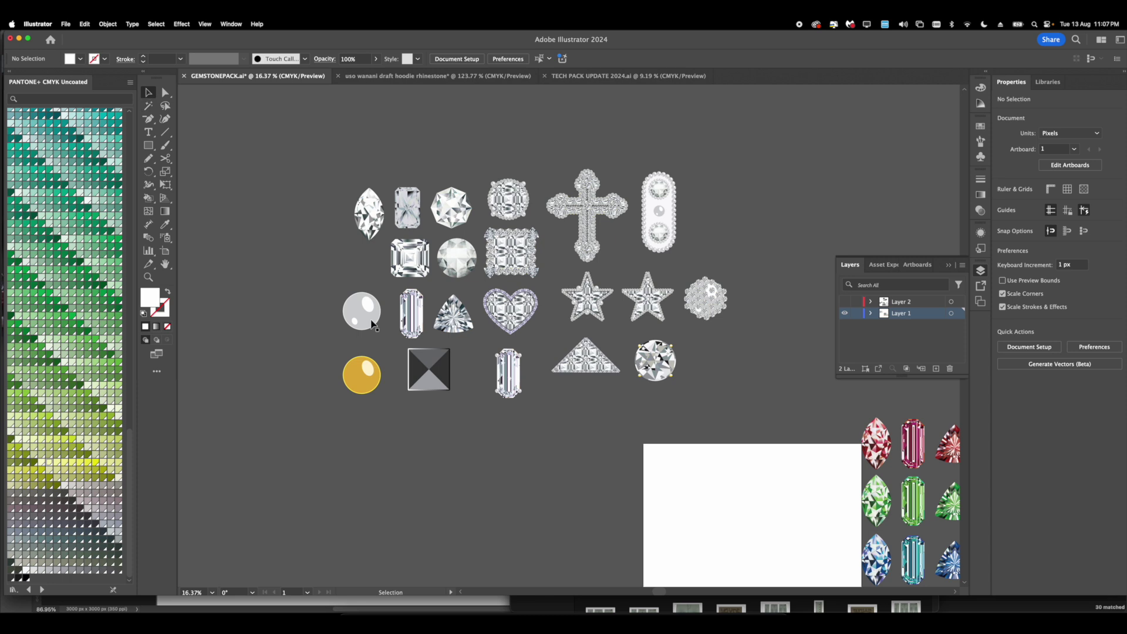
key("super+z")
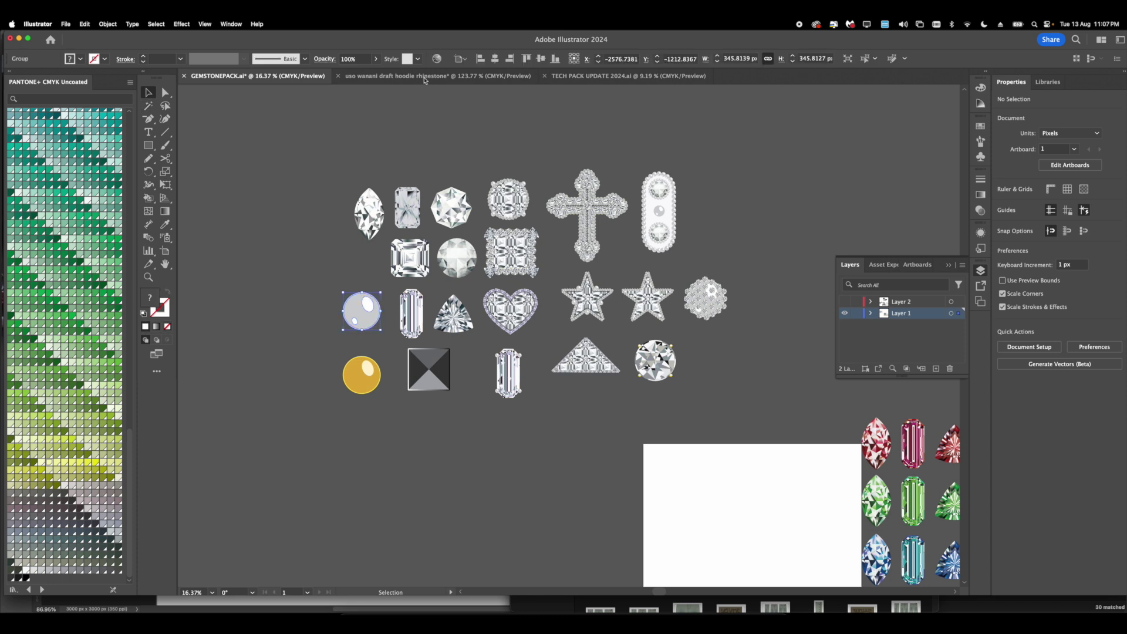
left_click(425, 79)
key("super+v")
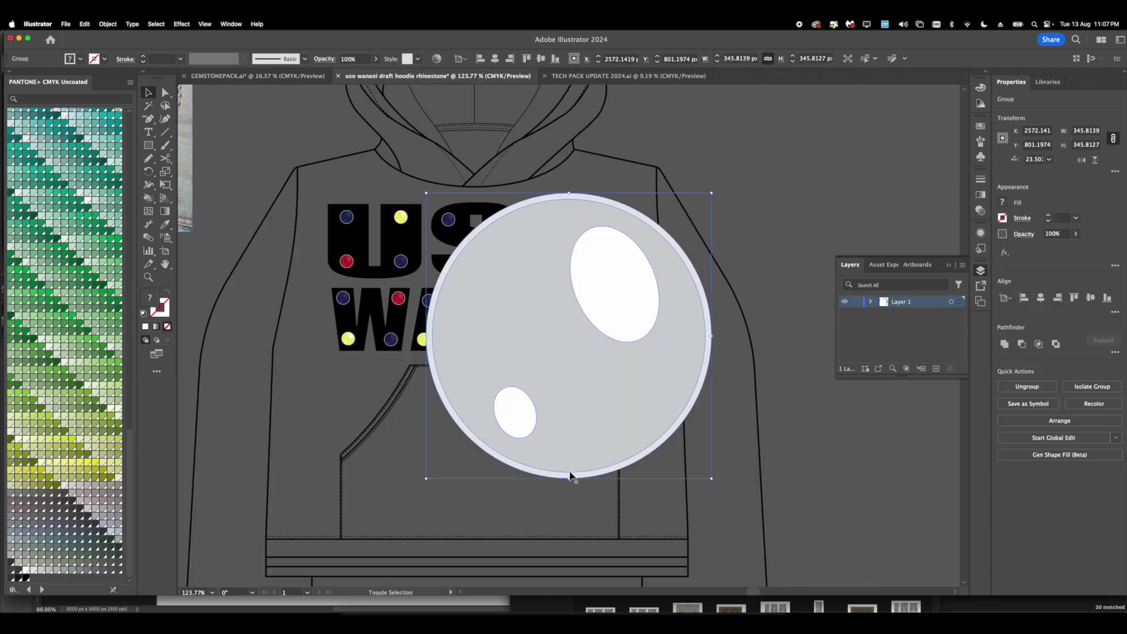
left_click_drag(569, 478, 711, 112)
Step: Create a new scatter brush from the pearl beside the hood, keeping the default brush options
left_click(979, 142)
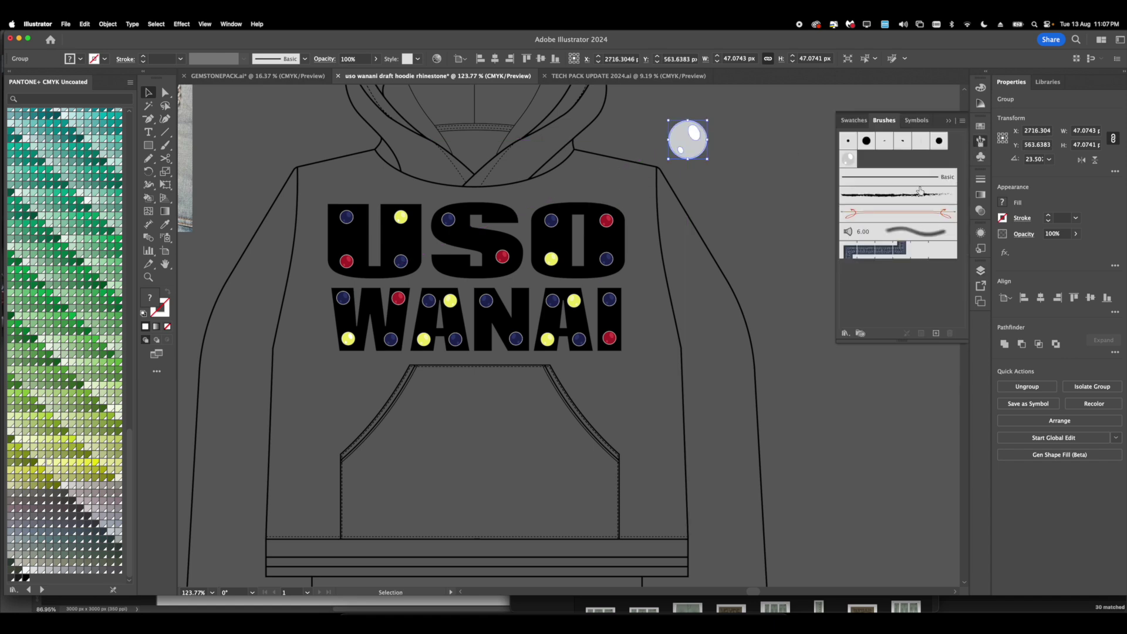
left_click(935, 335)
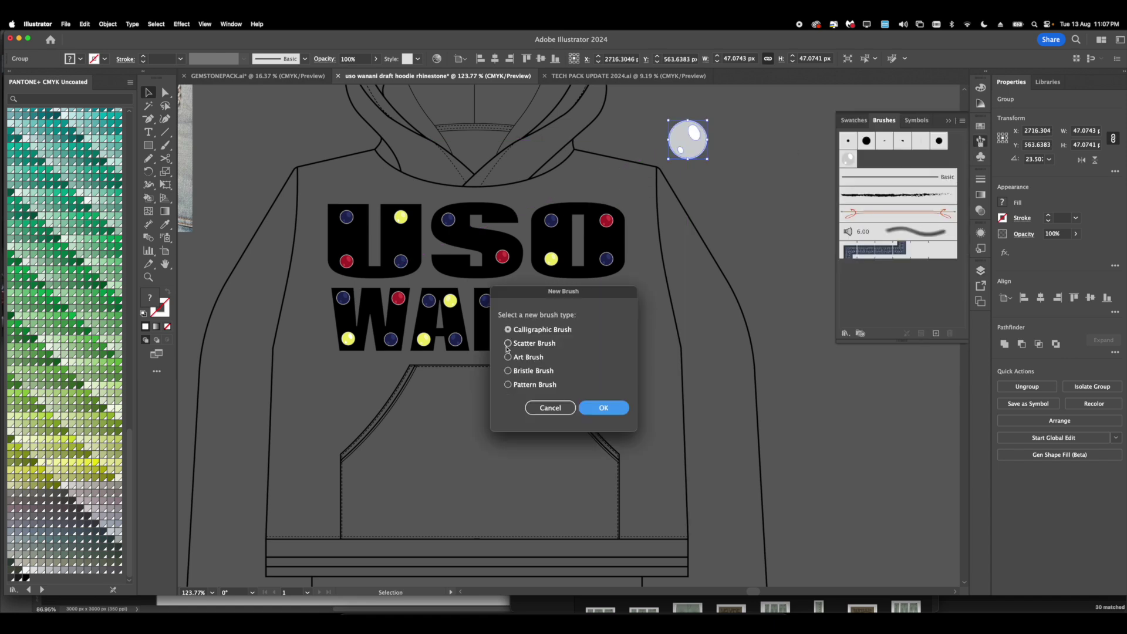
left_click(610, 410)
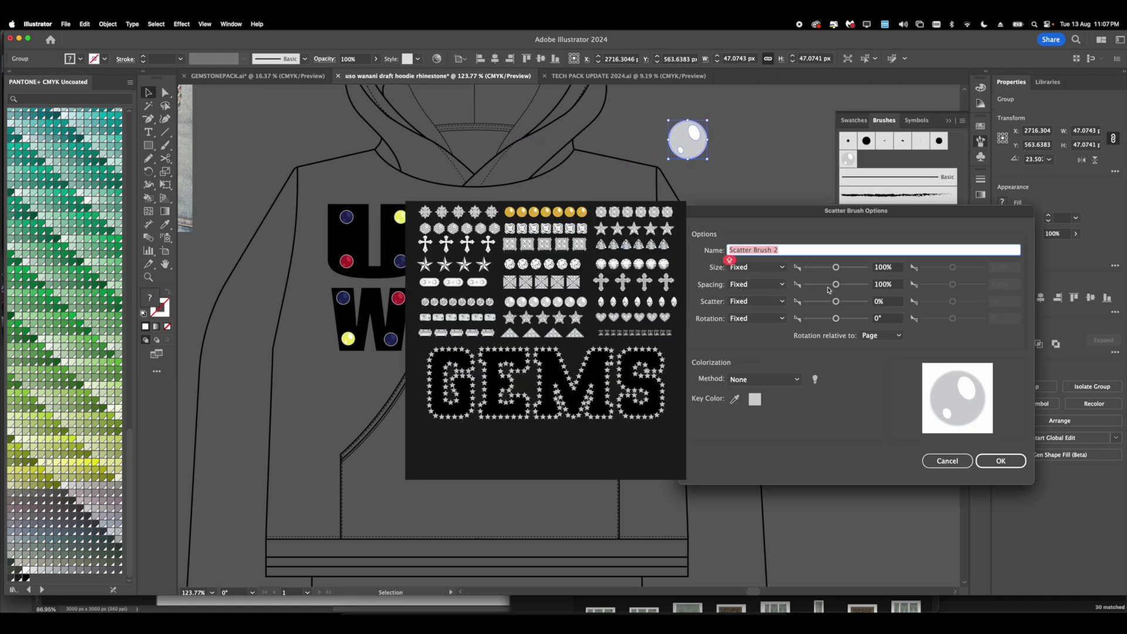
left_click(1001, 460)
left_click(775, 235)
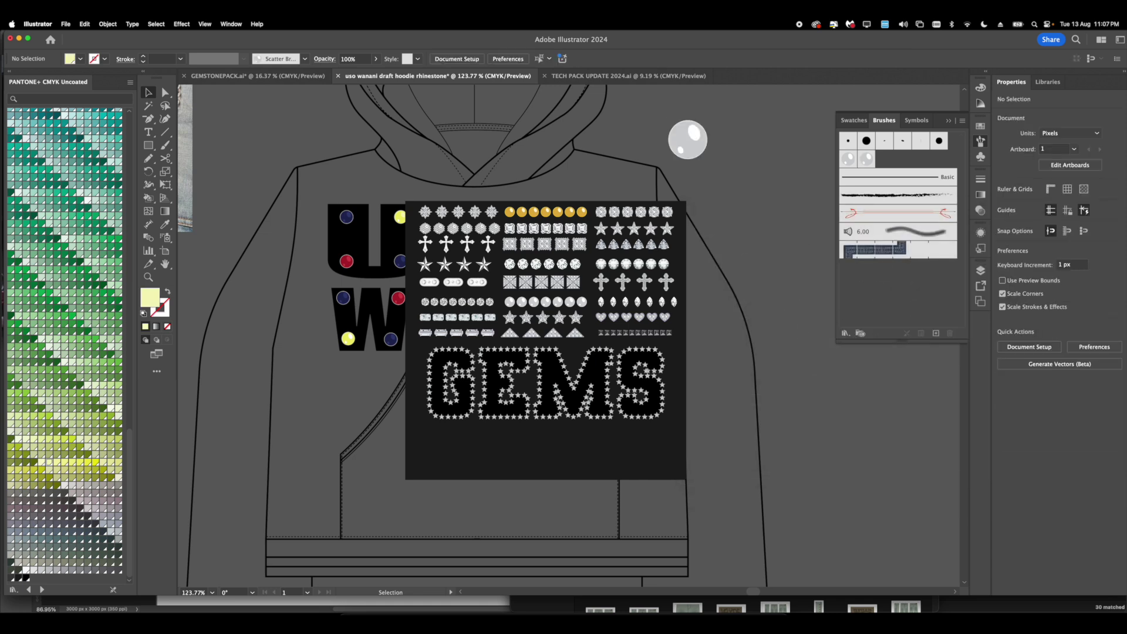
Step: Outline all letters of USO WANAI with the pearl brush Scatter Brush 1 at a 0.2 pt stroke
scroll(534, 263, "up", 5)
left_click_drag(214, 124, 233, 126)
left_click(438, 226)
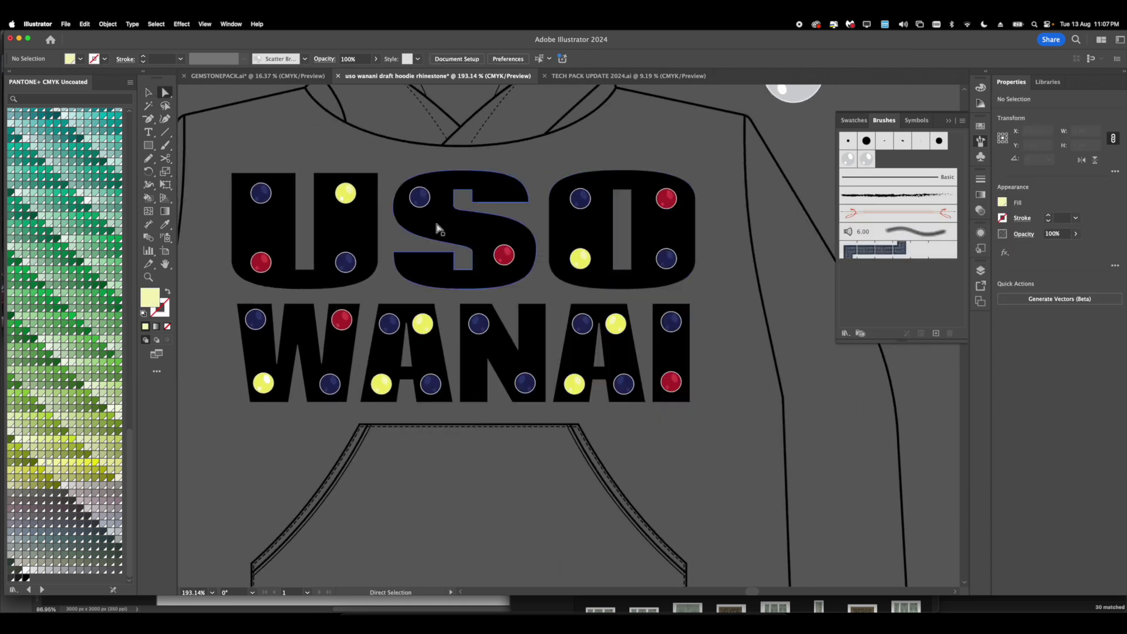
left_click(360, 226, "shift")
left_click(576, 254, "shift")
left_click(503, 344, "shift")
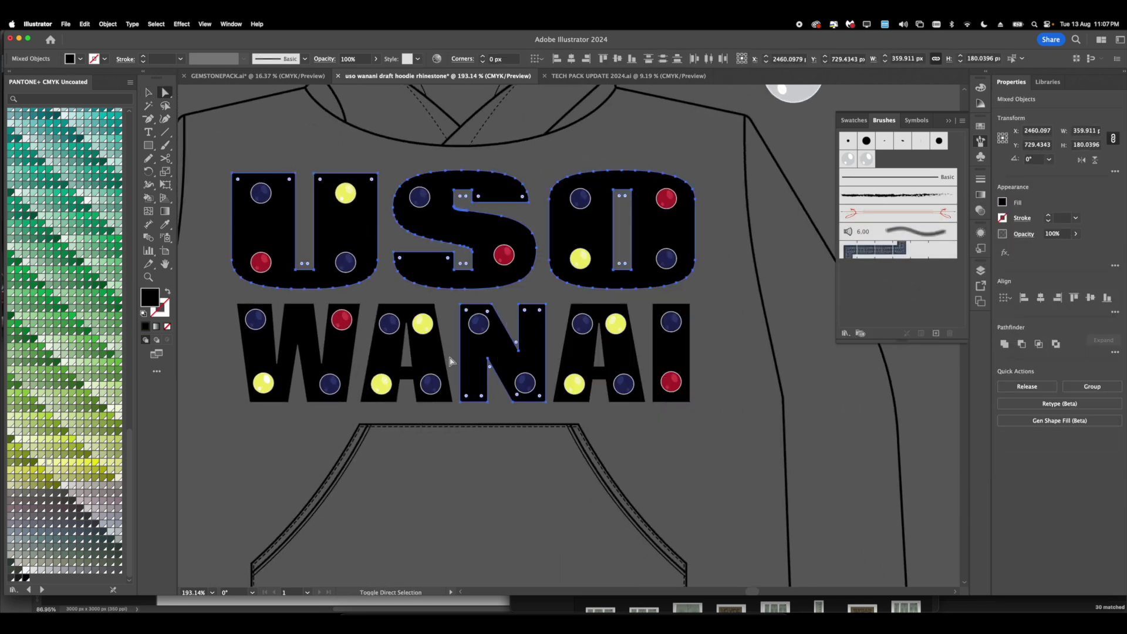
left_click(384, 358, "shift")
left_click(345, 356, "shift")
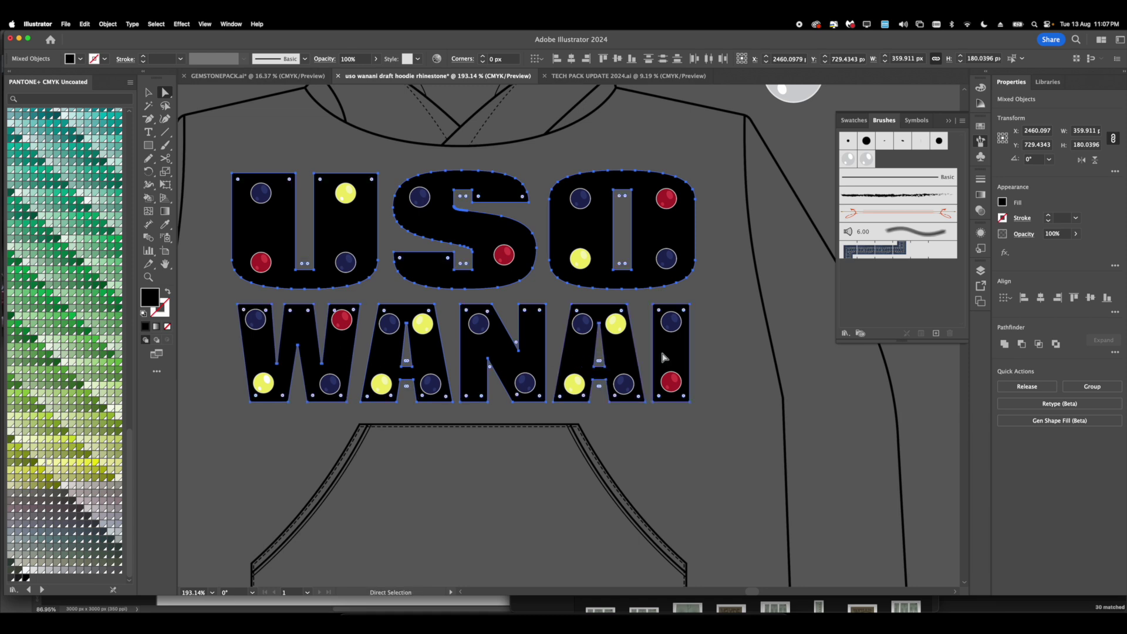
left_click(849, 164)
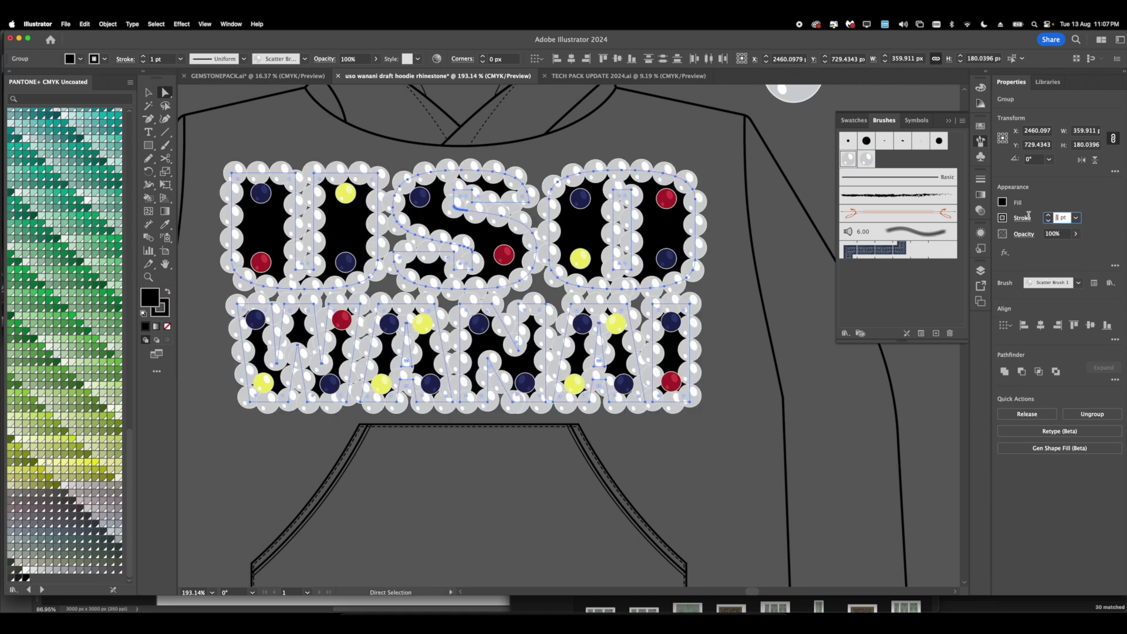
type("0.2")
key("Return")
left_click(735, 365)
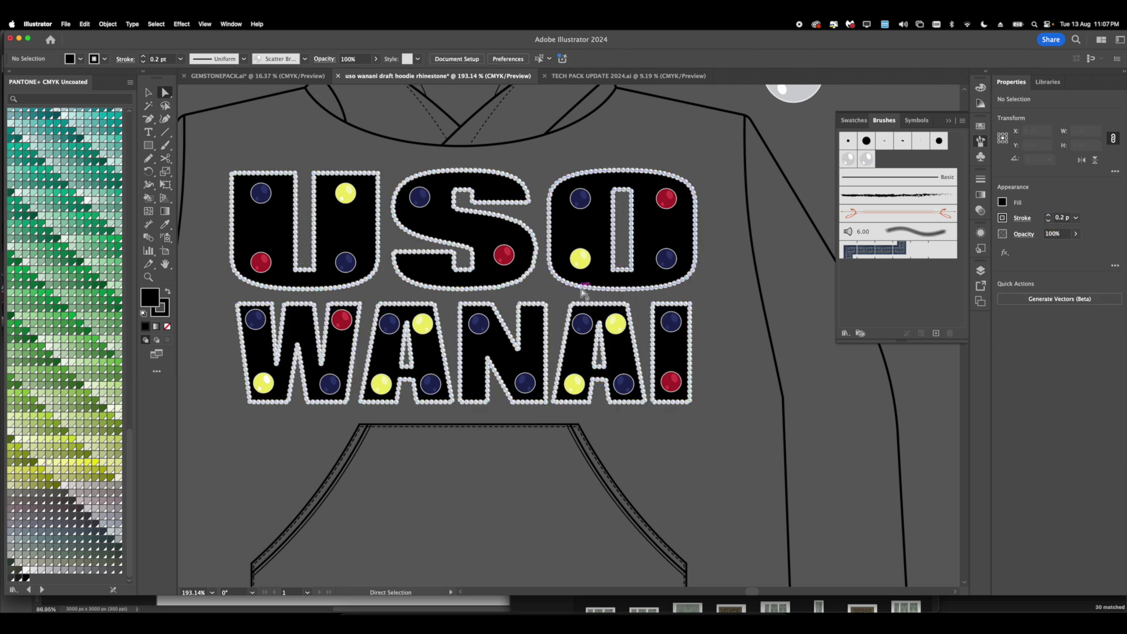
Step: Fill all the letters of USO WANAI with white by setting the fill's black (K) component to 0
scroll(580, 284, "down", 8)
scroll(579, 318, "up", 5)
scroll(590, 297, "up", 3)
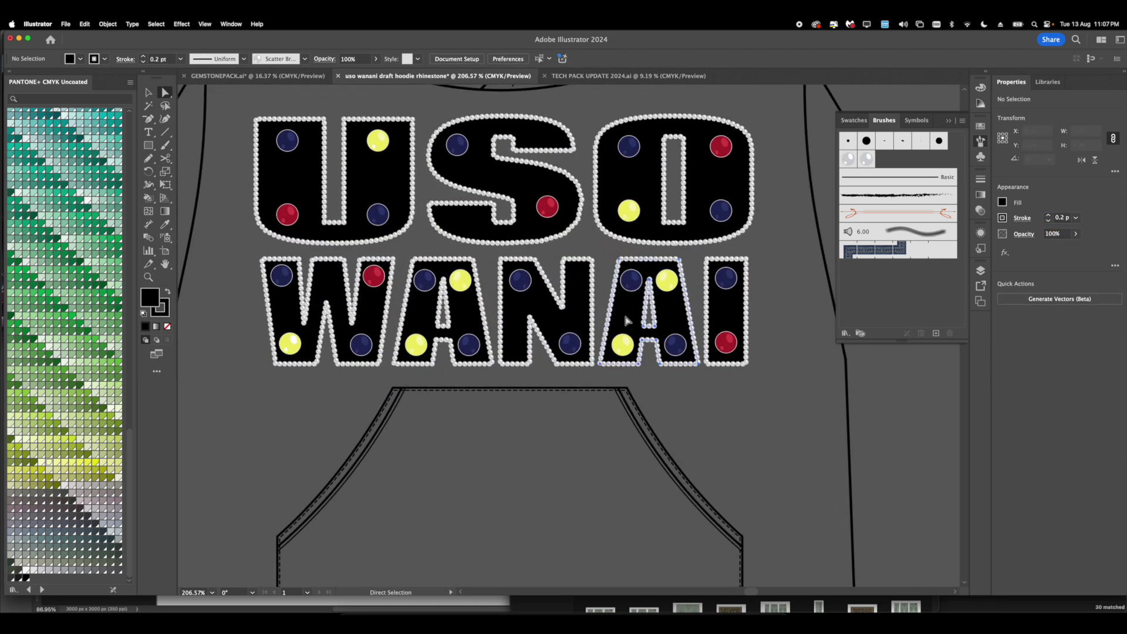
left_click(627, 320)
left_click(719, 314, "shift")
left_click(583, 322, "shift")
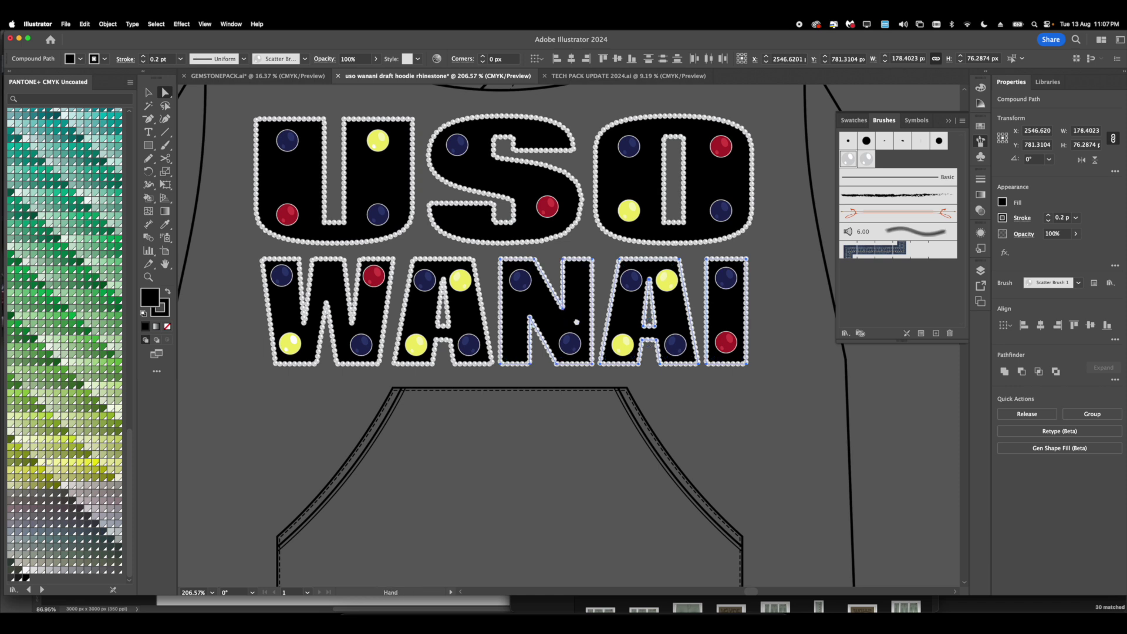
left_click_drag(468, 311, 570, 343)
left_click(490, 346, "shift")
left_click(456, 262, "shift")
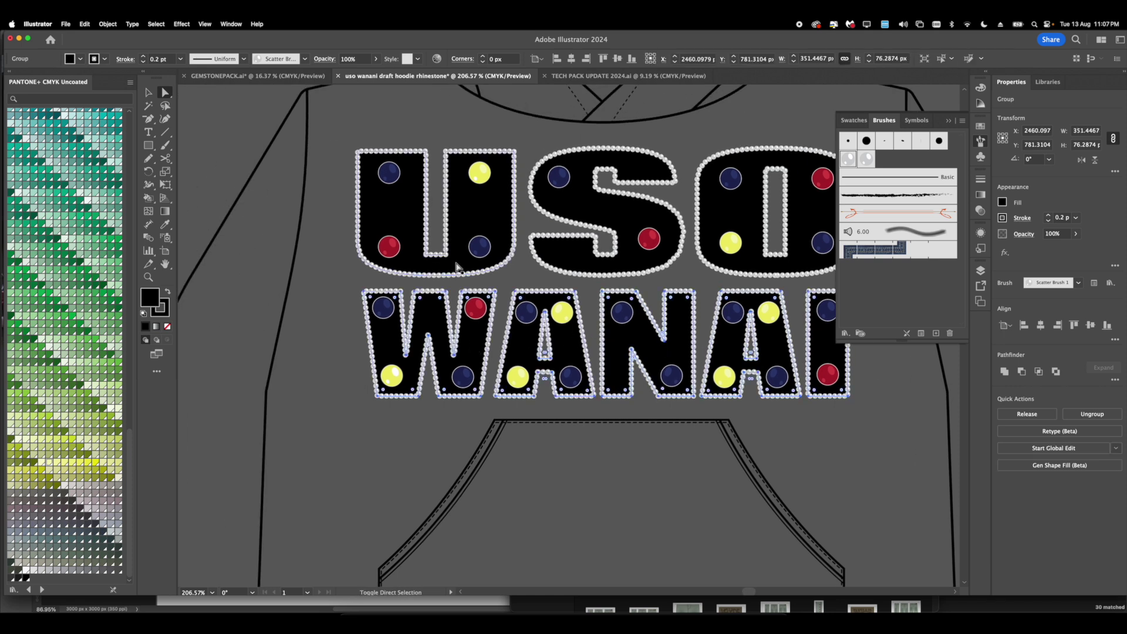
left_click(642, 262, "shift")
left_click_drag(642, 261, 538, 288)
left_click(671, 299, "shift")
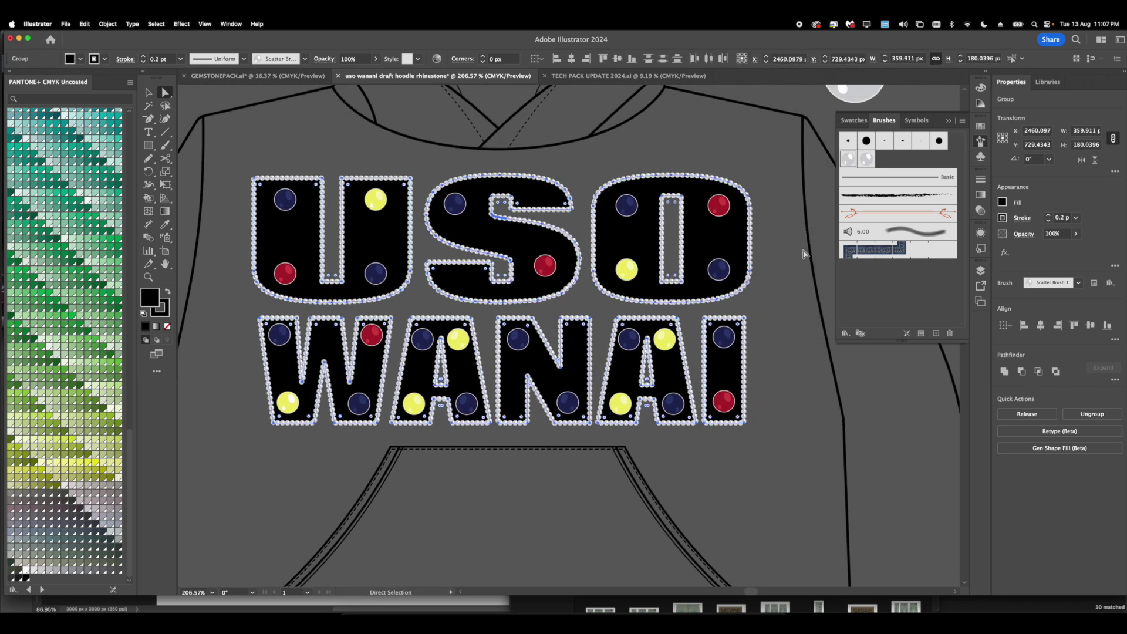
left_click(1002, 203)
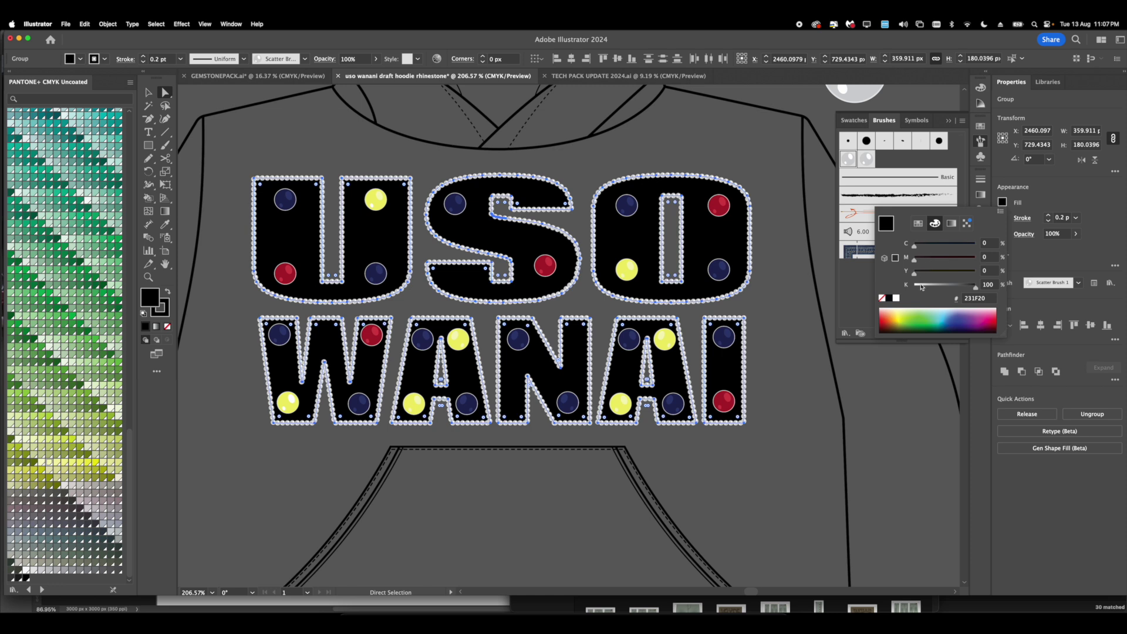
left_click_drag(921, 287, 882, 283)
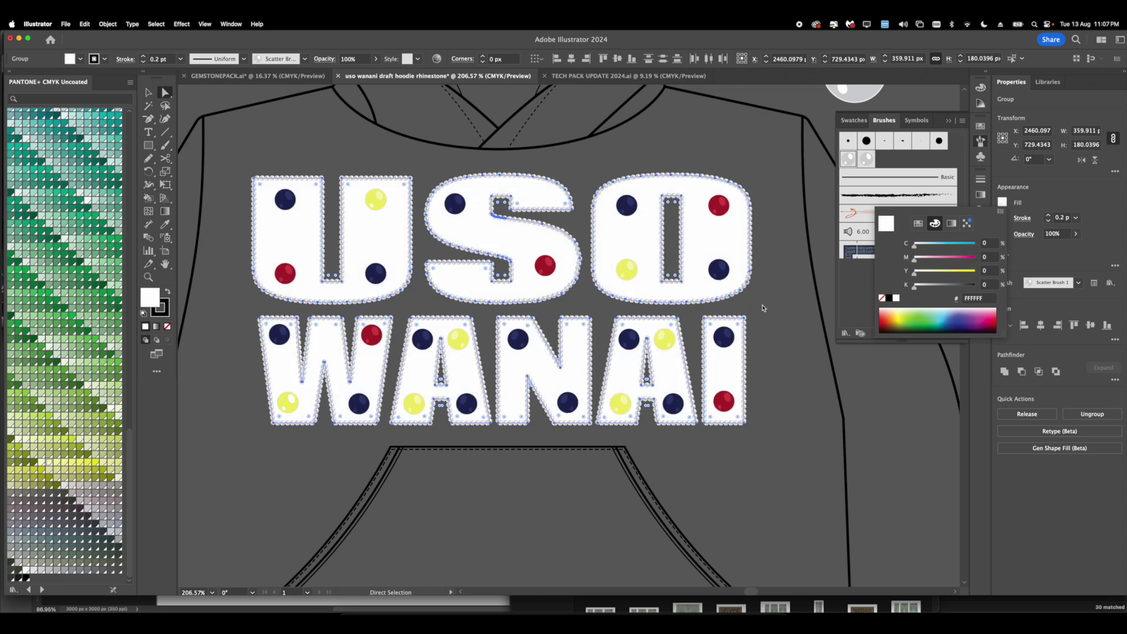
Step: Deselect the lettering and examine its white fill, pearl outline and coloured gems up close and on the whole hoodie
left_click(763, 308)
scroll(746, 291, "down", 5)
left_click_drag(745, 291, 719, 258)
scroll(718, 252, "down", 8)
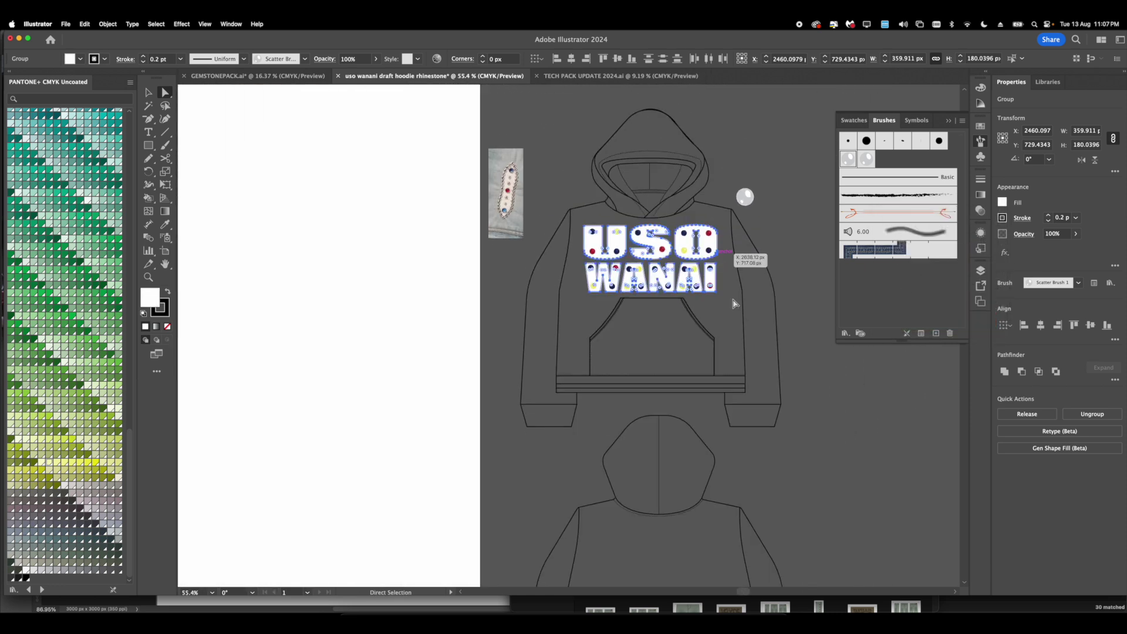
left_click(778, 290)
scroll(744, 275, "up", 8)
left_click_drag(492, 216, 547, 270)
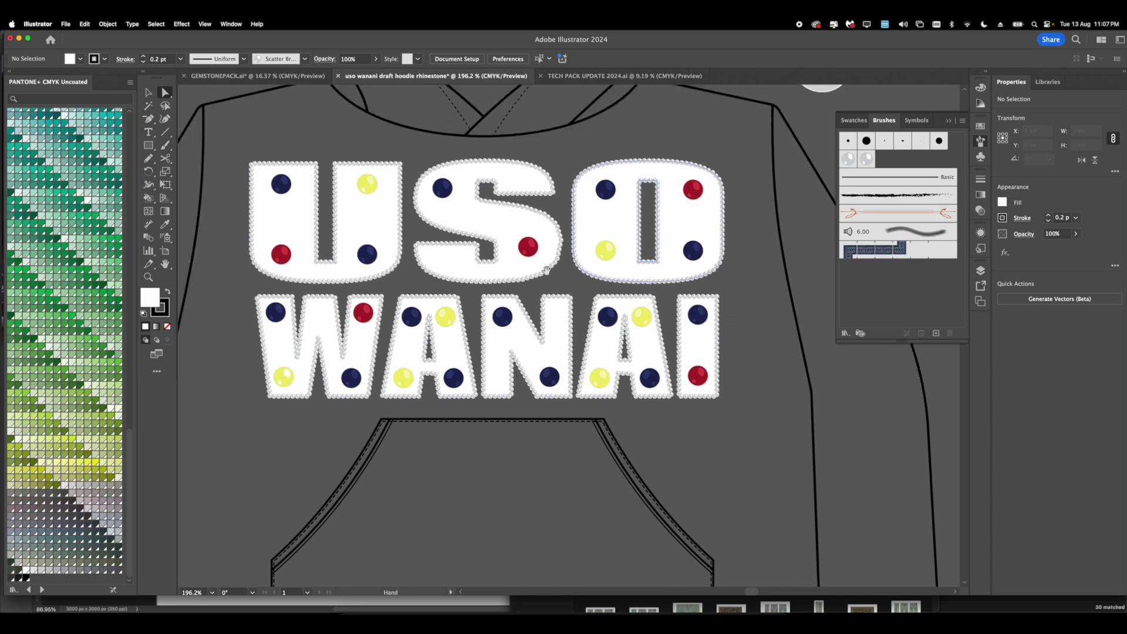
scroll(450, 246, "down", 6)
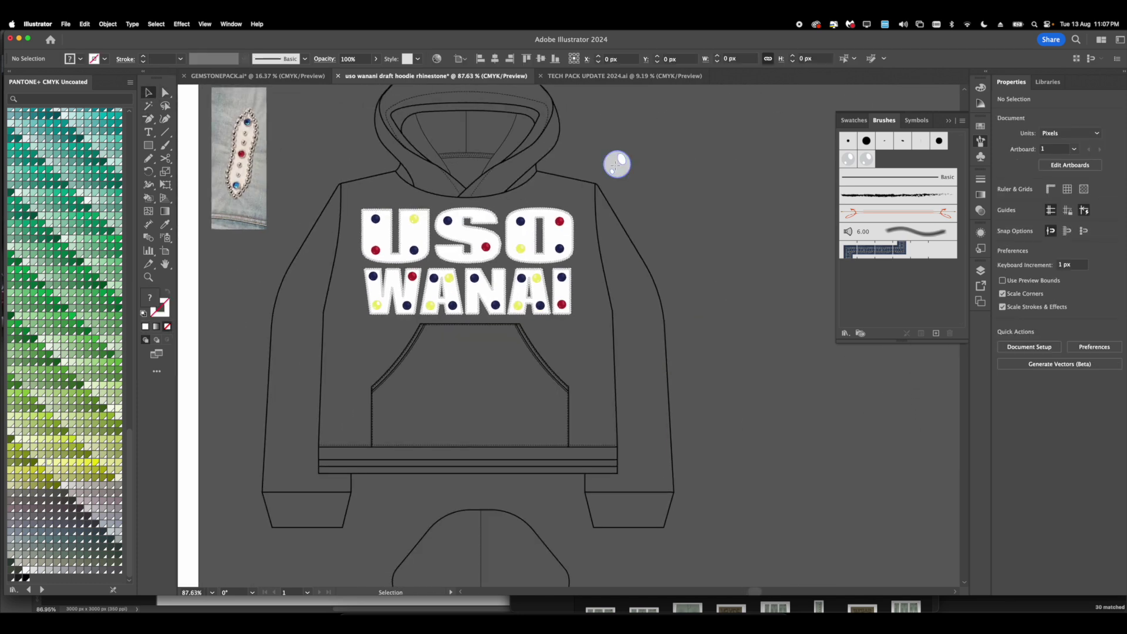
Step: Place pearl copies about 9.5 px wide between the coloured gems on both stems of the U
scroll(274, 199, "up", 3)
key("ctrl+v")
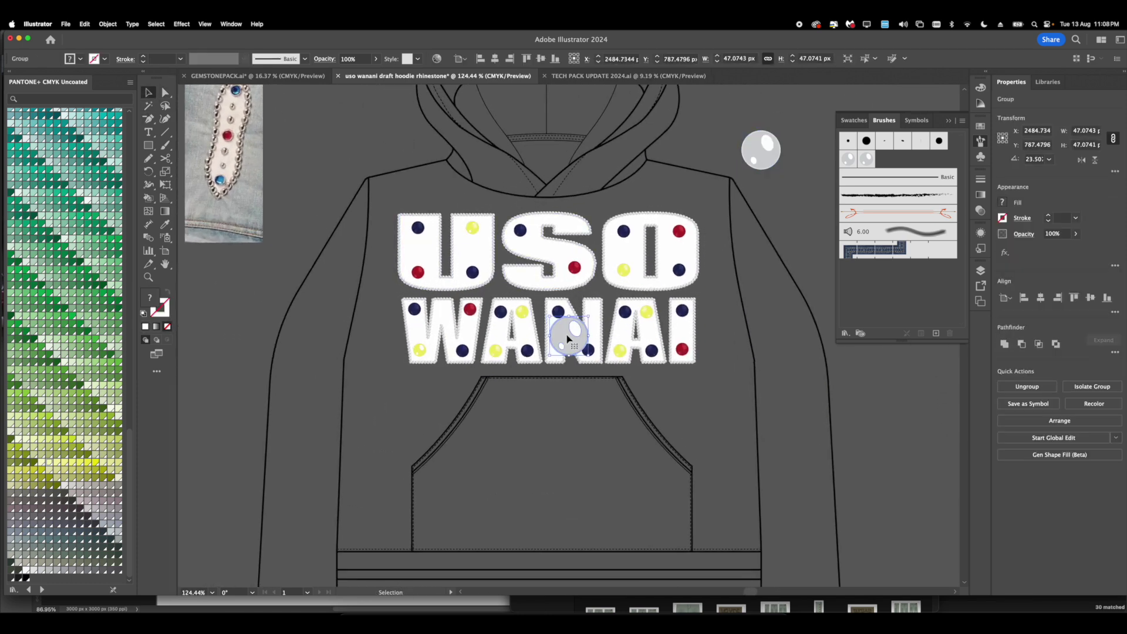
left_click_drag(568, 338, 590, 256)
scroll(448, 259, "up", 9)
scroll(590, 257, "down", 5)
scroll(548, 276, "up", 4)
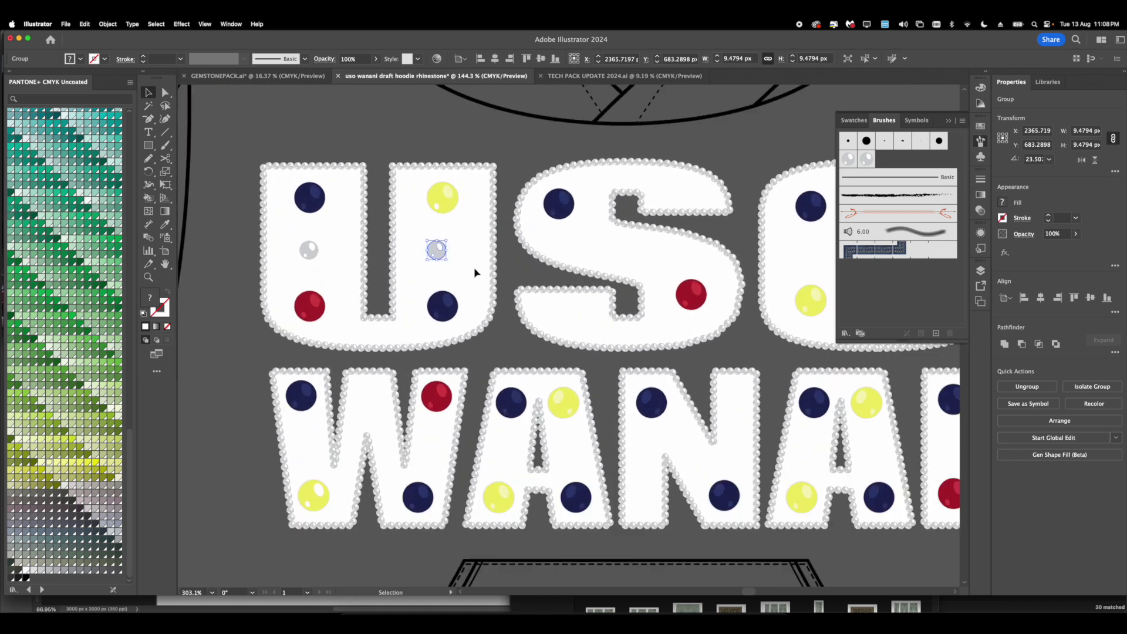
Step: Duplicate the small pearl onto the lower-left and upper-right ends of the S and onto both sides of the O
left_click_drag(435, 254, 685, 194)
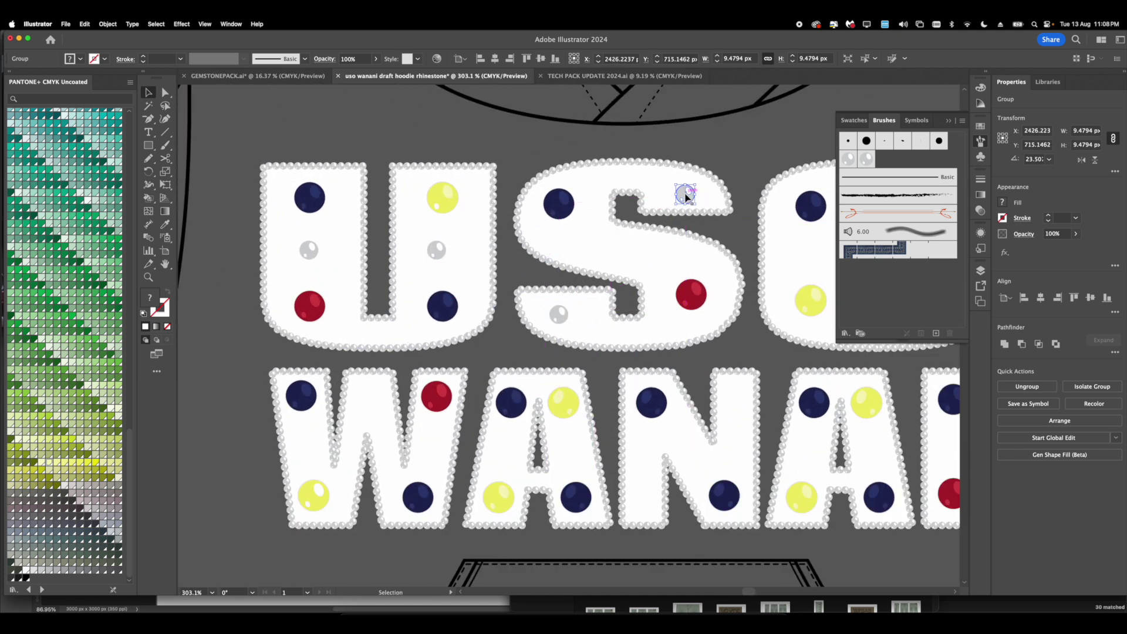
scroll(684, 194, "down", 3)
scroll(693, 220, "up", 3)
left_click_drag(465, 234, 587, 292)
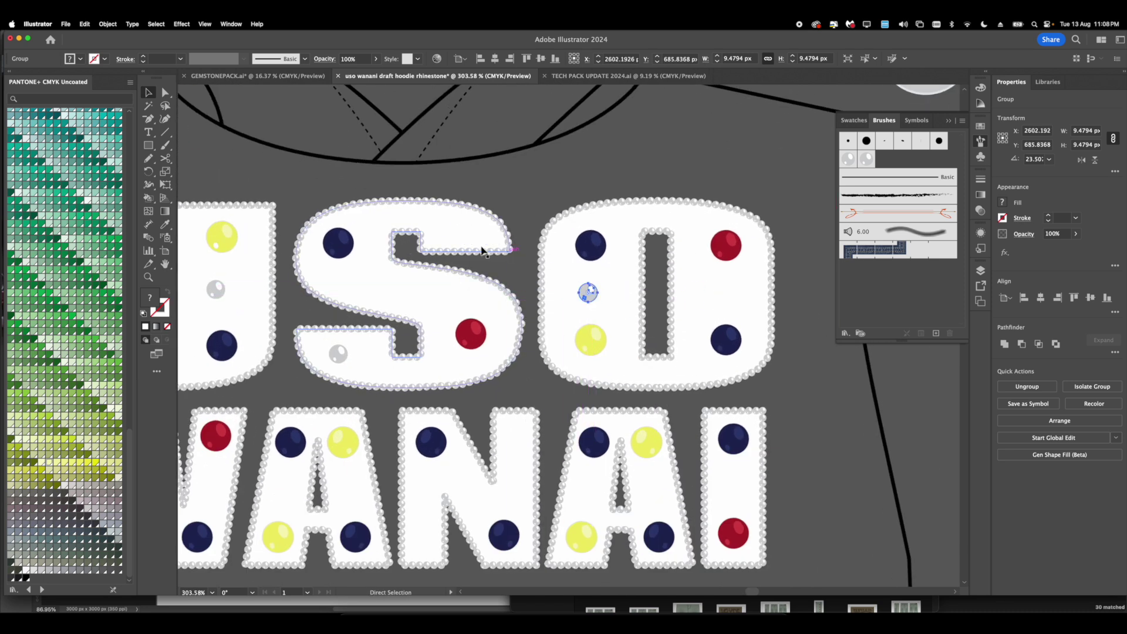
key("super+z")
left_click_drag(464, 232, 720, 291)
scroll(720, 292, "down", 5)
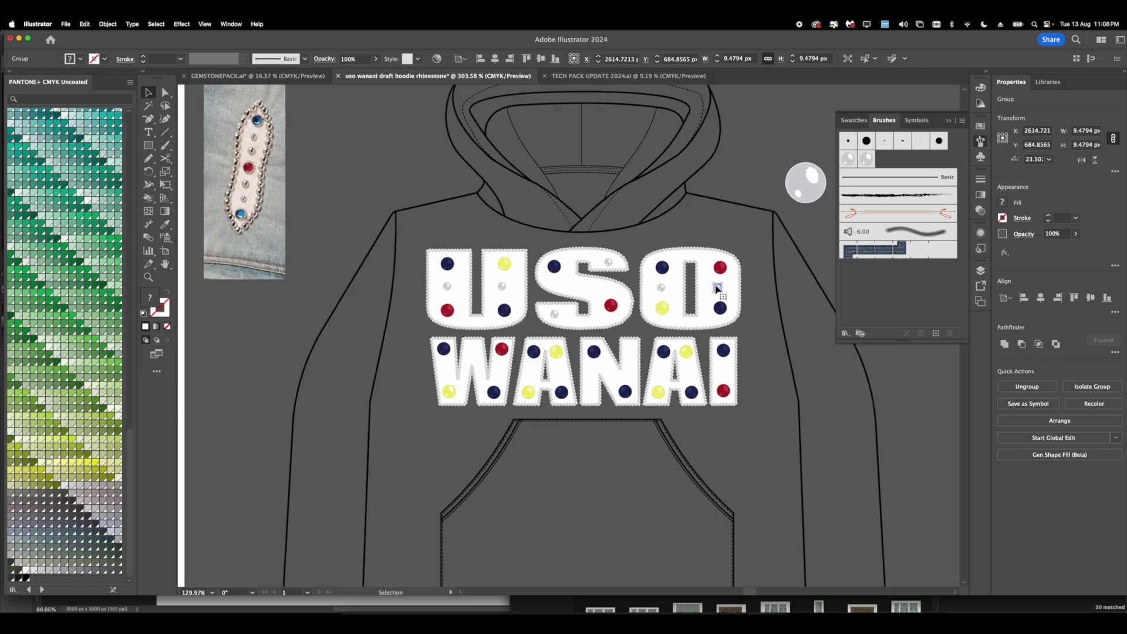
scroll(704, 288, "down", 1)
scroll(623, 276, "up", 3)
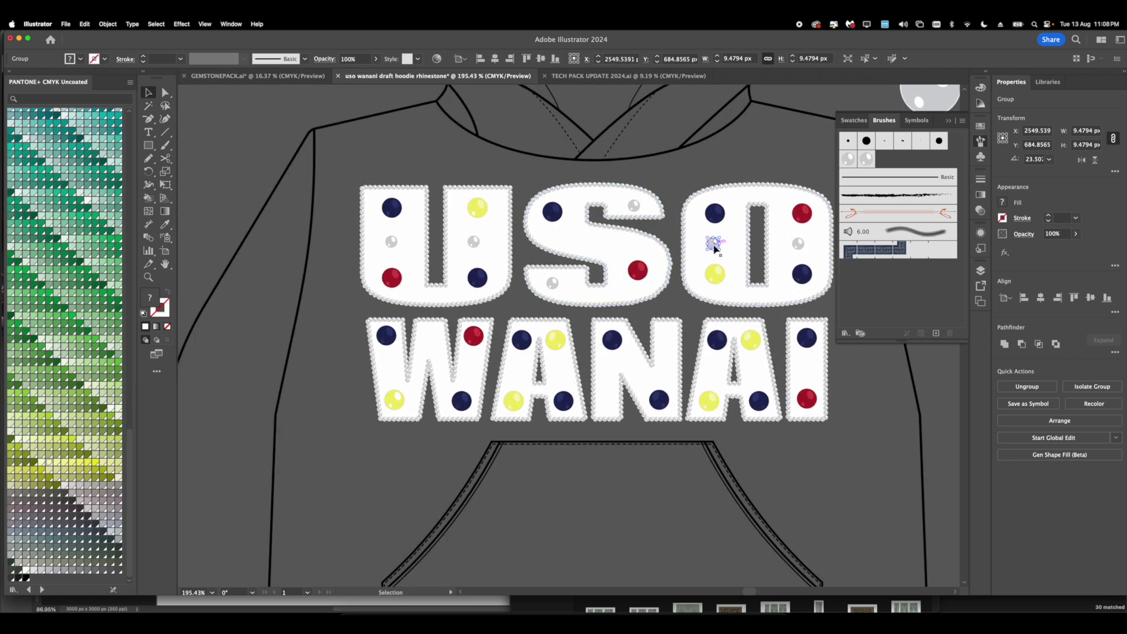
Step: Duplicate the small pearl into the spaces between the coloured gems on the letters of WANAI
mouse_move(715, 249)
left_mouse_down()
mouse_move(467, 369)
mouse_move(389, 369)
mouse_move(472, 313)
left_mouse_up()
scroll(389, 369, "up", 3)
mouse_move(474, 313)
left_mouse_down()
mouse_move(553, 377)
mouse_move(417, 346)
mouse_move(511, 335)
mouse_move(540, 352)
mouse_move(594, 352)
left_mouse_up()
left_click_drag(595, 352, 612, 287)
scroll(612, 286, "down", 5)
scroll(478, 347, "up", 5)
left_click_drag(423, 307, 679, 353)
left_click_drag(594, 359, 592, 359)
scroll(535, 341, "down", 5)
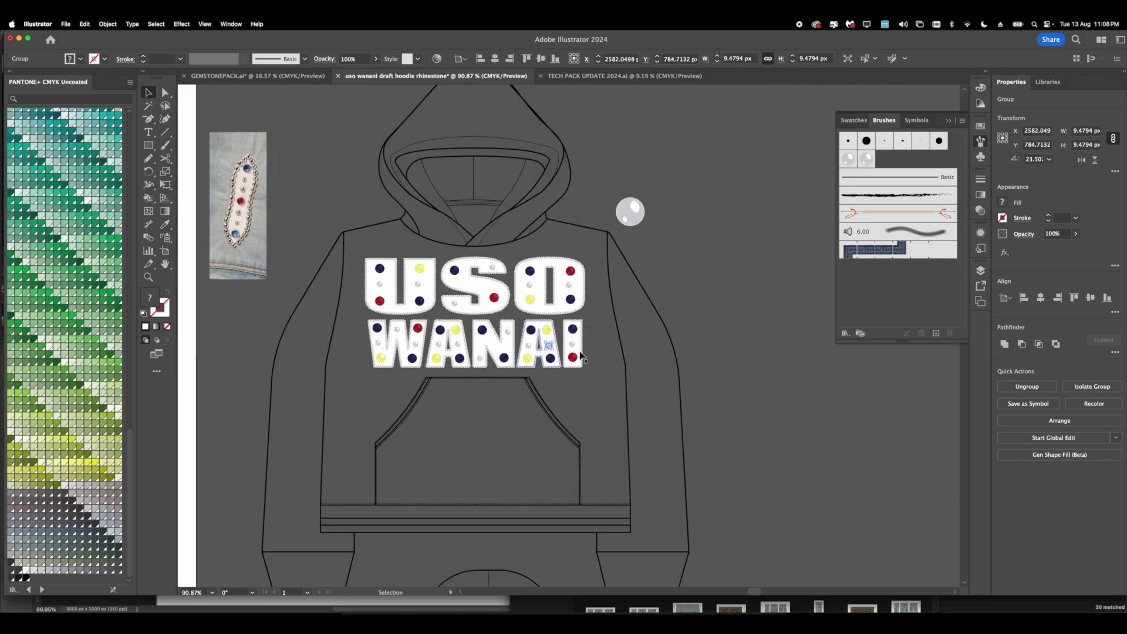
Step: Delete the spare large pearl beside the hood
scroll(587, 346, "down", 3)
left_click(615, 256)
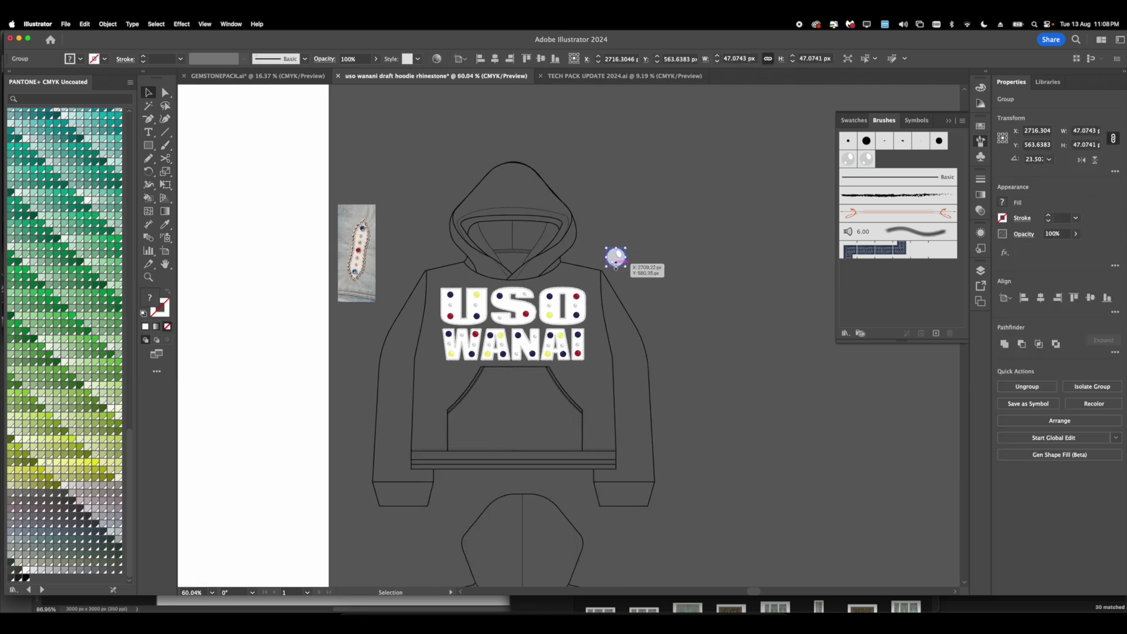
key("Delete")
Step: Examine the gem and pearl arrangement on the chest lettering up close and on the whole hoodie
scroll(530, 284, "down", 1)
scroll(531, 284, "left", 2)
scroll(530, 284, "up", 6)
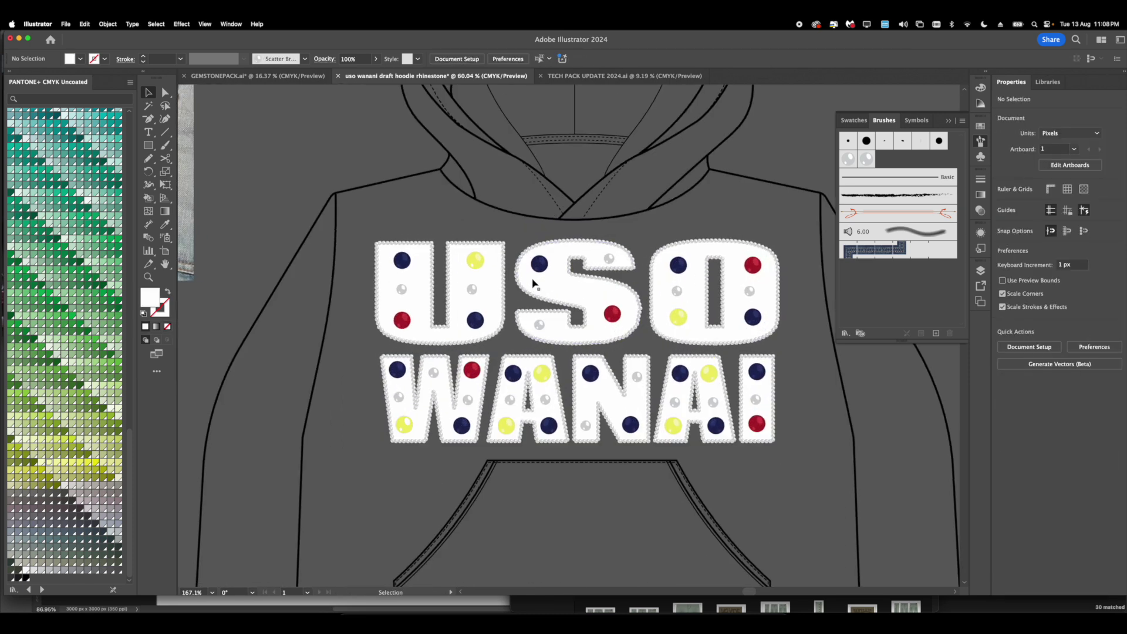
scroll(533, 284, "up", 2)
left_click_drag(623, 253, 570, 308)
left_click(578, 176)
scroll(578, 176, "down", 4)
scroll(625, 339, "down", 3)
scroll(658, 326, "right", 1)
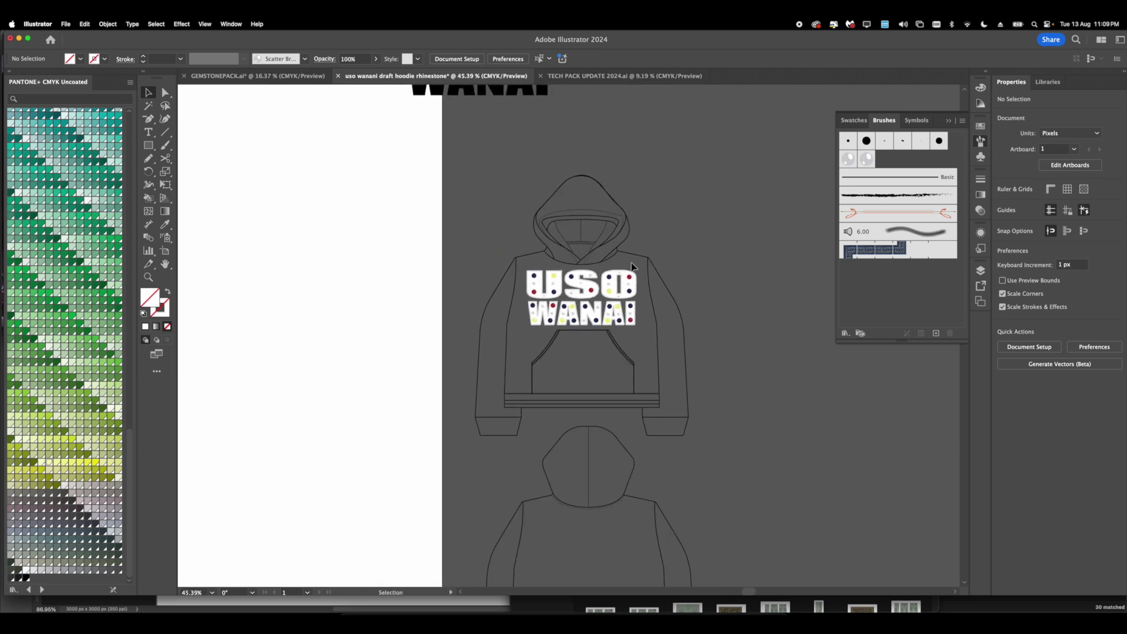
Step: Use Live Paint on the front hoodie outline to fill the pocket and body panel with a dark muted green
left_click(609, 256)
scroll(610, 255, "right", 1)
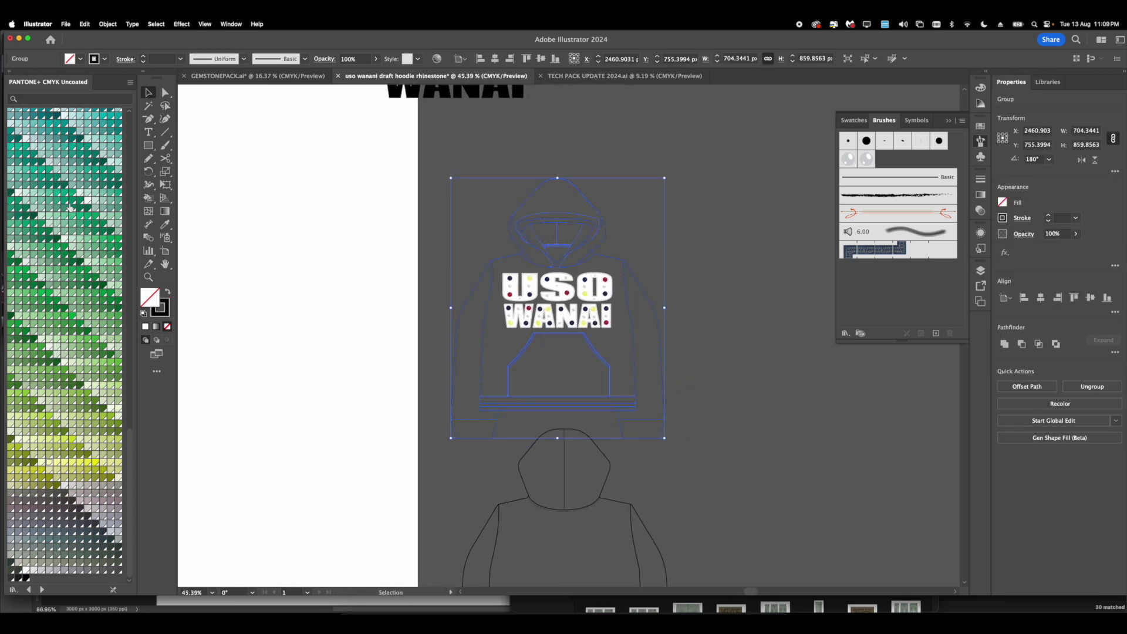
key("k")
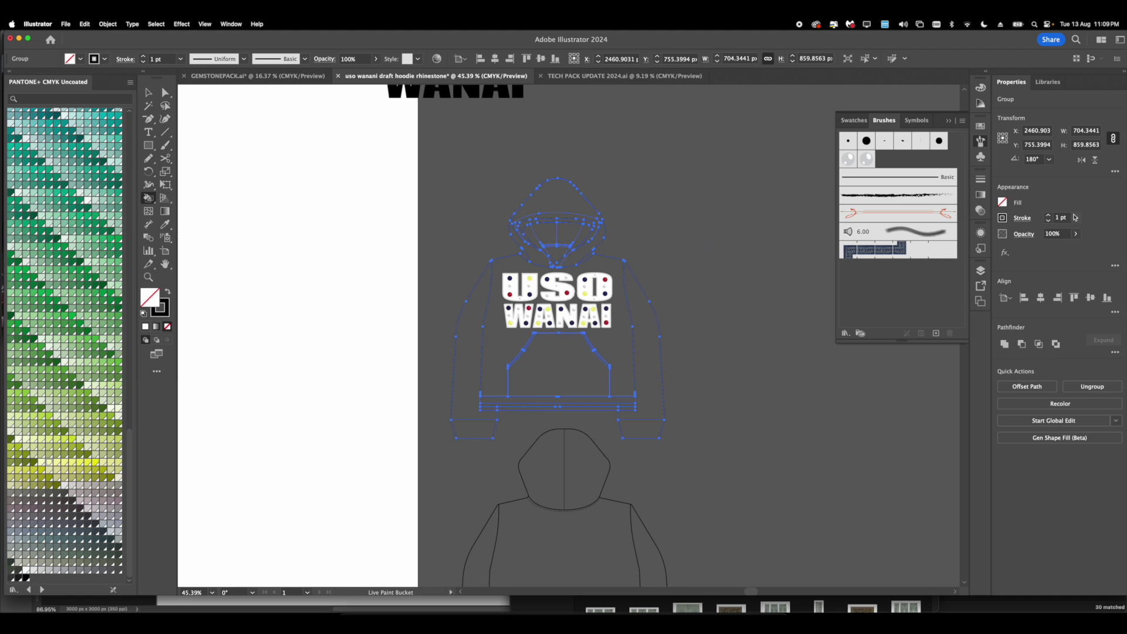
left_click(1002, 202)
left_click(918, 223)
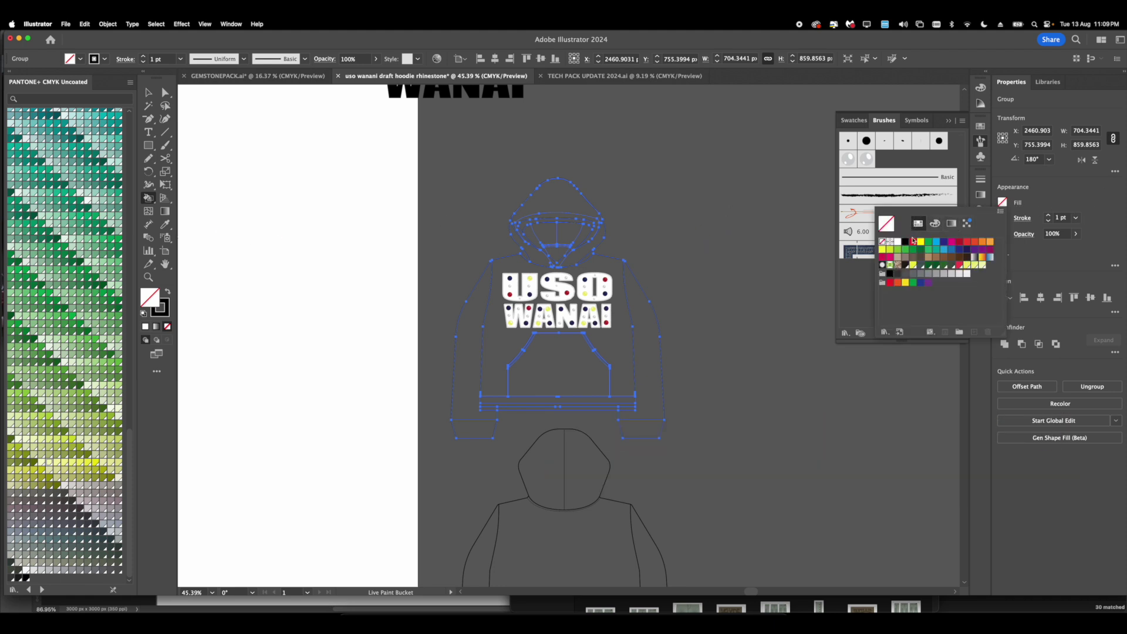
left_click(942, 269)
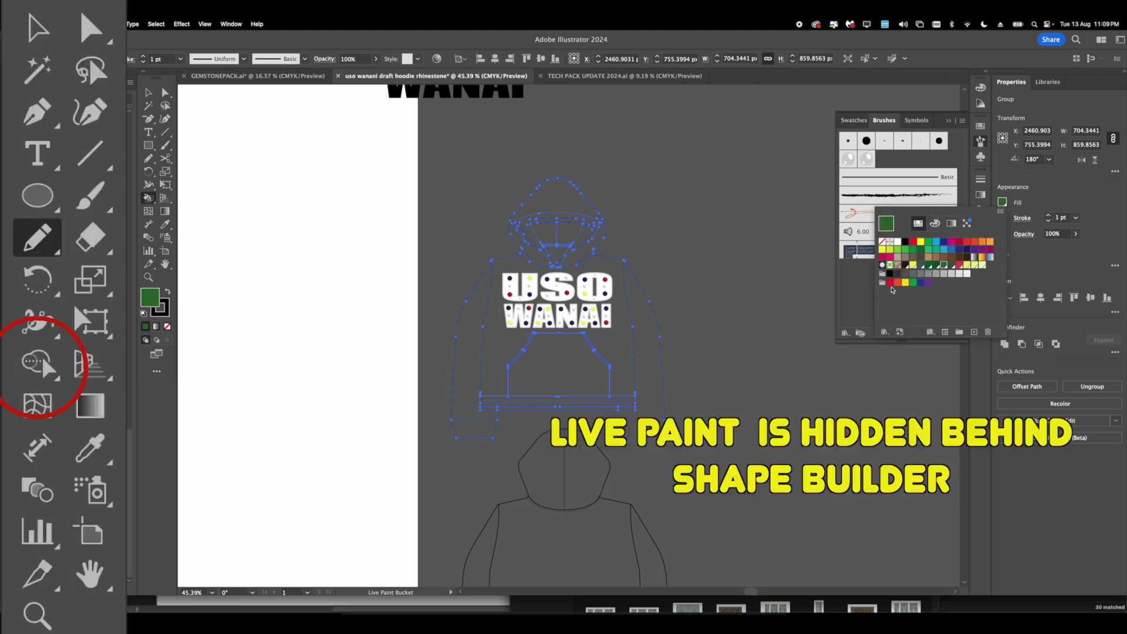
left_click(603, 370)
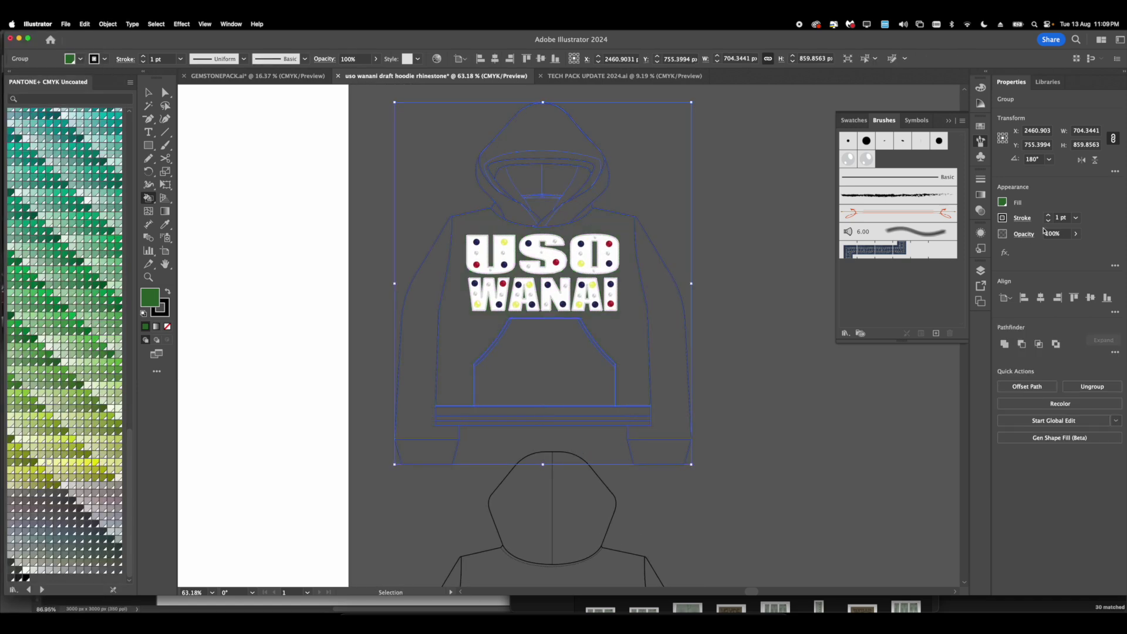
left_click(1002, 202)
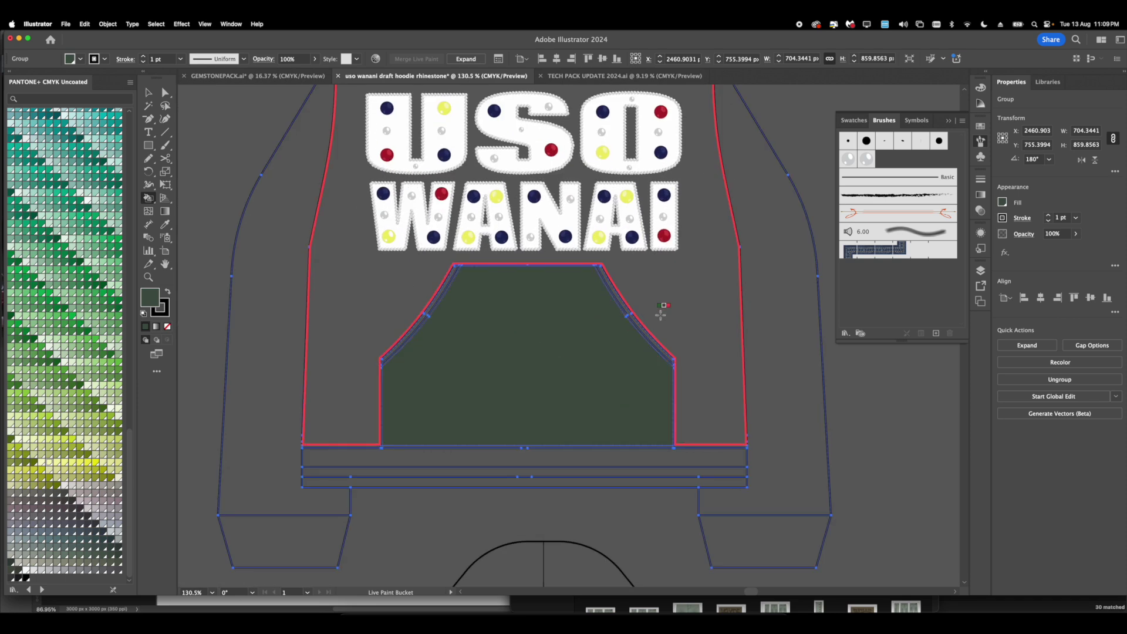
left_click(605, 333)
Step: Fill the pocket's edge strips and the upper waistband strip on the front hoodie with the same dark green
scroll(461, 270, "up", 5)
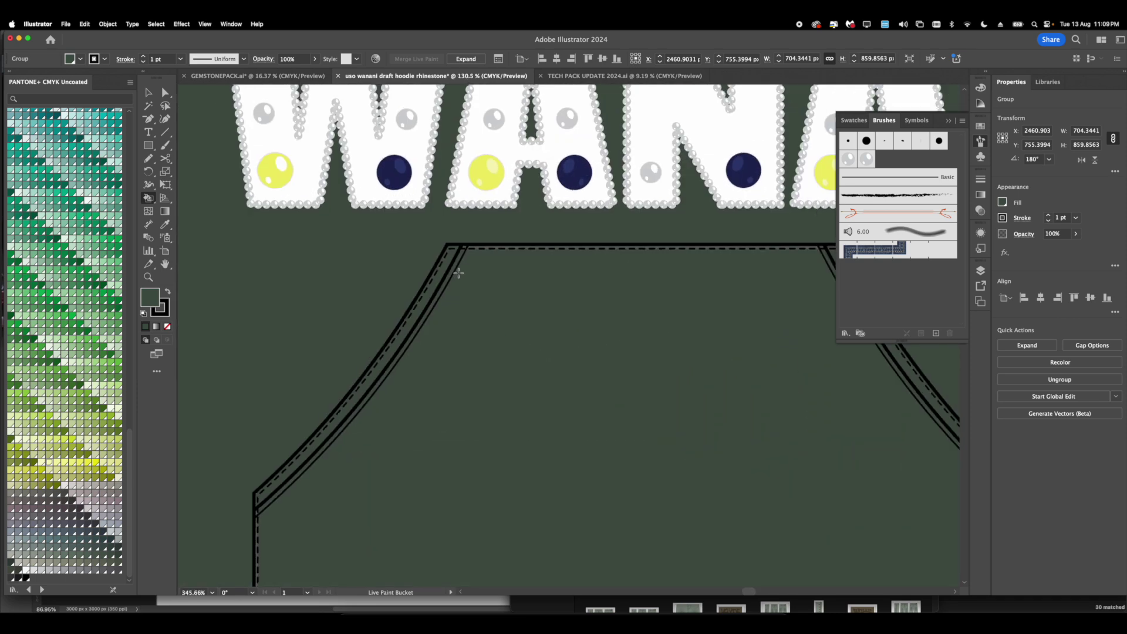
scroll(455, 258, "down", 3)
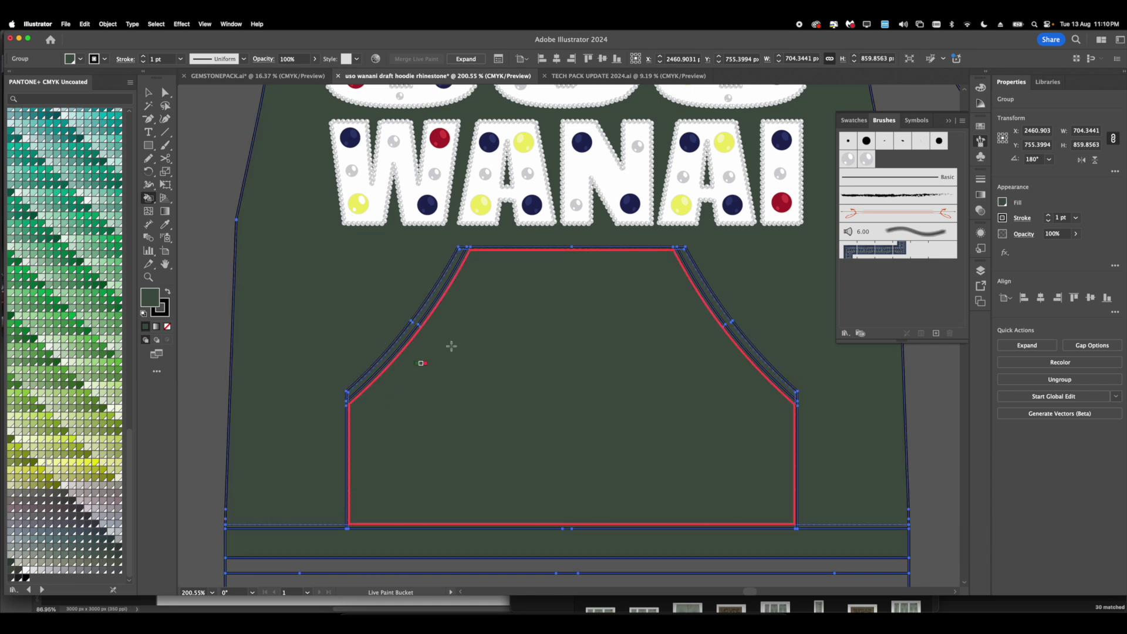
scroll(437, 258, "down", 4)
scroll(440, 262, "down", 2)
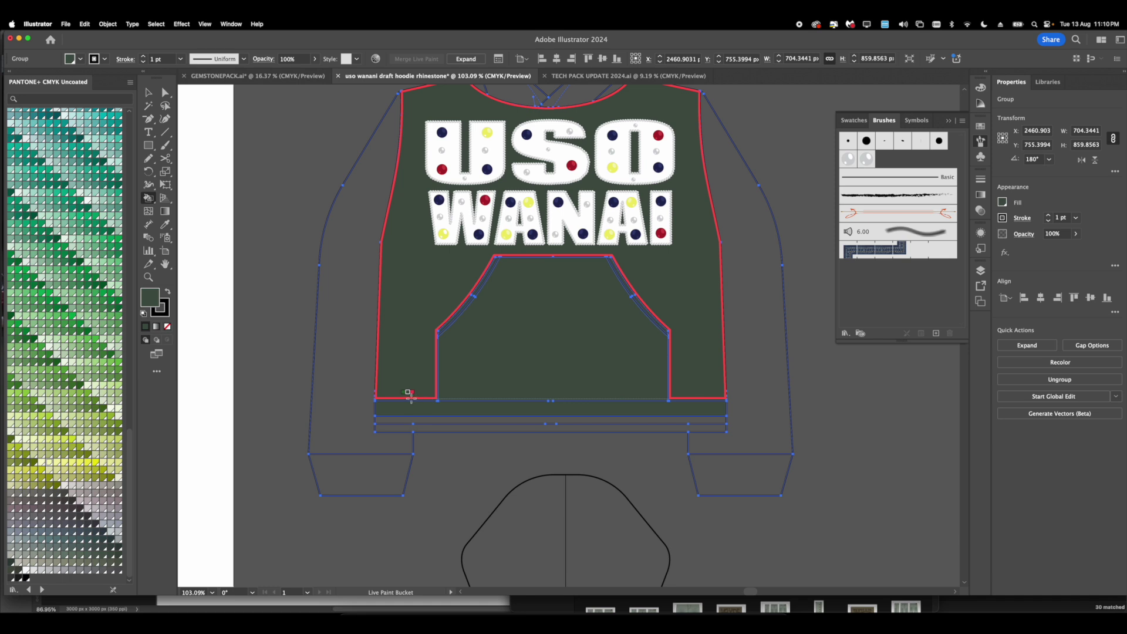
Step: Fill both sleeves and cuffs of the front hoodie with the dark green
left_click_drag(350, 405, 398, 473)
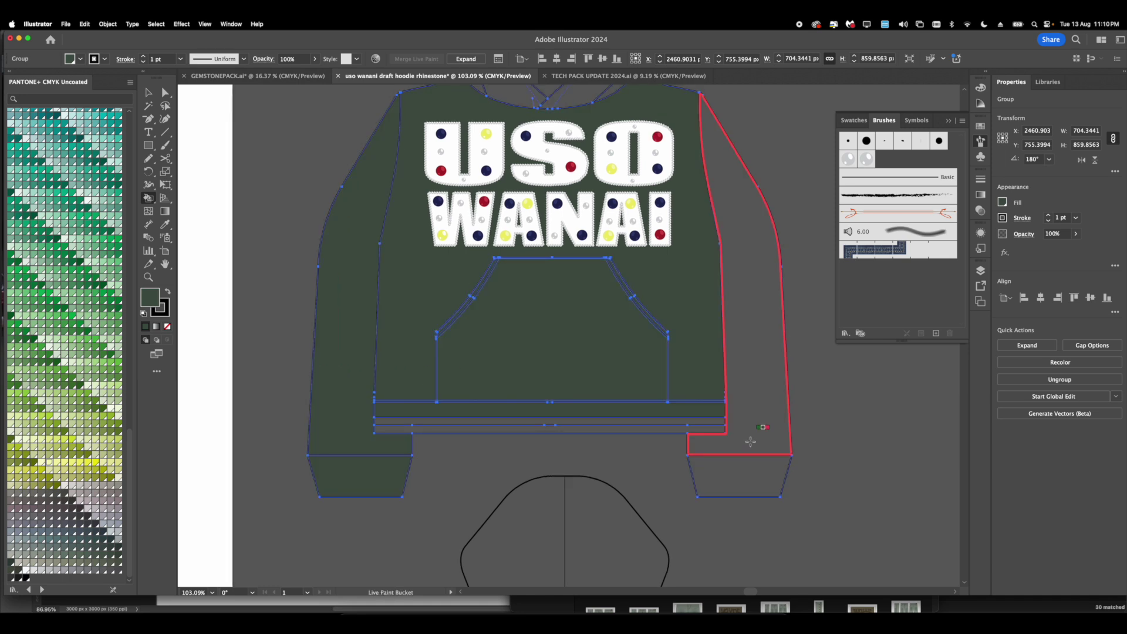
left_click_drag(750, 440, 740, 477)
key("space")
left_click_drag(698, 331, 681, 545)
Step: Fill the outer side panels of the front hood down to the neckline with the dark green
scroll(561, 286, "up", 3)
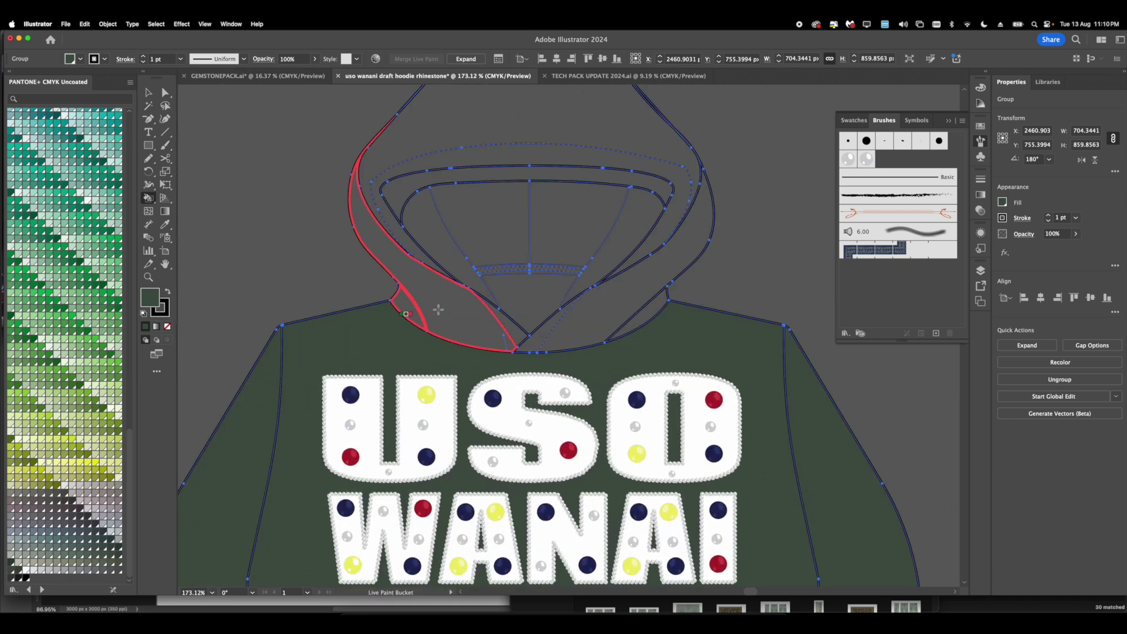
scroll(608, 302, "down", 3)
scroll(583, 315, "up", 4)
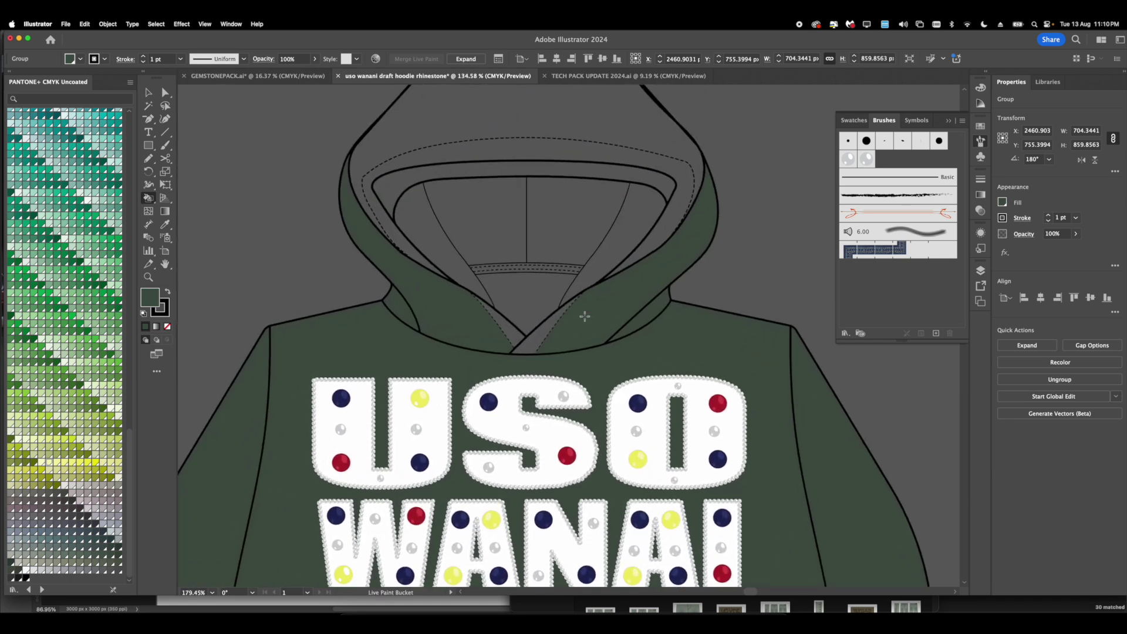
scroll(511, 332, "down", 4)
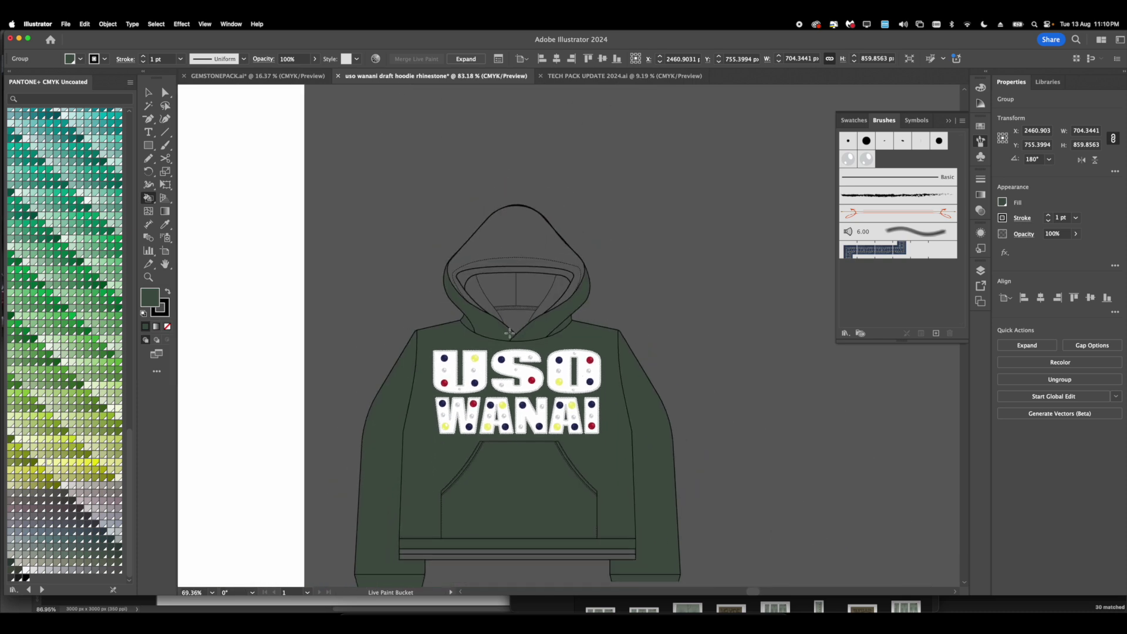
scroll(779, 190, "up", 3)
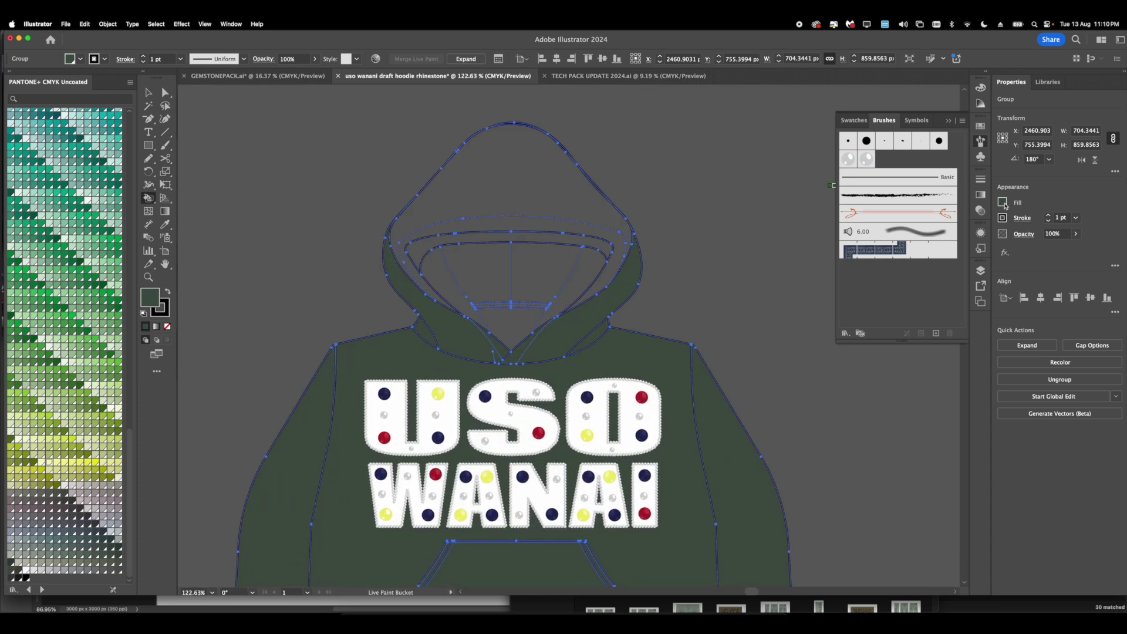
Step: Fill the crown of the front hood and its stitched opening edge with red
left_click(1002, 202)
left_click(959, 265)
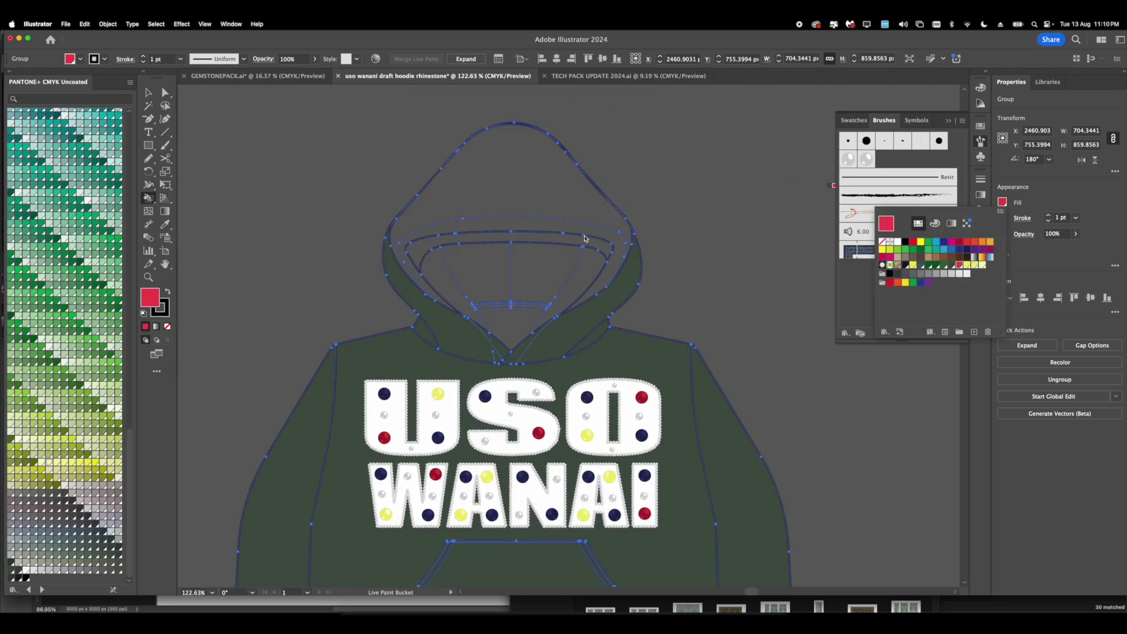
scroll(543, 217, "up", 3)
left_click(535, 191)
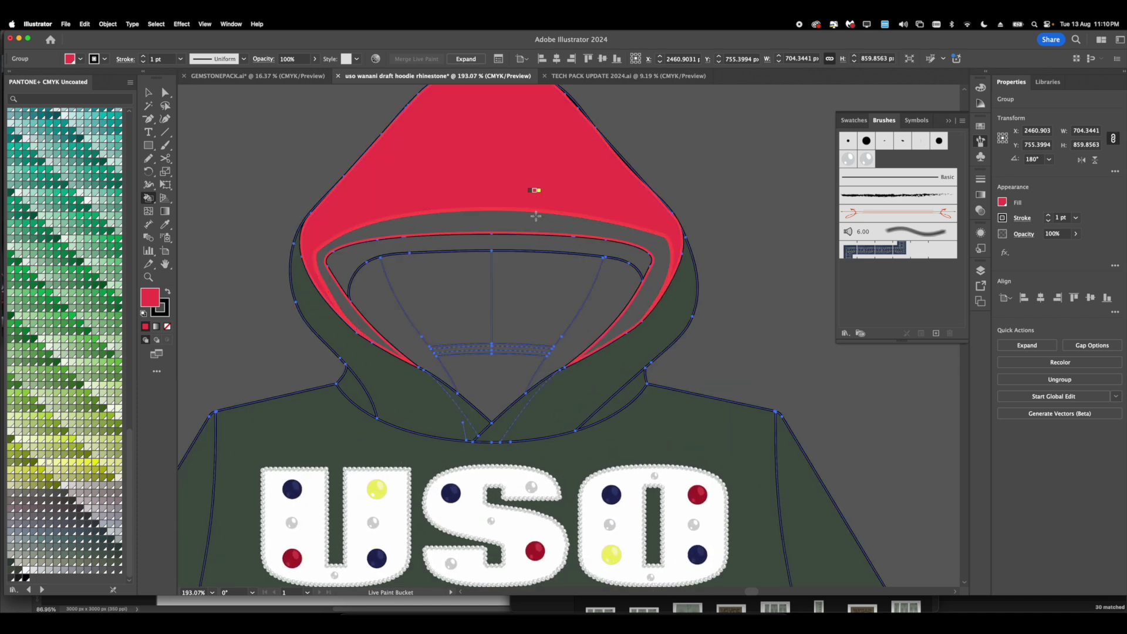
left_click(536, 216)
scroll(464, 225, "down", 1)
scroll(463, 225, "up", 2)
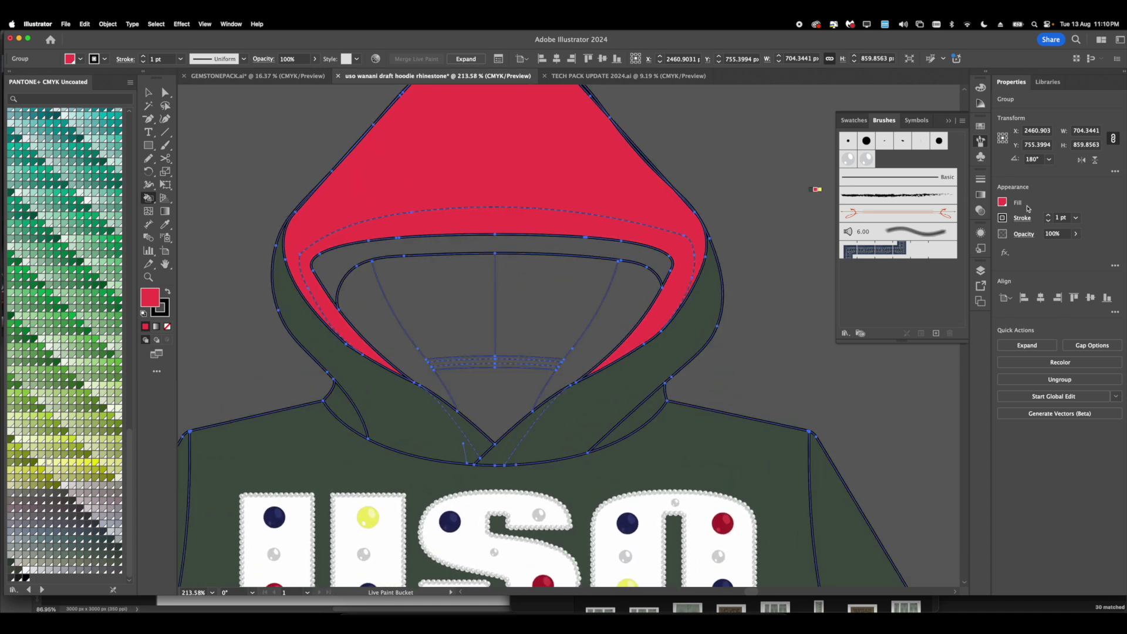
left_click(1002, 205)
left_click(969, 265)
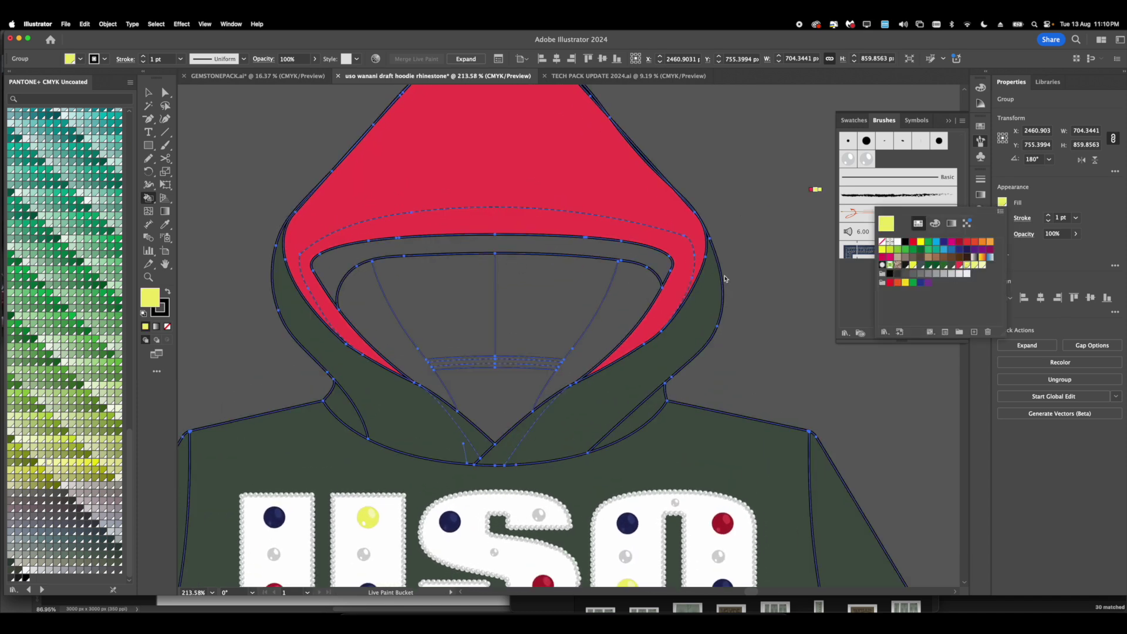
left_click(606, 283)
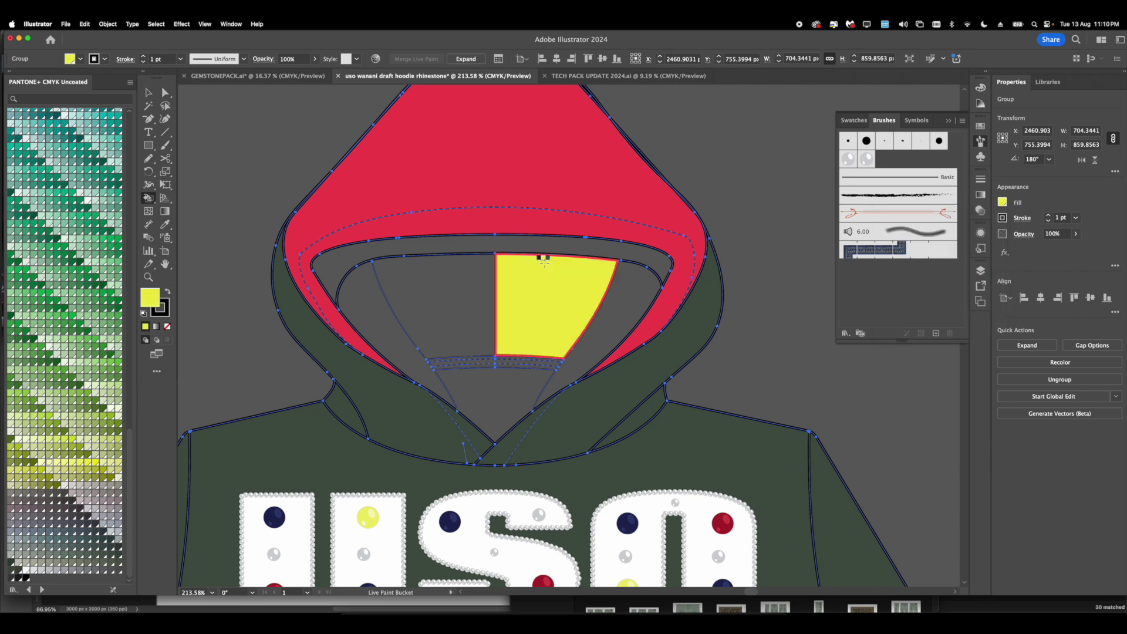
key("cmd+z")
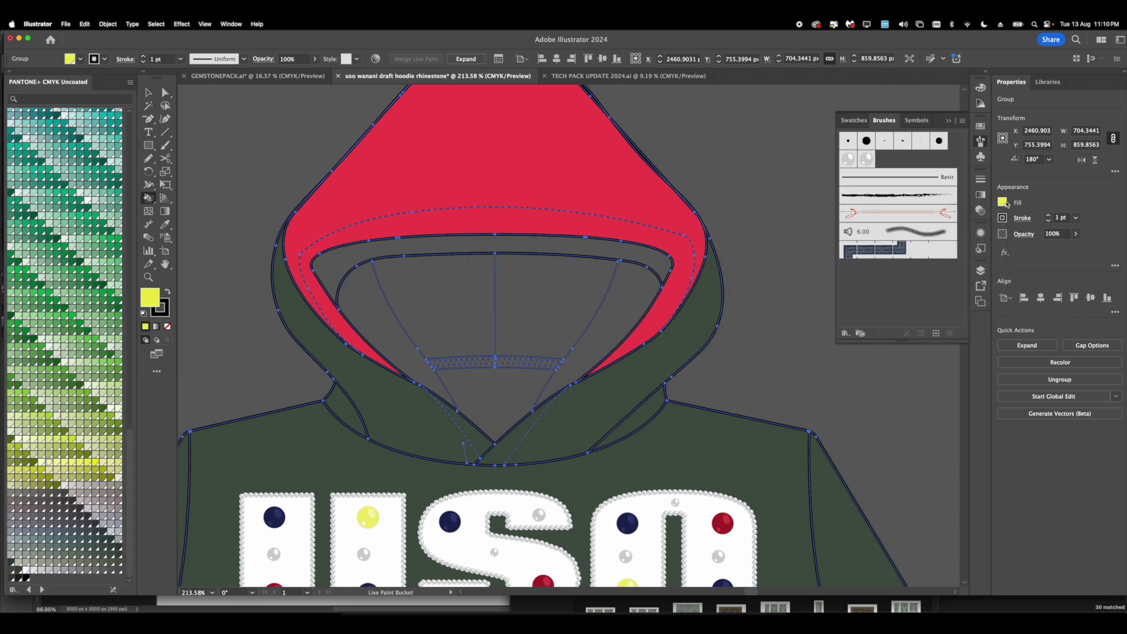
Step: Fill the lining panels, inner rim and neck tape inside the hood opening with light yellow
left_click(1002, 201)
left_click(536, 289)
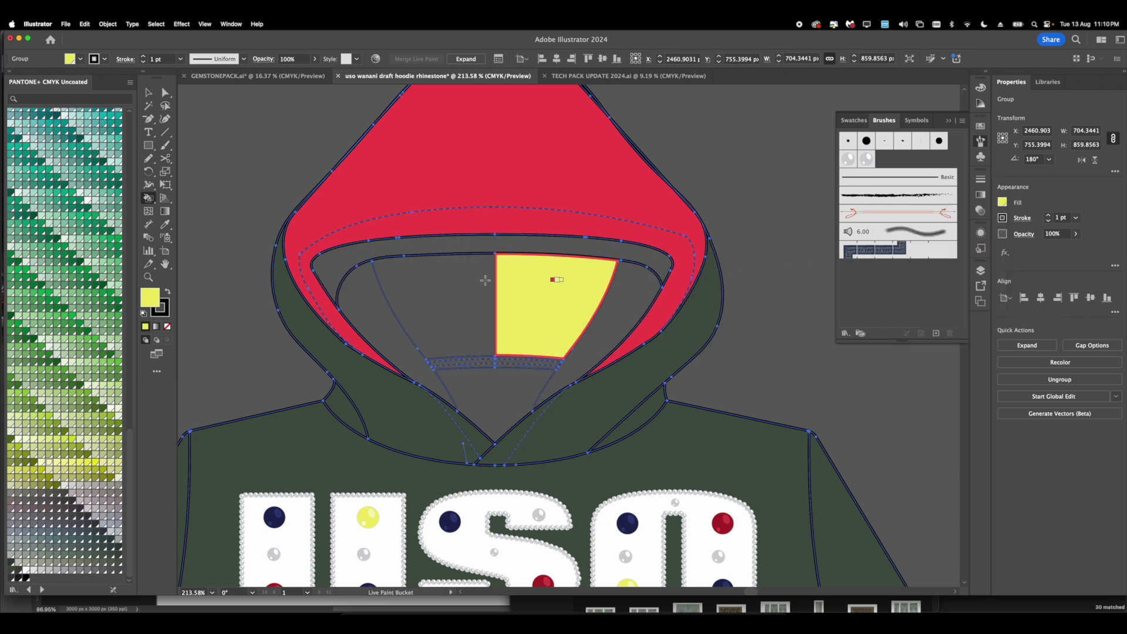
left_click(470, 273)
left_click(440, 250)
left_click(393, 328)
left_click_drag(466, 348, 470, 386)
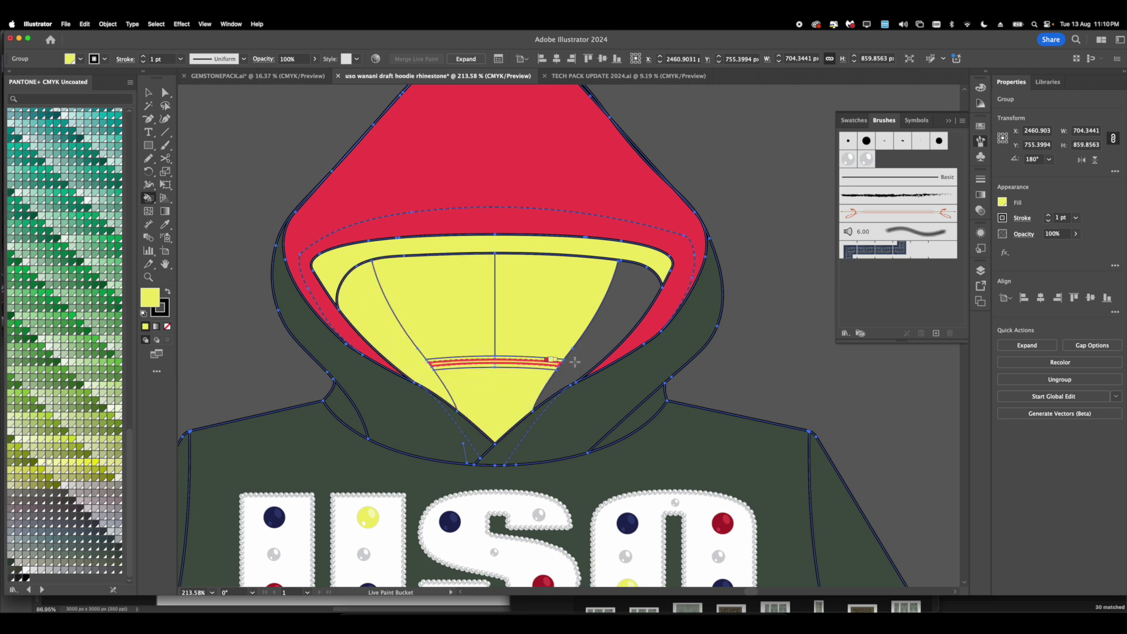
left_click(581, 356)
Step: Fill the lowest stripe of the front hoodie's waistband with the light yellow
scroll(558, 347, "down", 5)
scroll(558, 347, "down", 3)
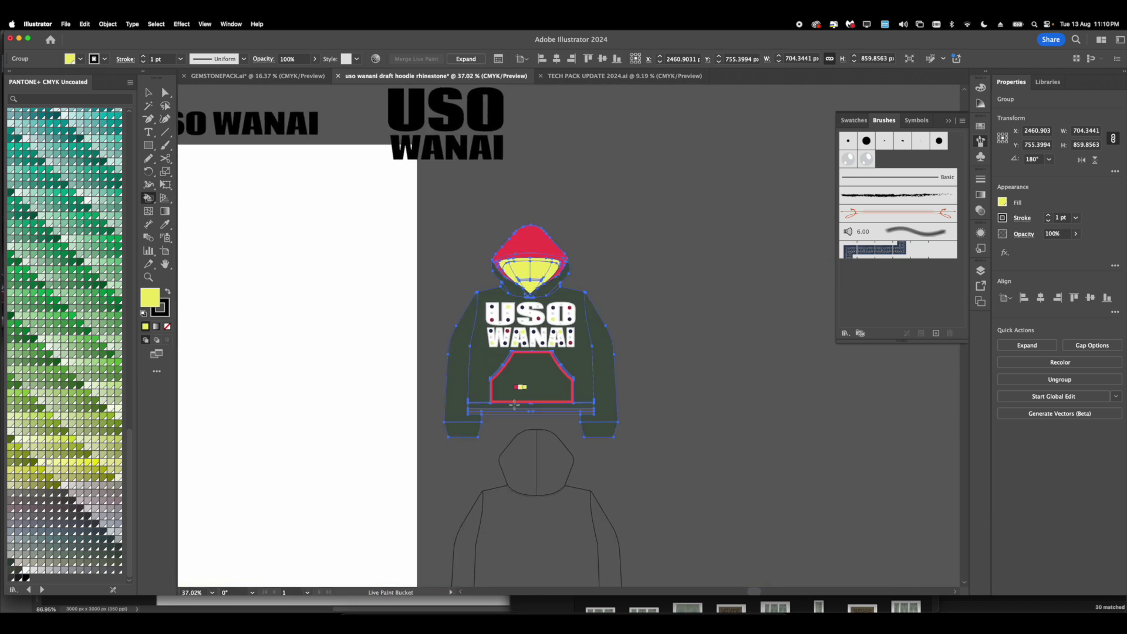
scroll(515, 389, "up", 4)
left_click(503, 424)
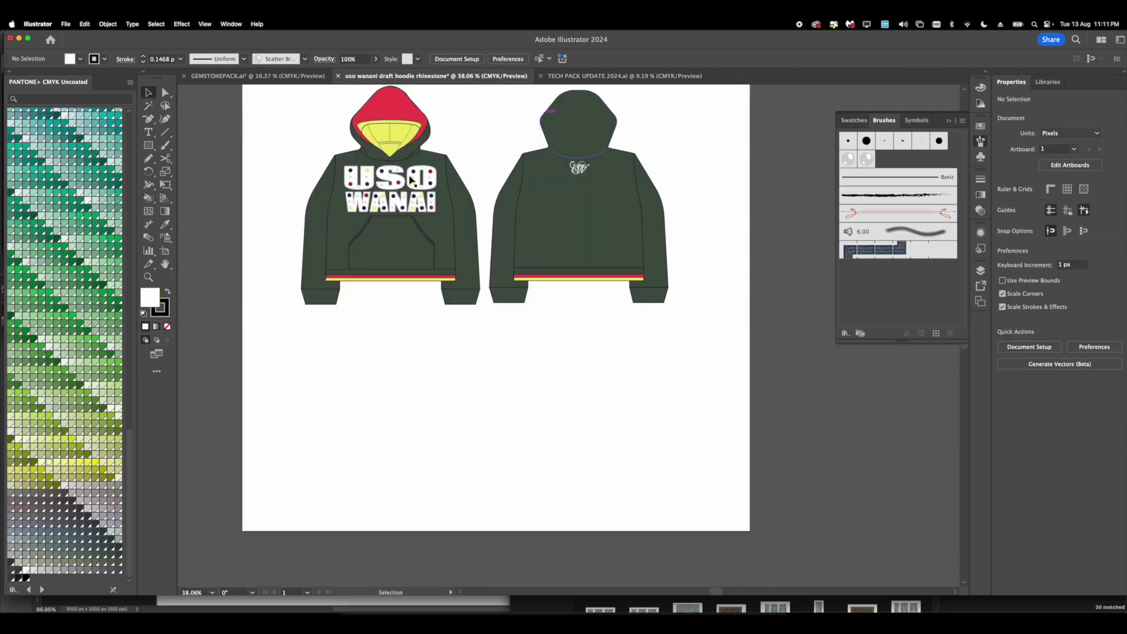
Step: Move the white monogram from the upper back of the back-view hoodie onto the red front hood
scroll(409, 179, "up", 2)
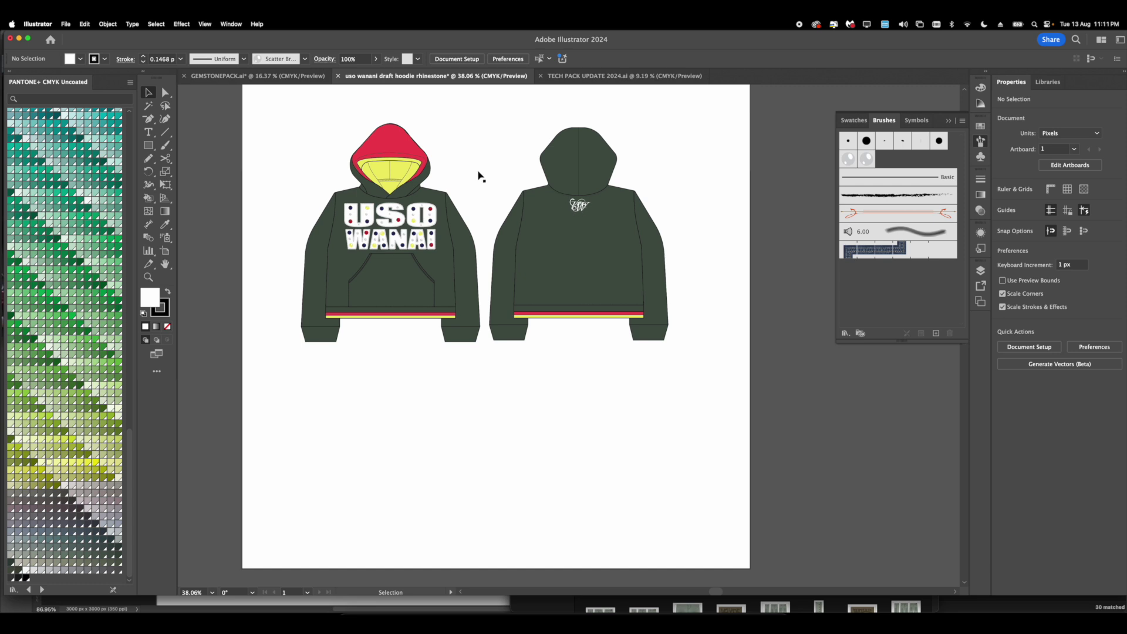
scroll(505, 171, "up", 2)
left_click_drag(610, 223, 338, 134)
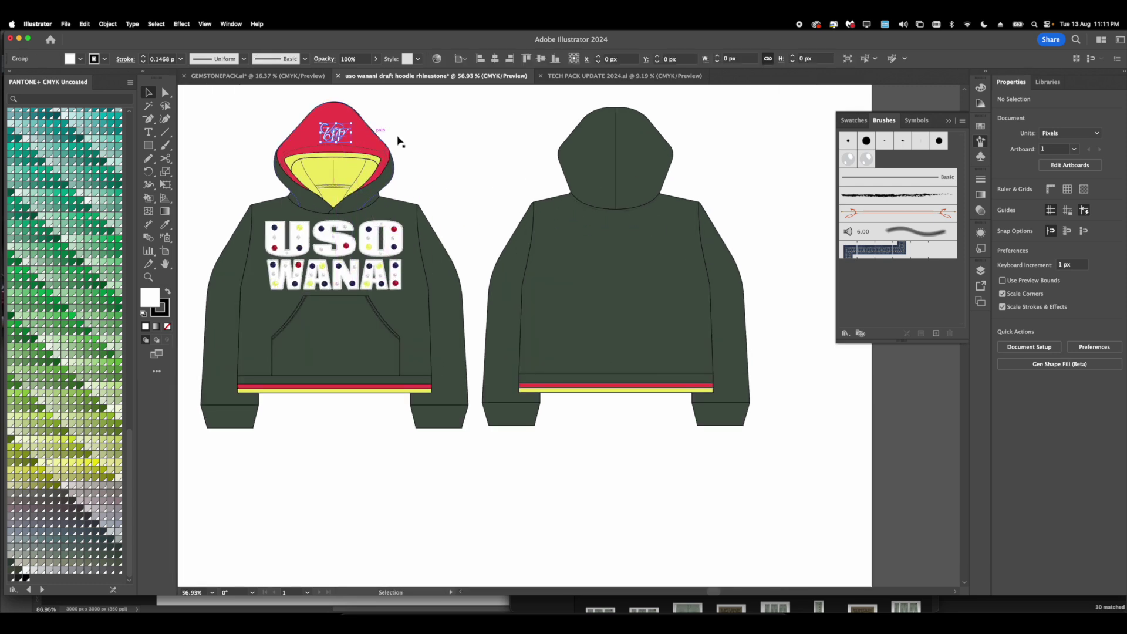
left_click(437, 173)
scroll(438, 174, "down", 4)
scroll(299, 174, "up", 3)
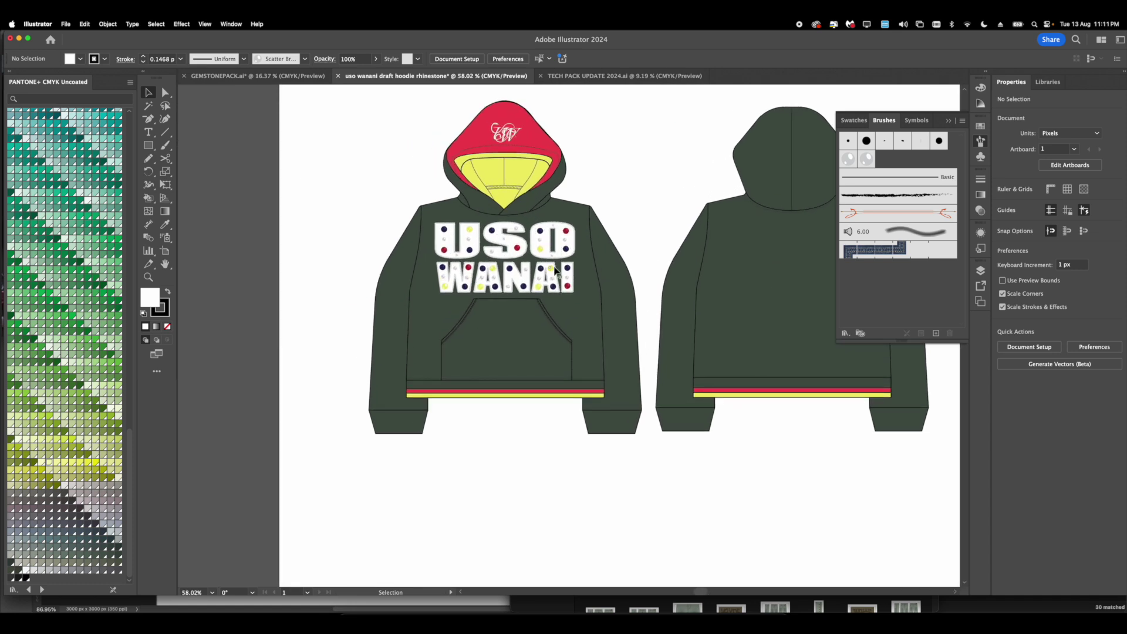
scroll(589, 293, "down", 3)
scroll(620, 376, "right", 2)
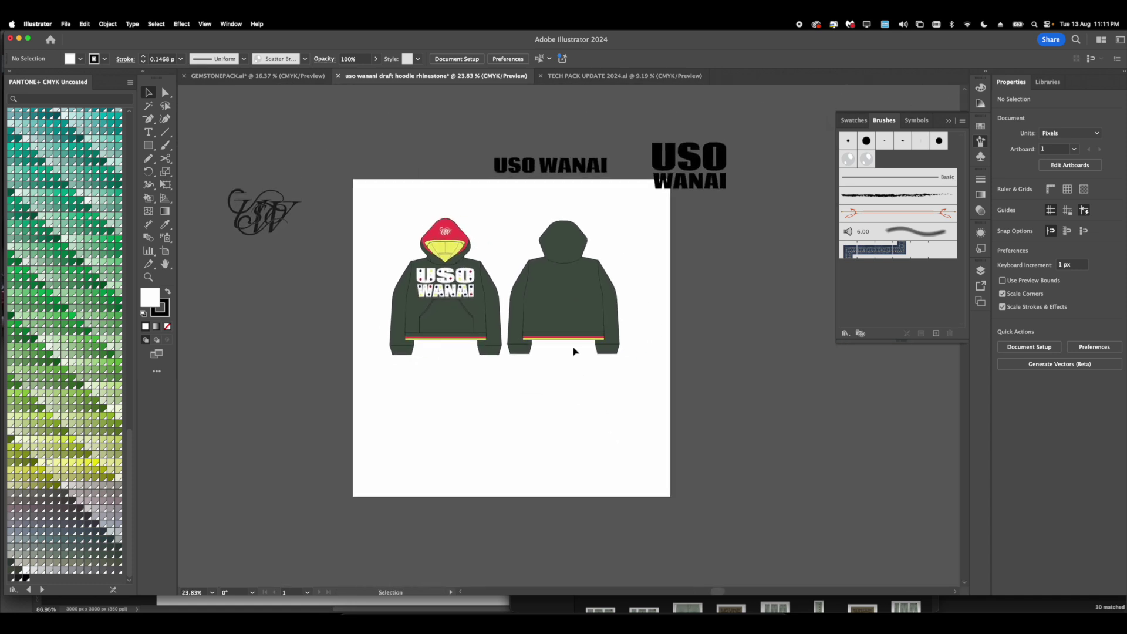